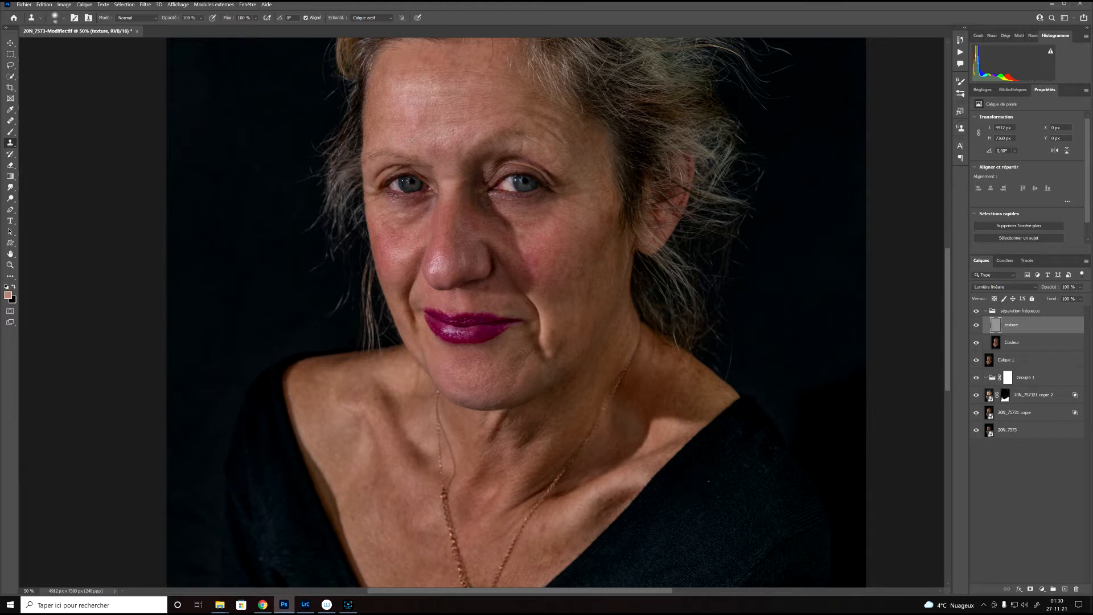
- On the Couleur layer, outline the forehead down to the eyebrows with the Lasso, about 1670 by 960 px
drag(421, 107, 410, 154)
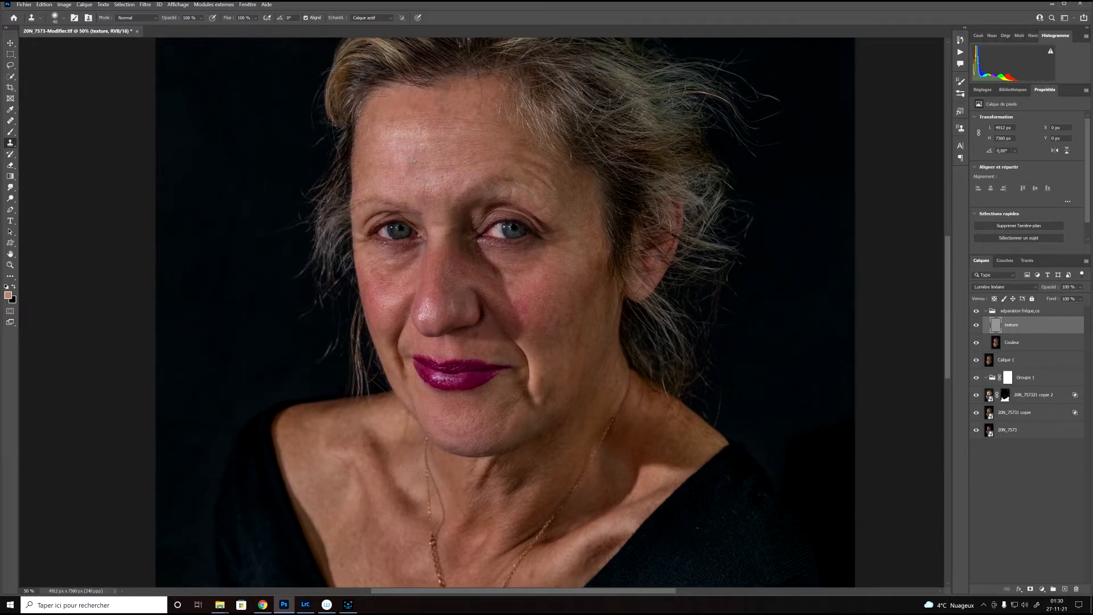
click(999, 348)
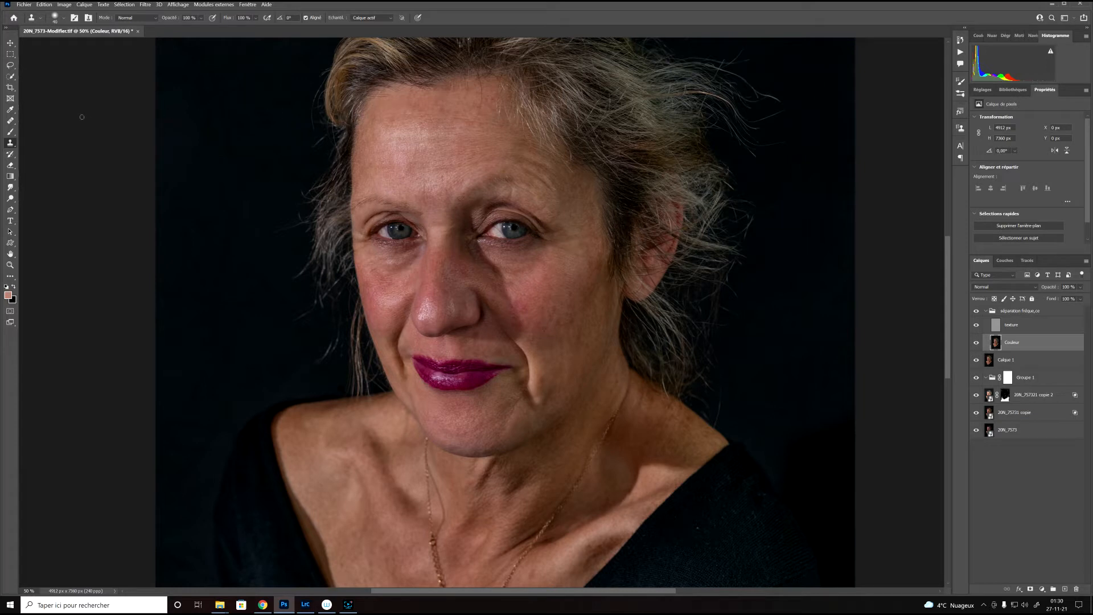
click(11, 66)
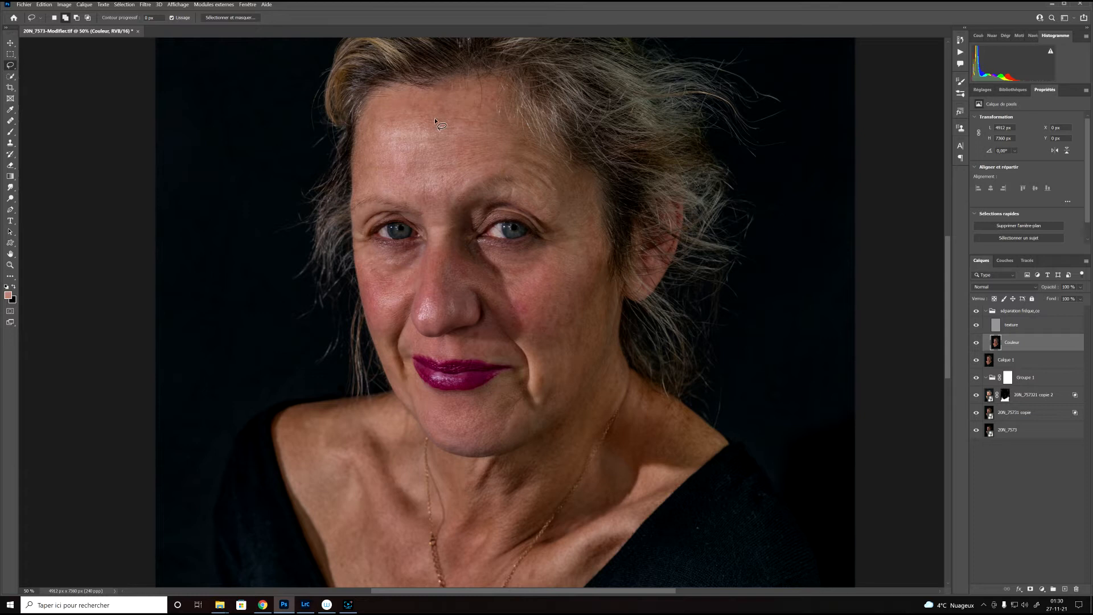
mouse_move(393, 95)
mouse_down()
mouse_move(354, 194)
mouse_move(439, 210)
mouse_move(495, 172)
mouse_move(579, 223)
mouse_move(589, 211)
mouse_move(580, 182)
mouse_move(497, 109)
mouse_move(491, 89)
mouse_move(392, 94)
mouse_up()
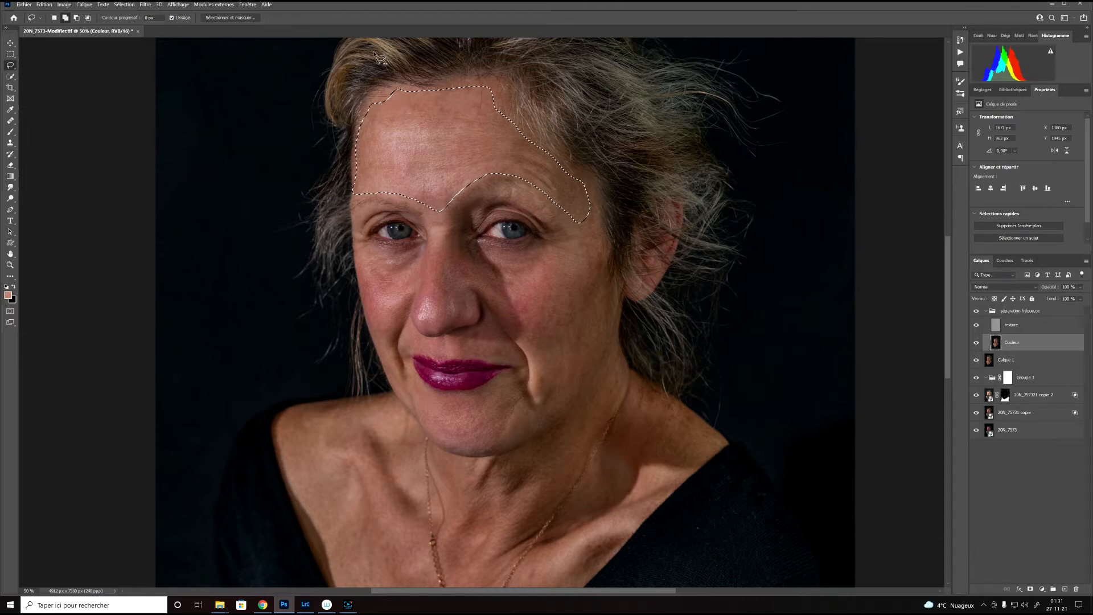
- Apply a 20.8 px Gaussian Blur to the forehead selection, deselect it, and compare the portrait with and without the frequency separation group
click(145, 5)
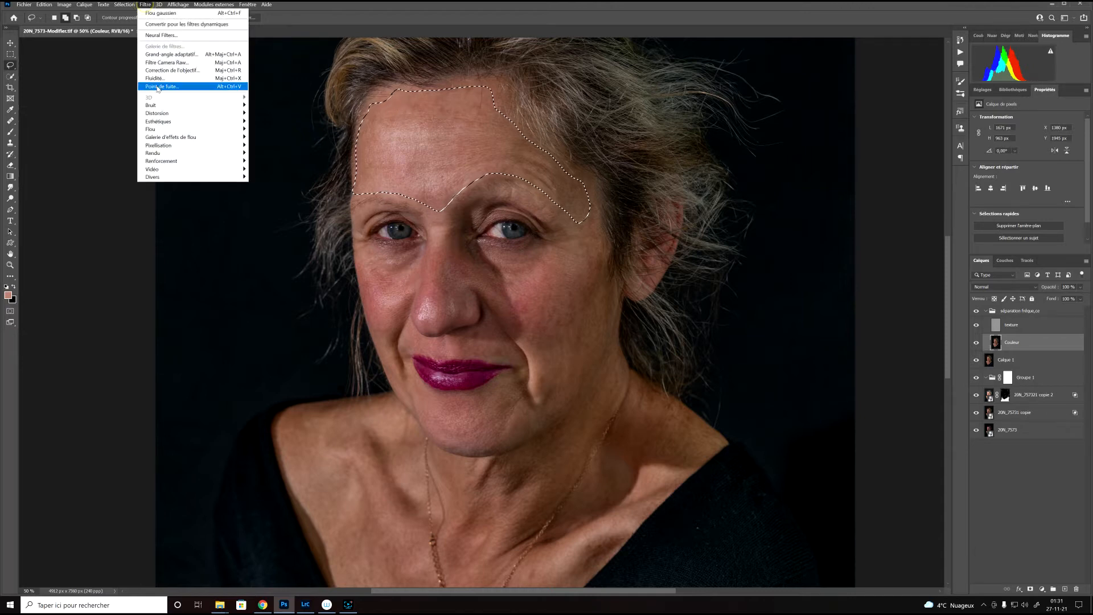
mouse_move(165, 130)
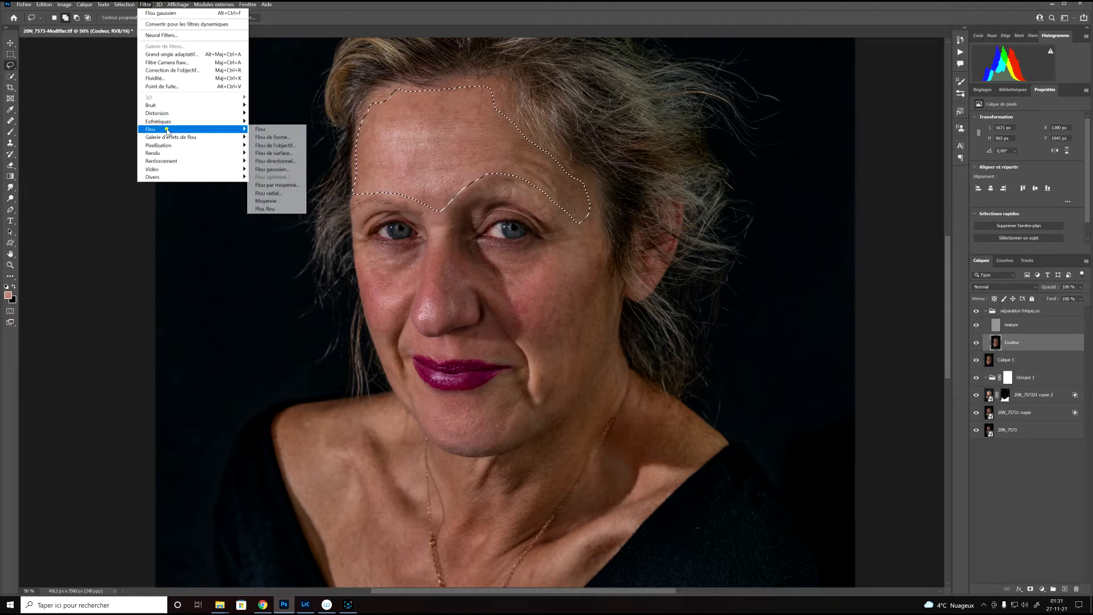
click(279, 169)
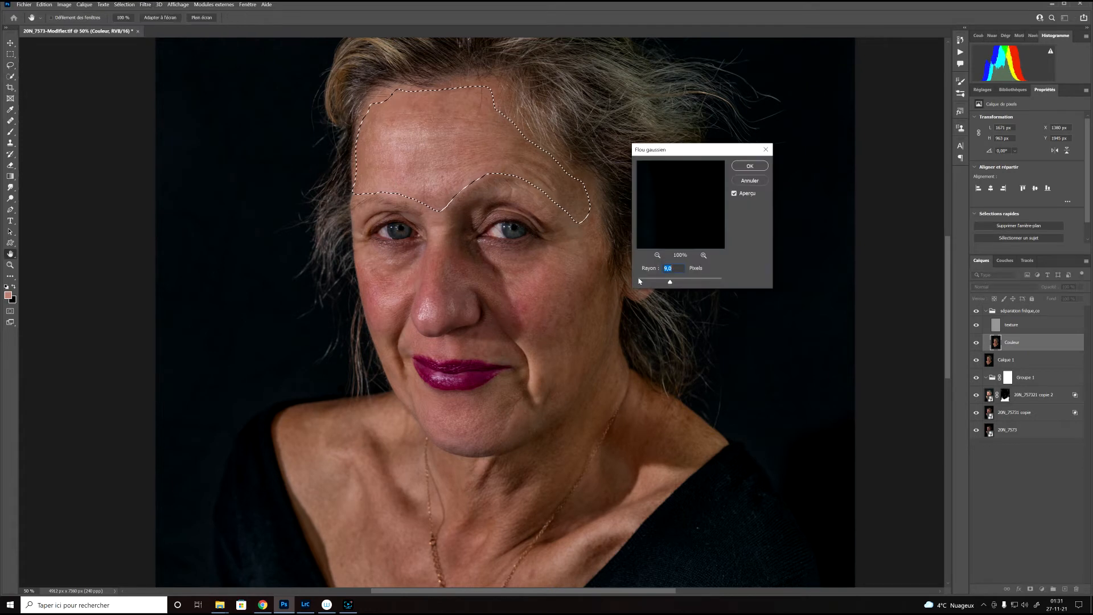
drag(670, 281, 676, 283)
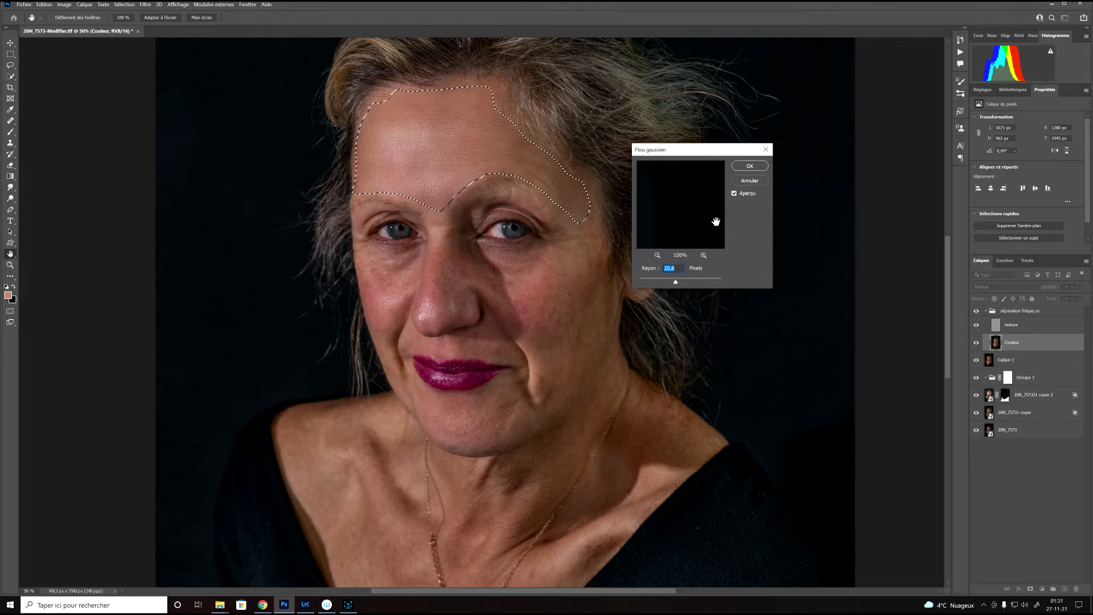
click(746, 167)
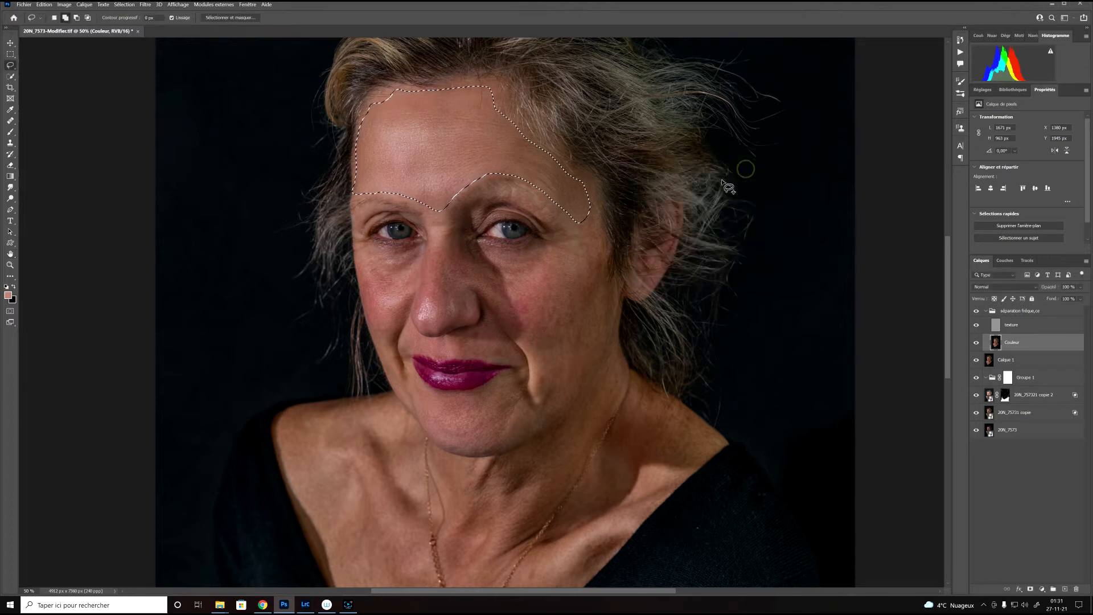
key(ctrl+d)
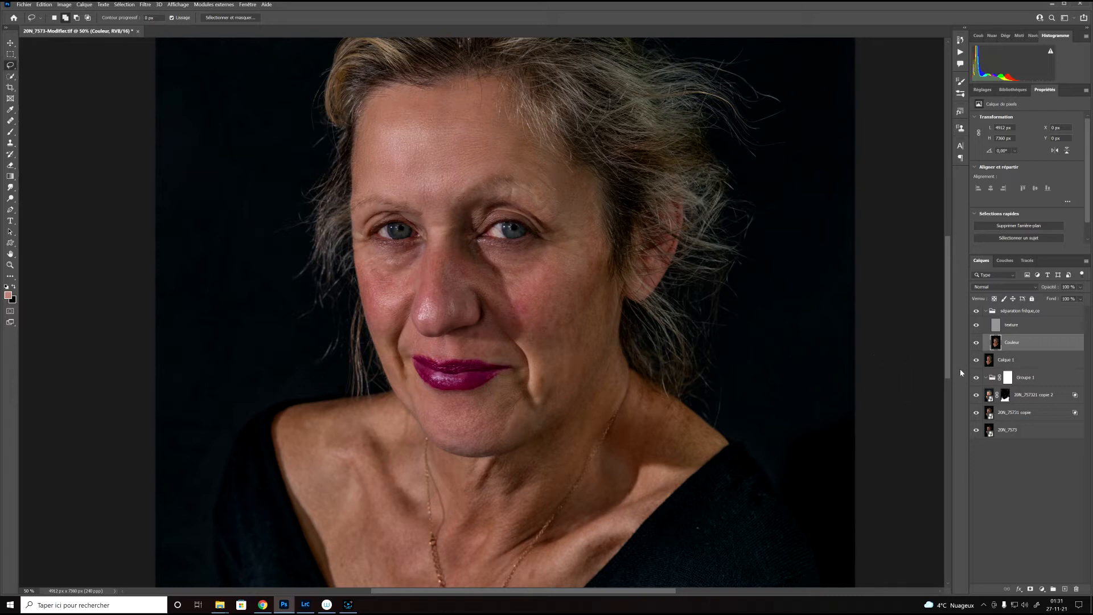
click(977, 313)
click(976, 313)
click(976, 313)
click(976, 313)
- Lasso the patch between the hairline and the eyebrow nearer the ear, apply a 10 px Gaussian Blur, and deselect it
mouse_move(511, 163)
mouse_down()
mouse_move(573, 206)
mouse_move(559, 166)
mouse_move(518, 139)
mouse_up()
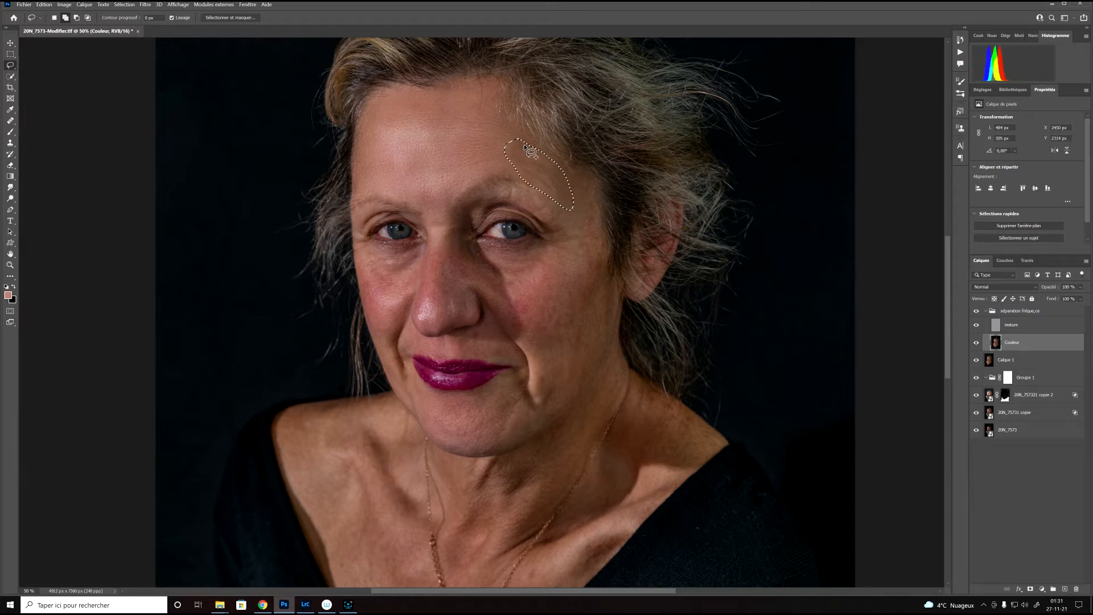
click(149, 5)
mouse_move(228, 129)
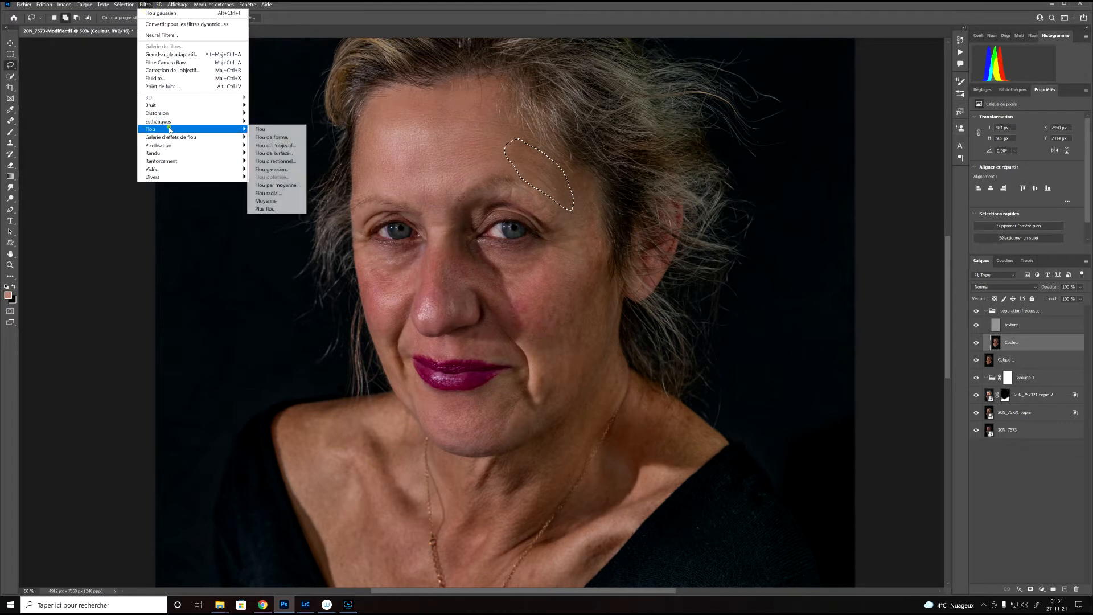
click(277, 170)
mouse_move(674, 279)
mouse_down()
mouse_move(697, 284)
mouse_move(671, 283)
mouse_up()
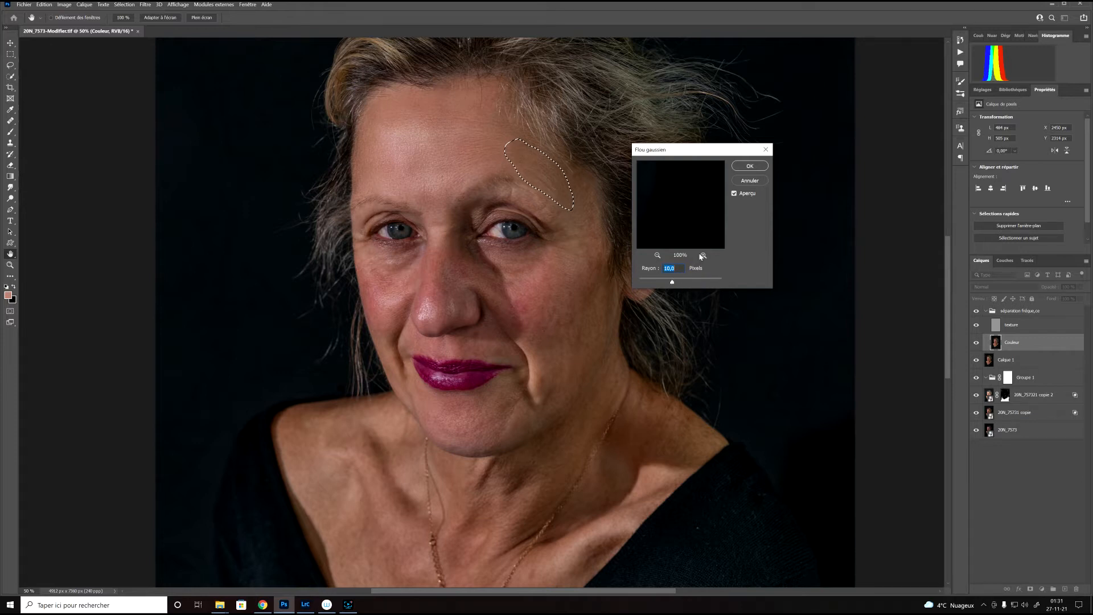
click(748, 166)
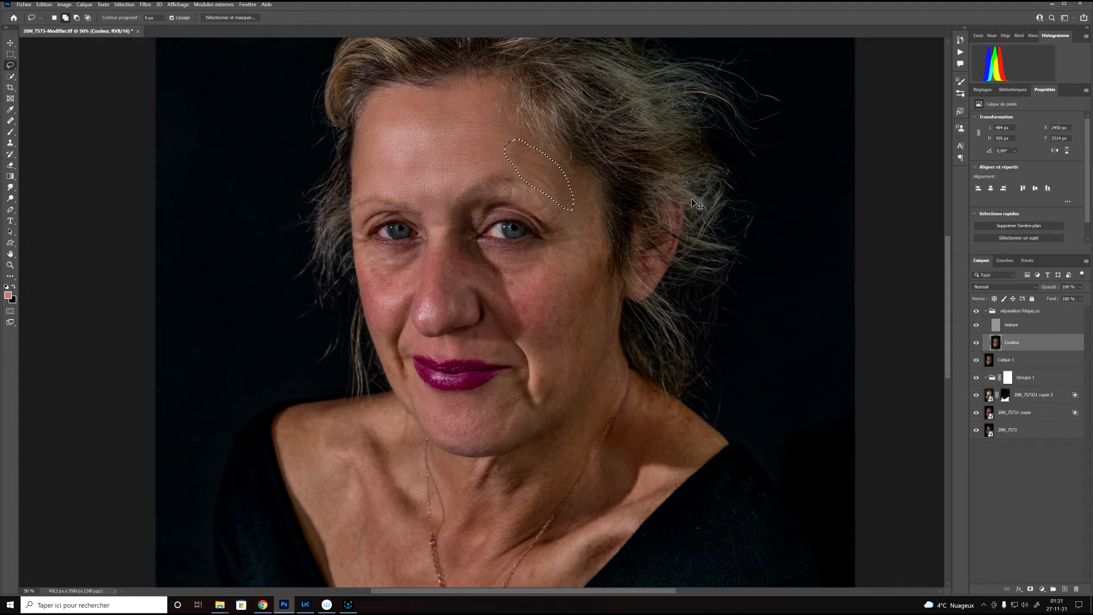
key(ctrl+d)
- On the texture layer, retouch the skin just above the eyebrow nearer the ear with the Clone Stamp, resampling clean skin nearby
key(ctrl+plus)
drag(583, 138, 574, 237)
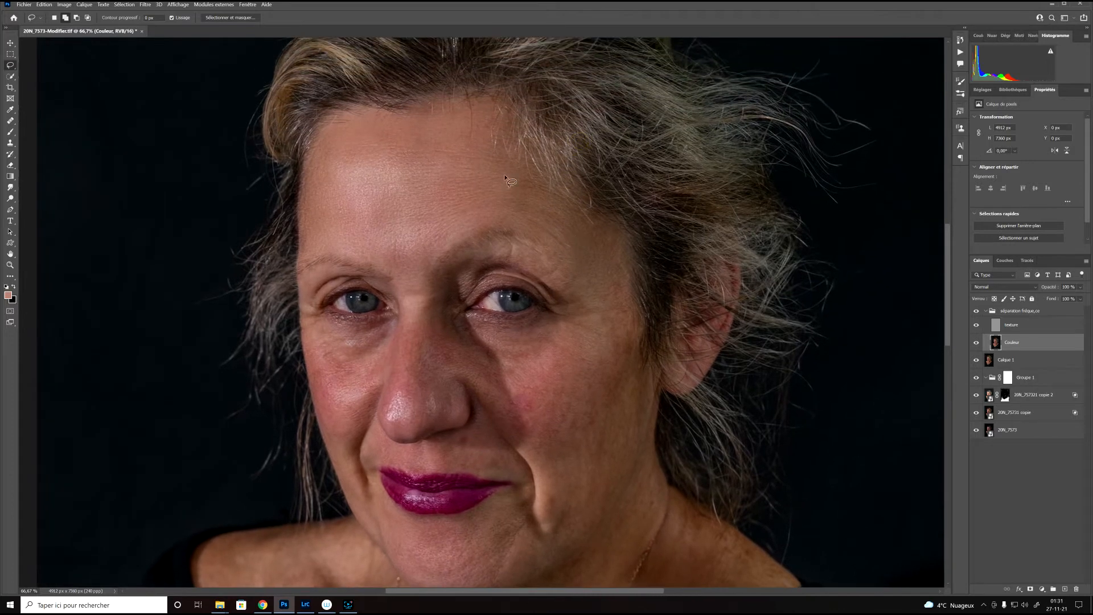
click(995, 328)
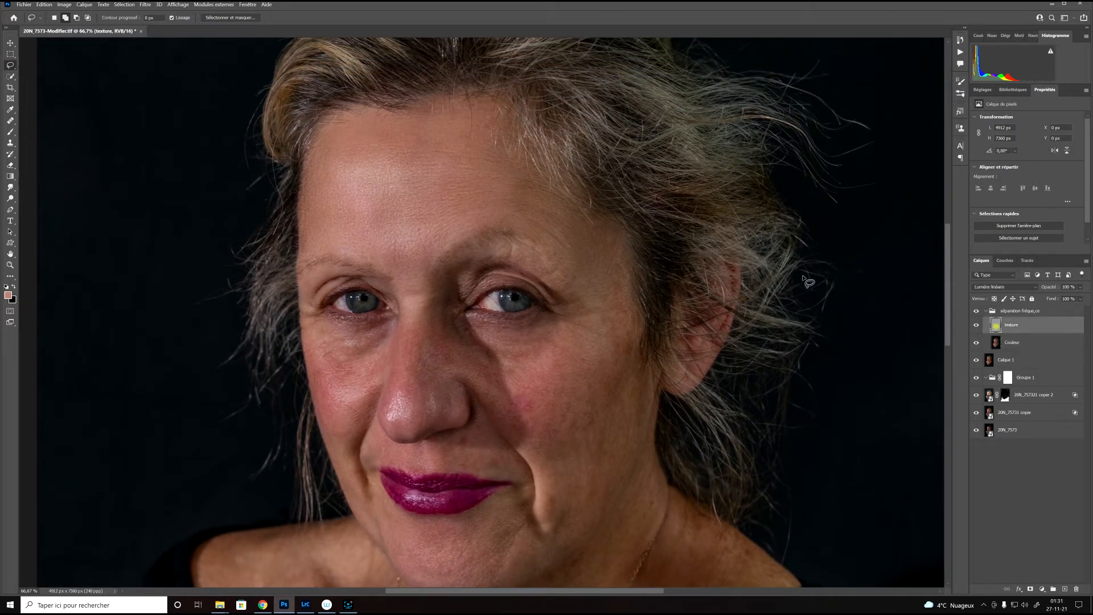
key(s)
alt+click(586, 253)
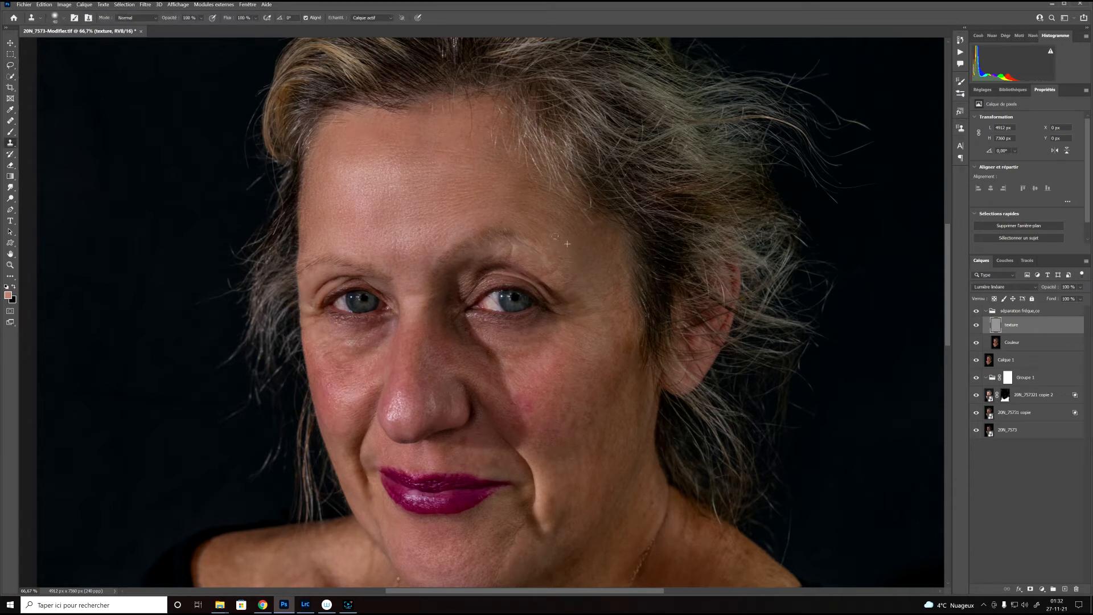
alt+click(572, 227)
alt+click(564, 233)
alt+click(566, 239)
alt+click(562, 237)
alt+click(564, 231)
- Clone clean skin texture over the remaining lines and stray hairs across the upper forehead and along the hairline
key(ctrl+plus)
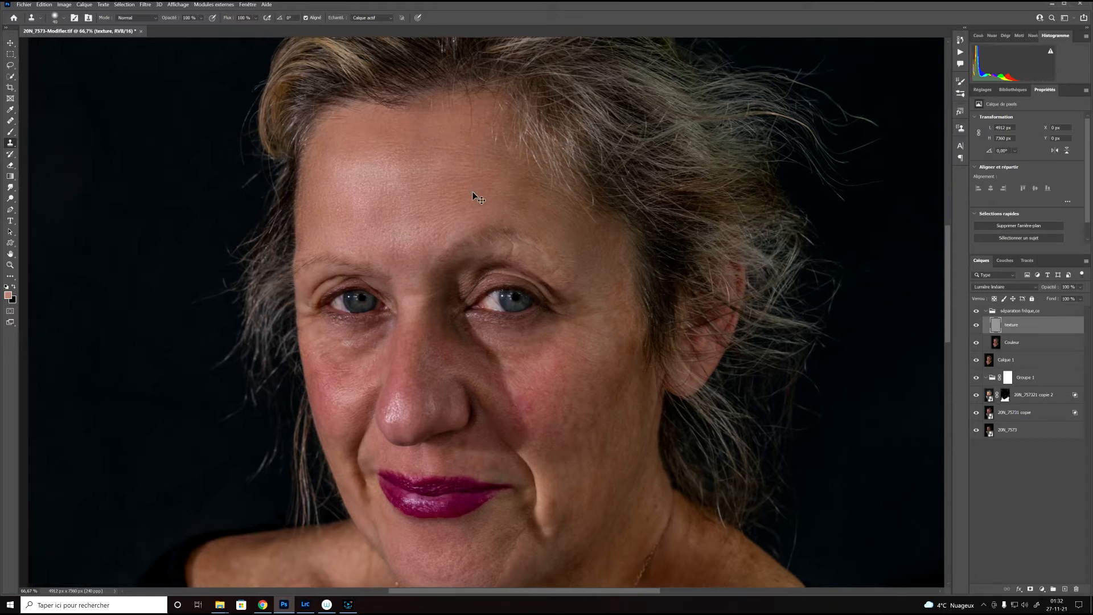
drag(464, 142, 487, 200)
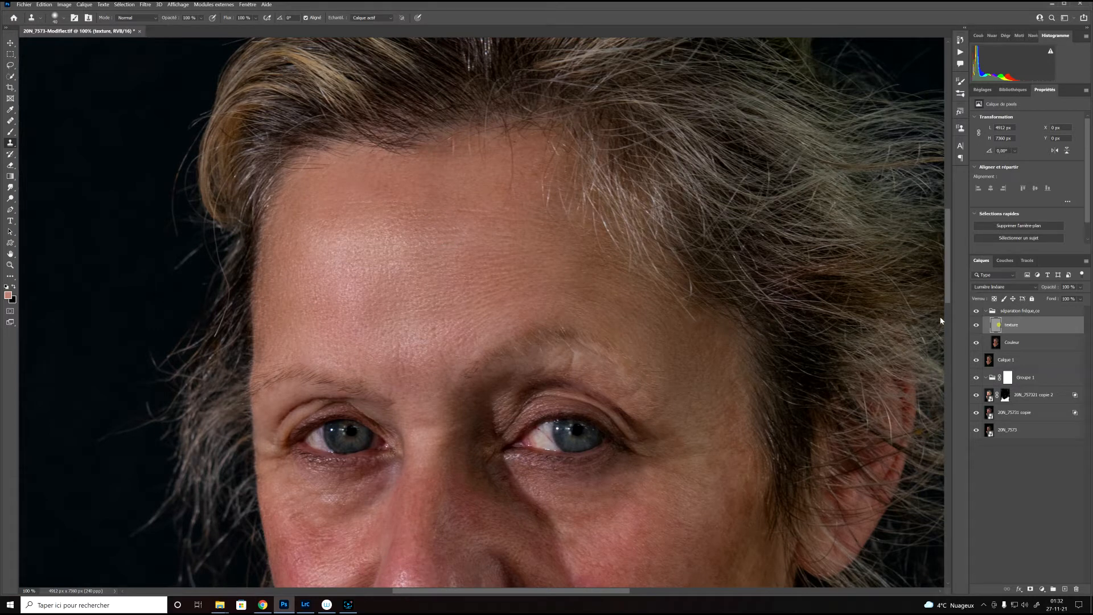
alt+click(440, 193)
drag(466, 211, 467, 212)
mouse_move(514, 216)
mouse_down()
mouse_move(508, 225)
mouse_move(541, 220)
mouse_up()
alt+click(485, 216)
alt+click(492, 207)
alt+click(409, 241)
alt+click(478, 223)
alt+click(456, 222)
alt+click(517, 245)
alt+click(519, 274)
alt+click(522, 257)
alt+click(558, 277)
alt+click(423, 183)
drag(366, 201, 392, 203)
alt+click(409, 190)
- Lasso the cheek on the ear side from the temple to the jaw on the texture layer, about 880 by 1400 px
key(ctrl+minus)
key(ctrl+minus)
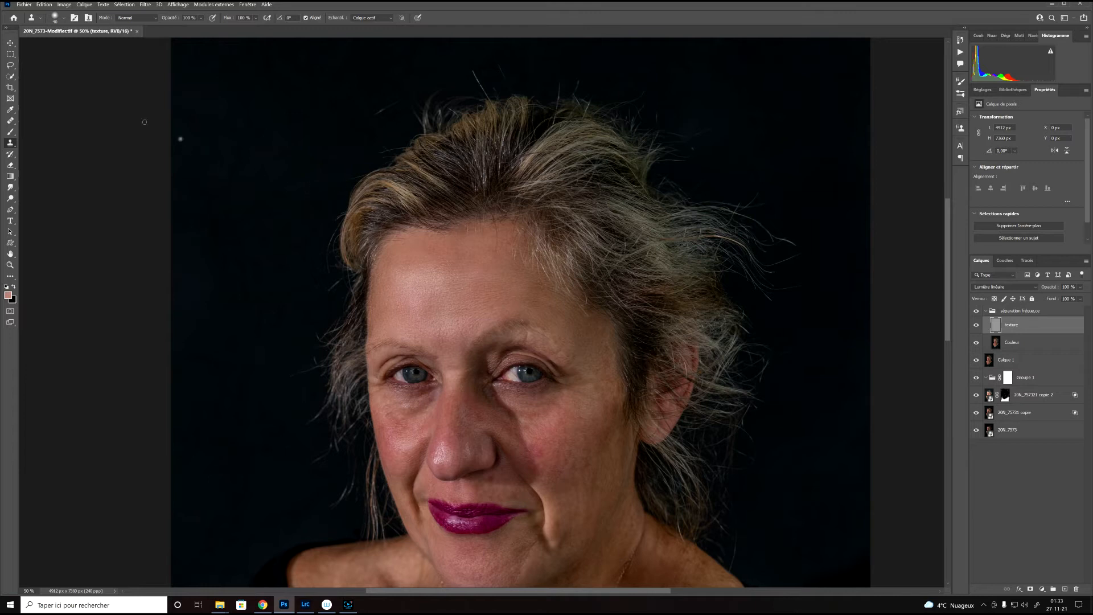
click(10, 65)
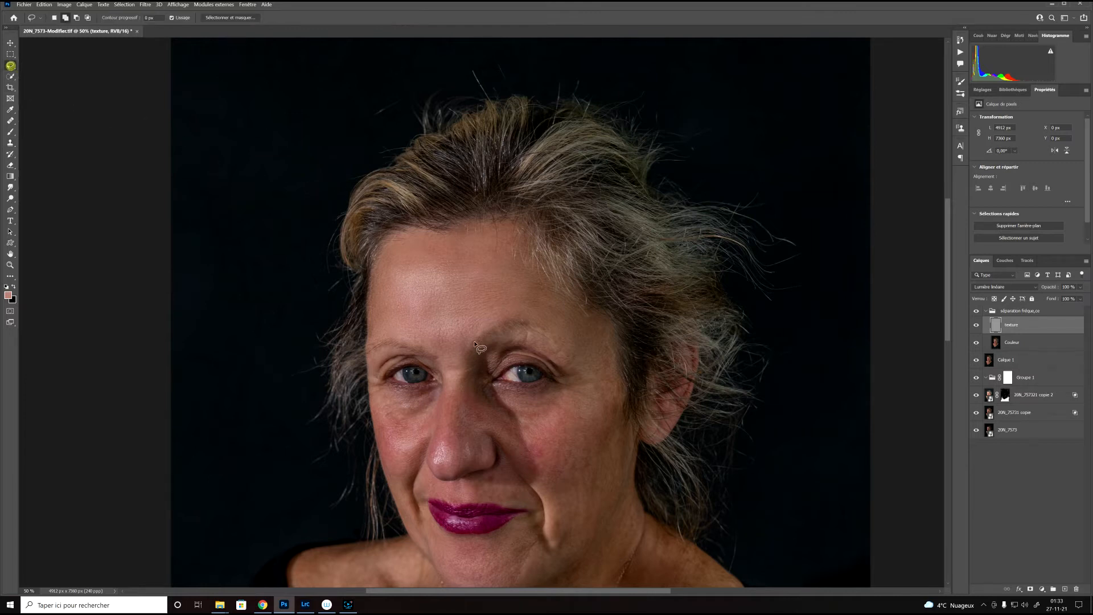
mouse_move(590, 343)
mouse_down()
mouse_move(564, 386)
mouse_move(496, 405)
mouse_move(498, 439)
mouse_move(547, 499)
mouse_move(559, 541)
mouse_move(600, 530)
mouse_move(619, 472)
mouse_up()
mouse_move(622, 424)
mouse_down()
mouse_move(614, 361)
mouse_move(606, 343)
mouse_move(592, 347)
mouse_up()
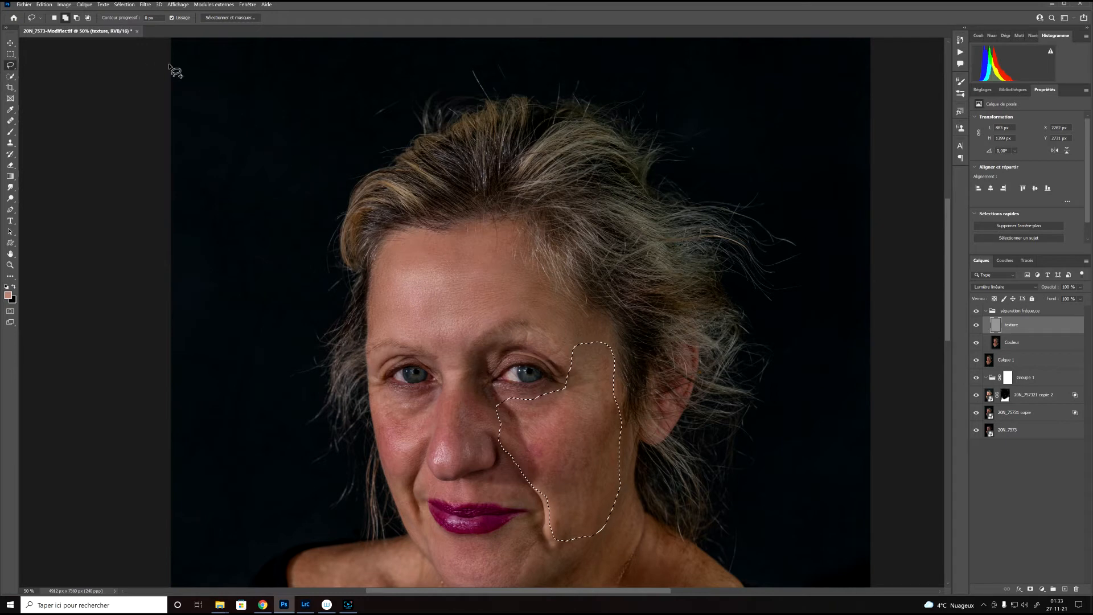
- Apply an 18.6 px Gaussian Blur to the selected cheek texture and deselect it
click(145, 5)
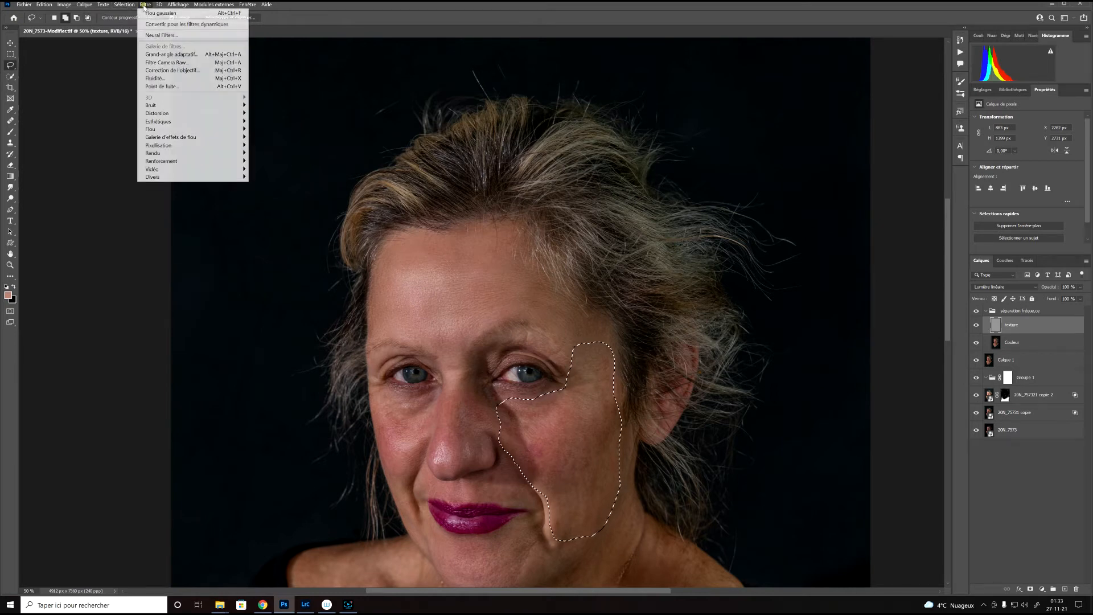
mouse_move(183, 129)
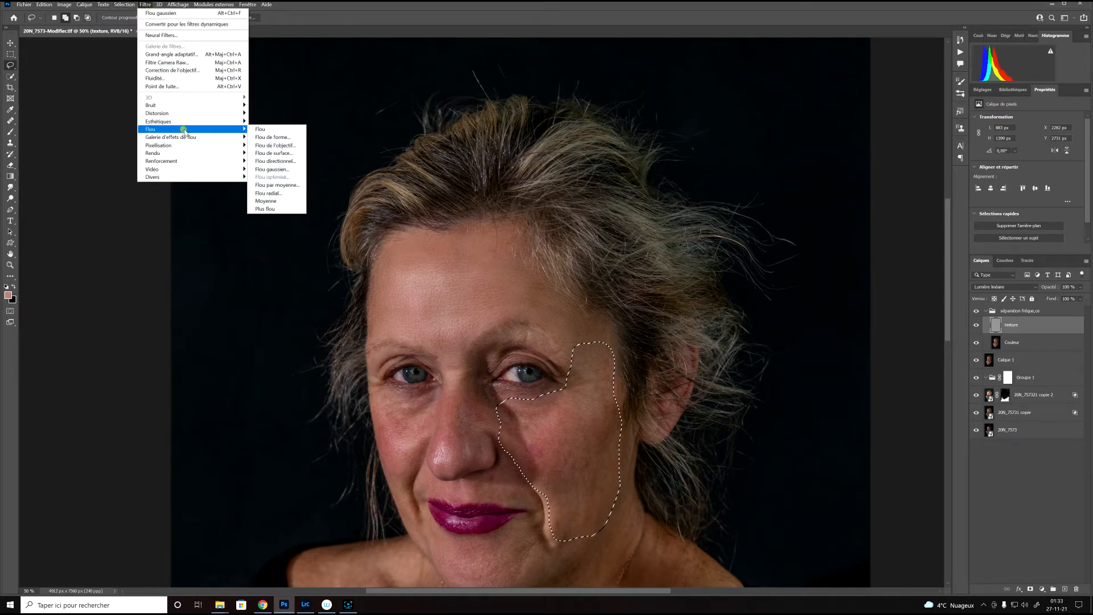
click(272, 169)
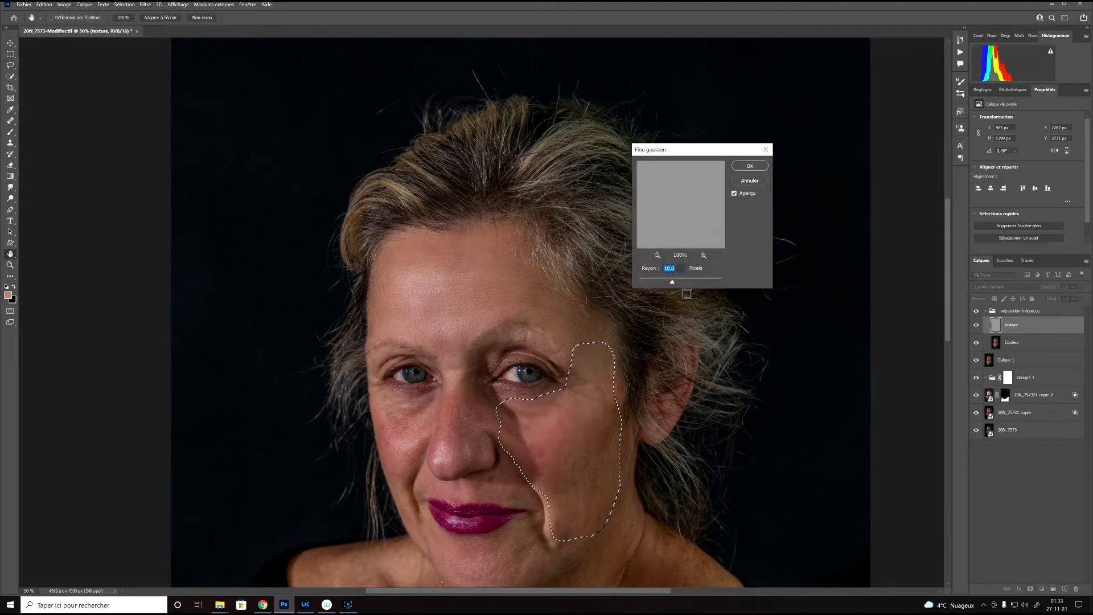
mouse_move(671, 281)
mouse_down()
mouse_move(700, 283)
mouse_move(669, 281)
mouse_up()
drag(670, 284, 674, 282)
click(748, 166)
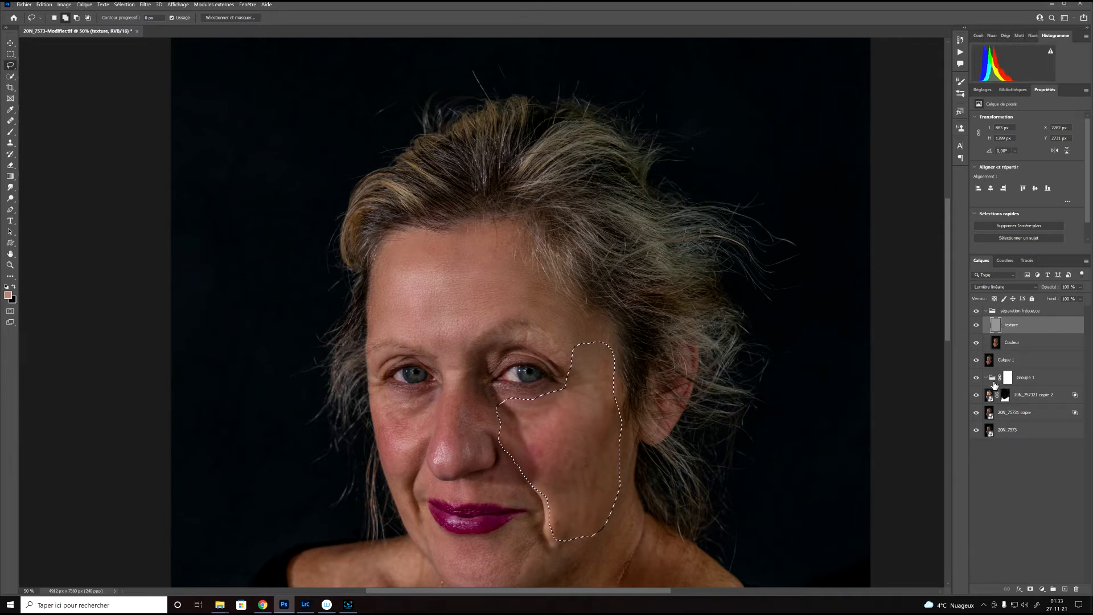
key(ctrl+d)
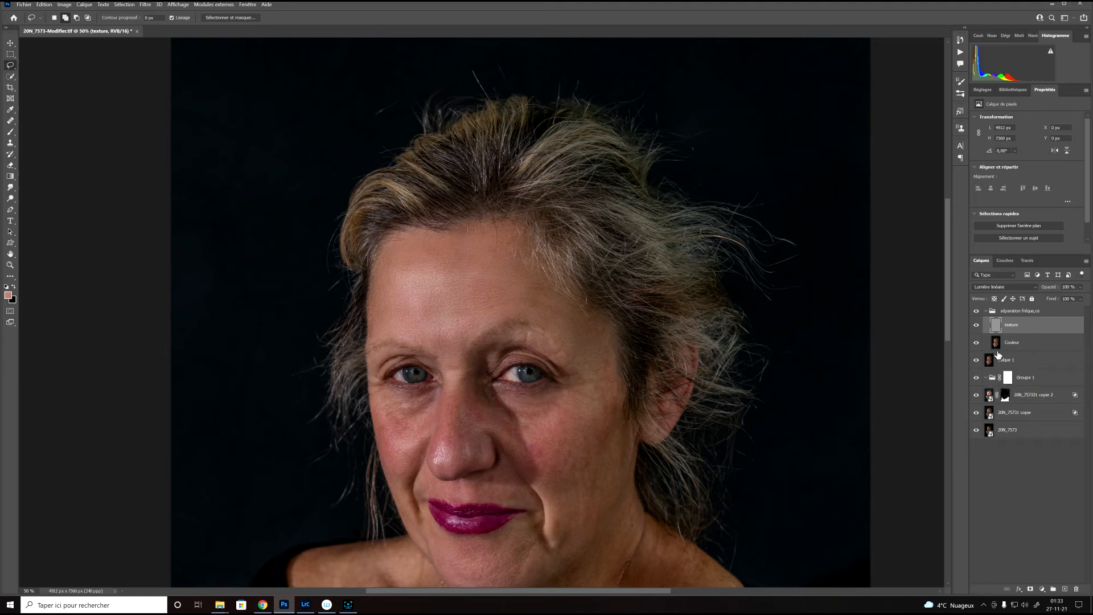
- On the Couleur layer, lasso the ear-side cheek at about 785 by 1440 px, apply an 18.6 px Gaussian Blur, and deselect it
click(997, 344)
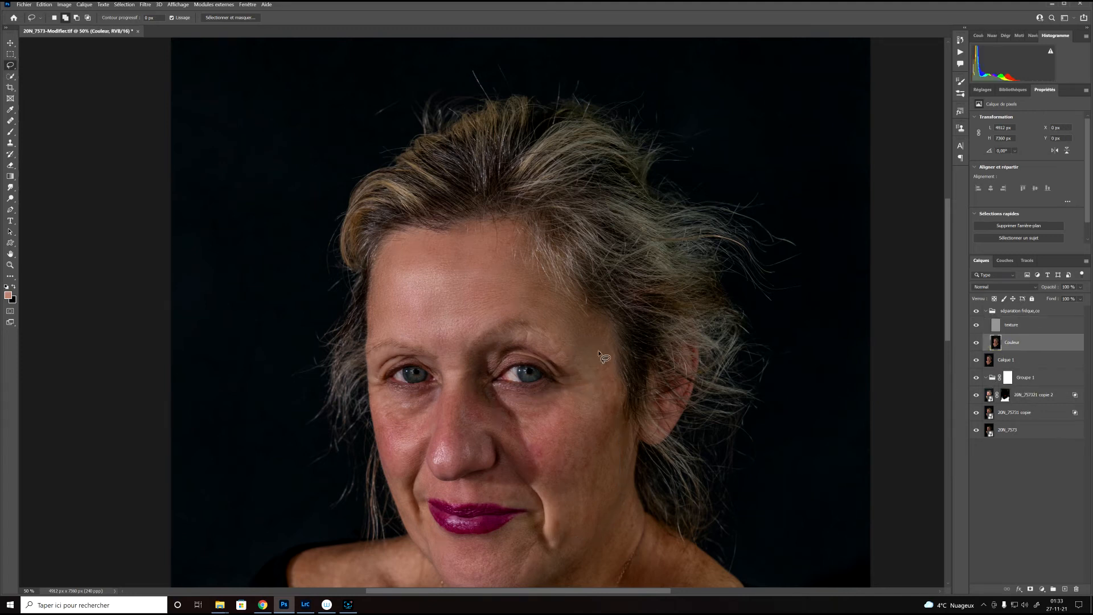
mouse_move(598, 346)
mouse_down()
mouse_move(584, 380)
mouse_move(519, 419)
mouse_move(513, 443)
mouse_move(541, 488)
mouse_move(548, 534)
mouse_move(583, 544)
mouse_move(616, 504)
mouse_move(617, 373)
mouse_move(601, 346)
mouse_up()
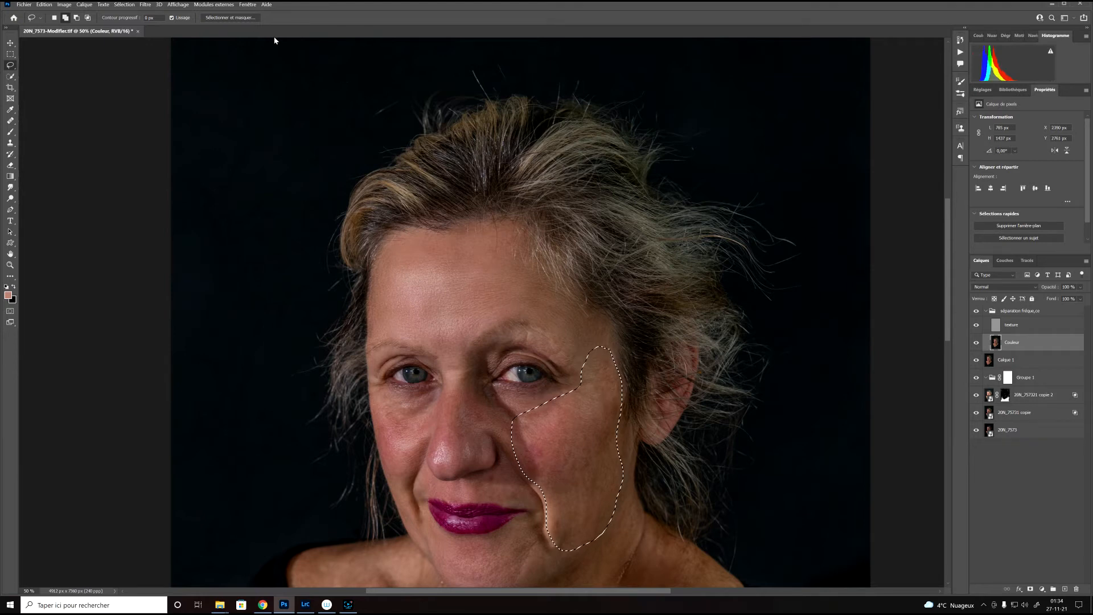
click(145, 4)
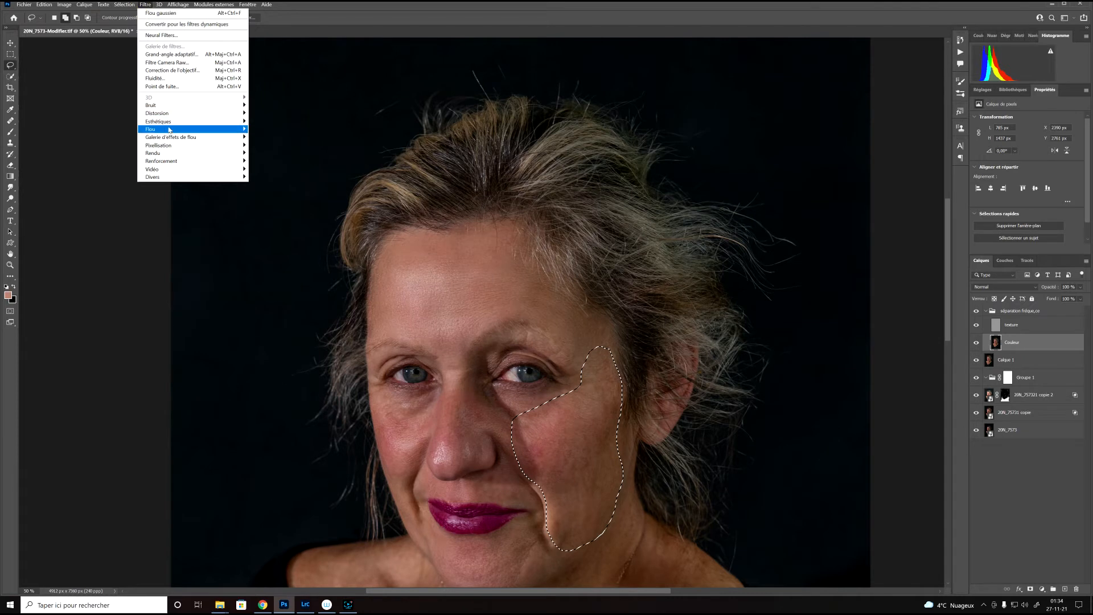
mouse_move(188, 129)
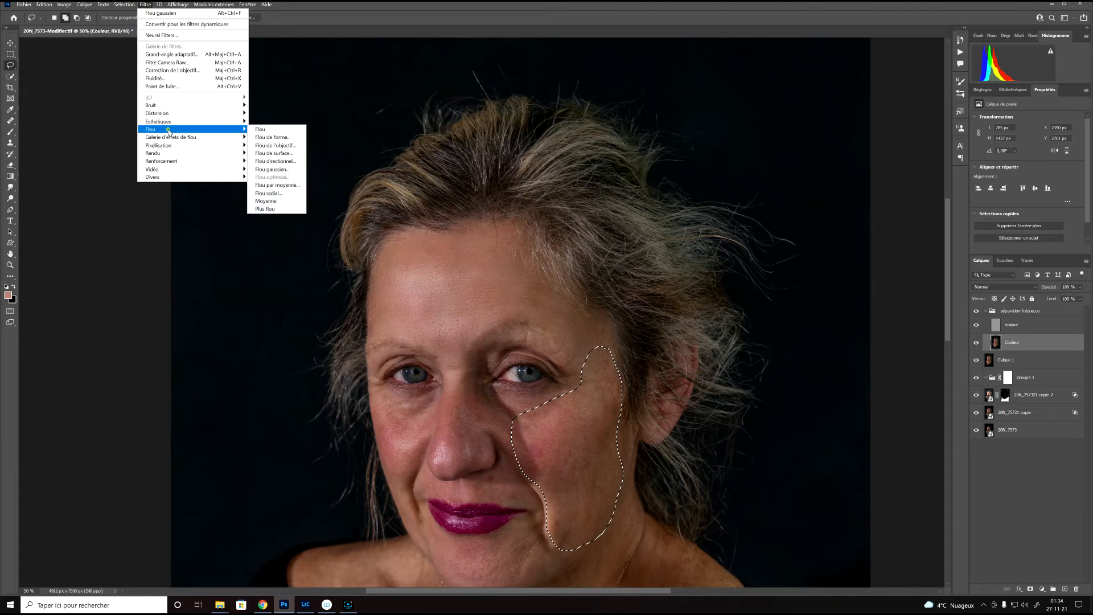
click(279, 170)
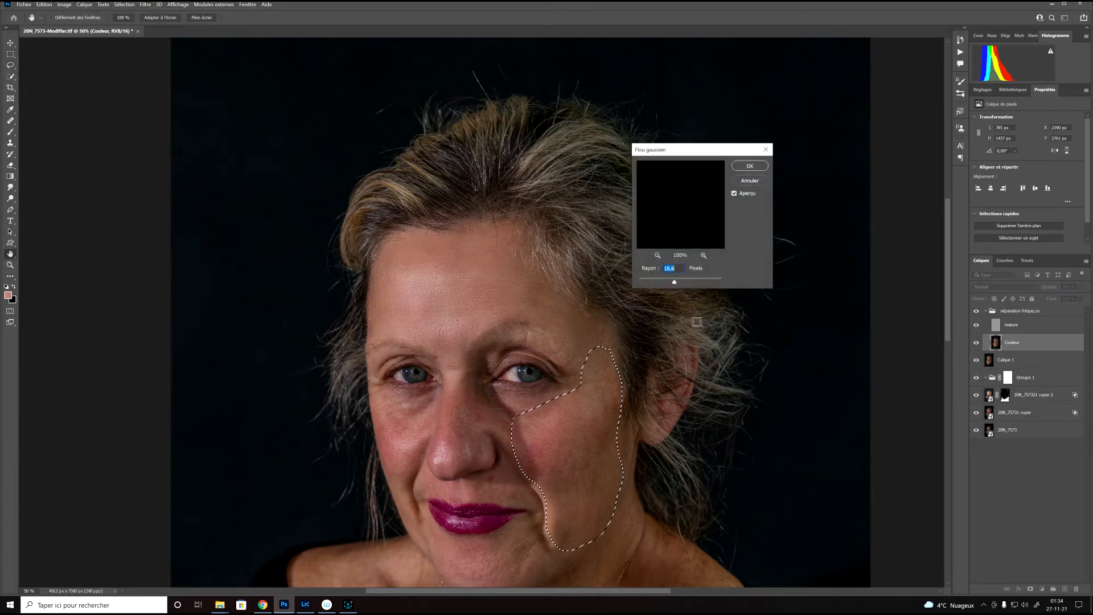
click(749, 165)
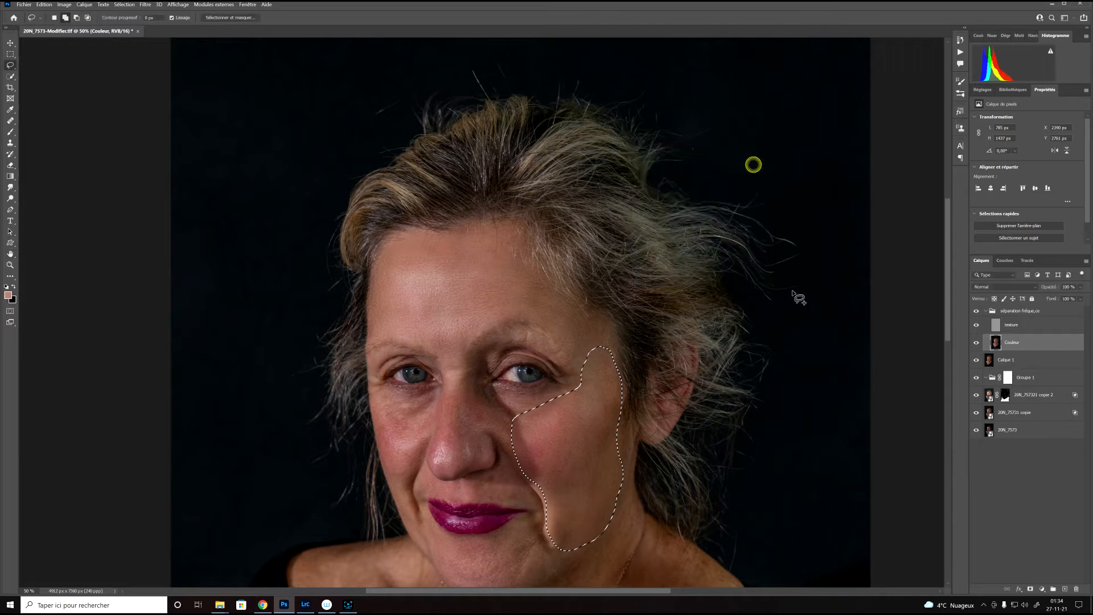
key(ctrl+d)
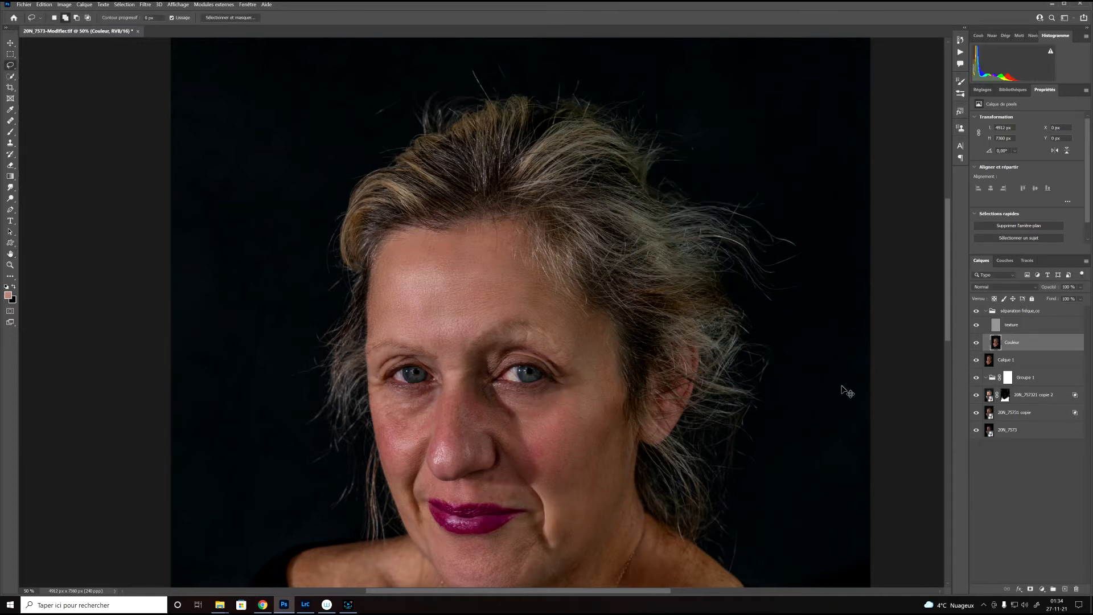
key(ctrl+minus)
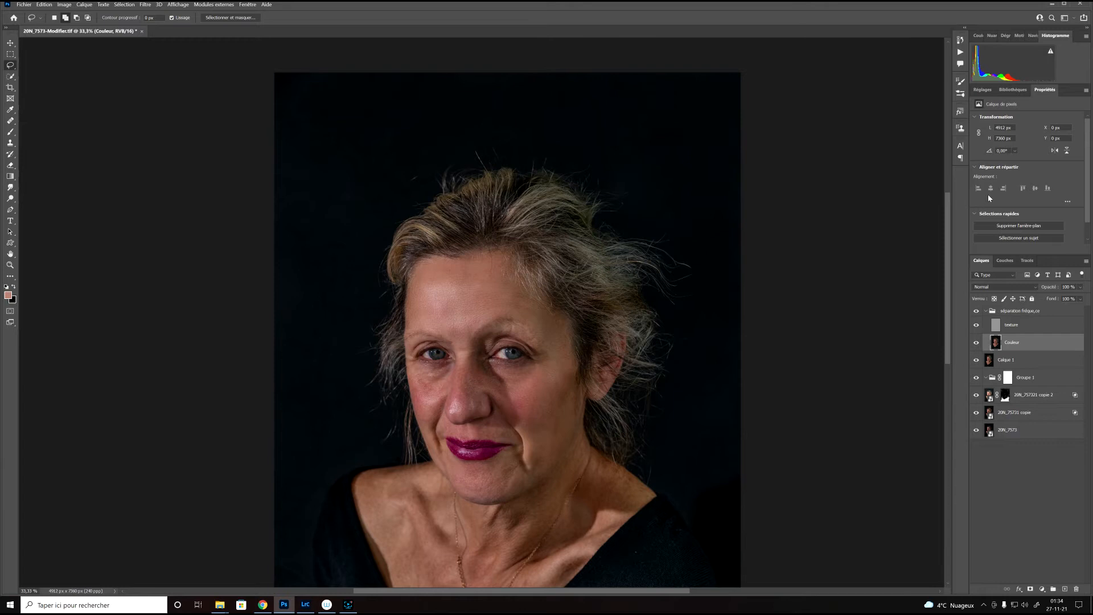
- Compare the portrait with and without the frequency separation group to judge the skin retouching so far
click(976, 312)
click(977, 312)
click(976, 312)
click(976, 312)
click(977, 312)
click(977, 312)
- Open a second window of 20N_7573-Modifier.tif, float it over the canvas, and shrink it to a small reference window
click(248, 5)
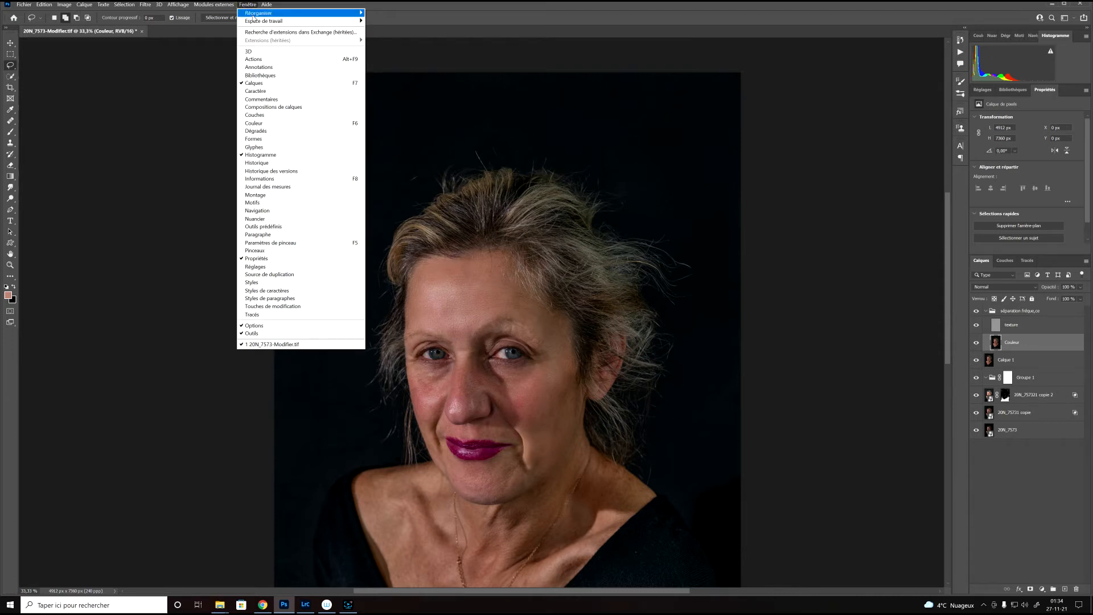
mouse_move(253, 17)
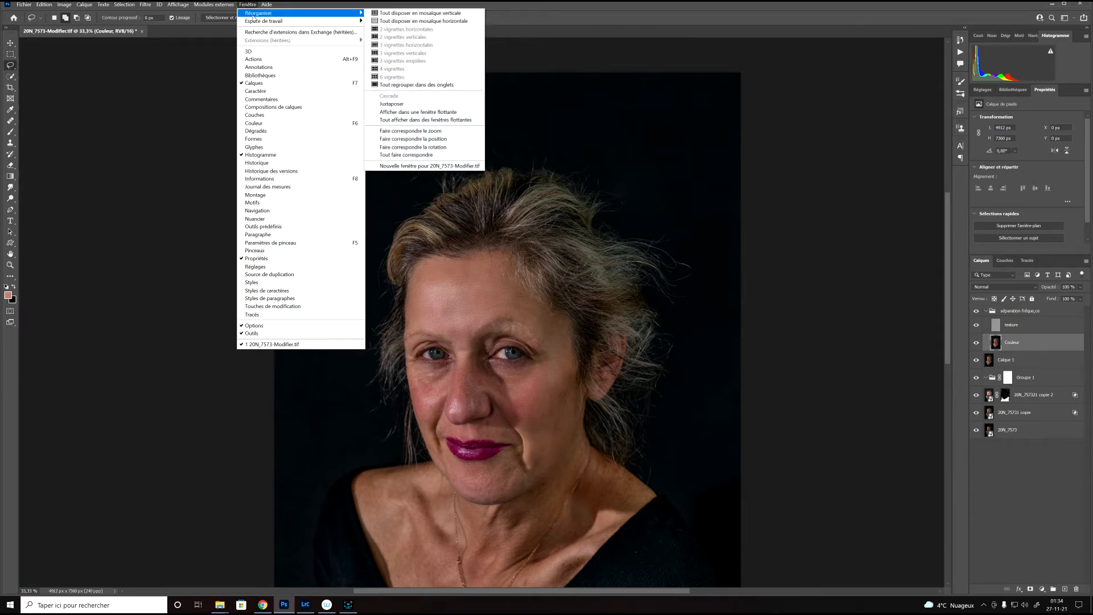
click(438, 166)
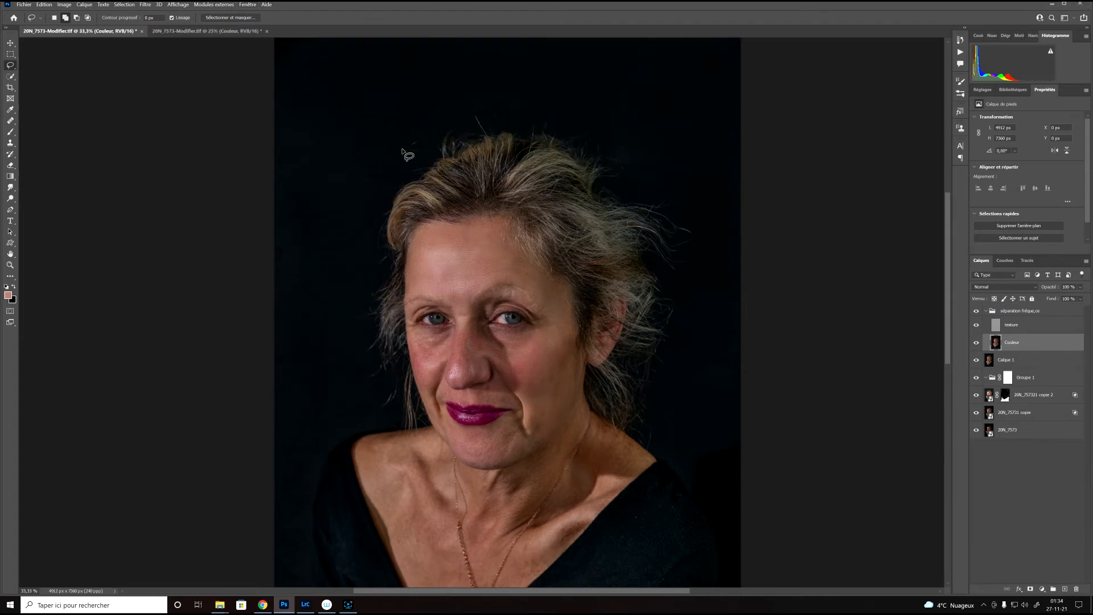
drag(216, 32, 92, 50)
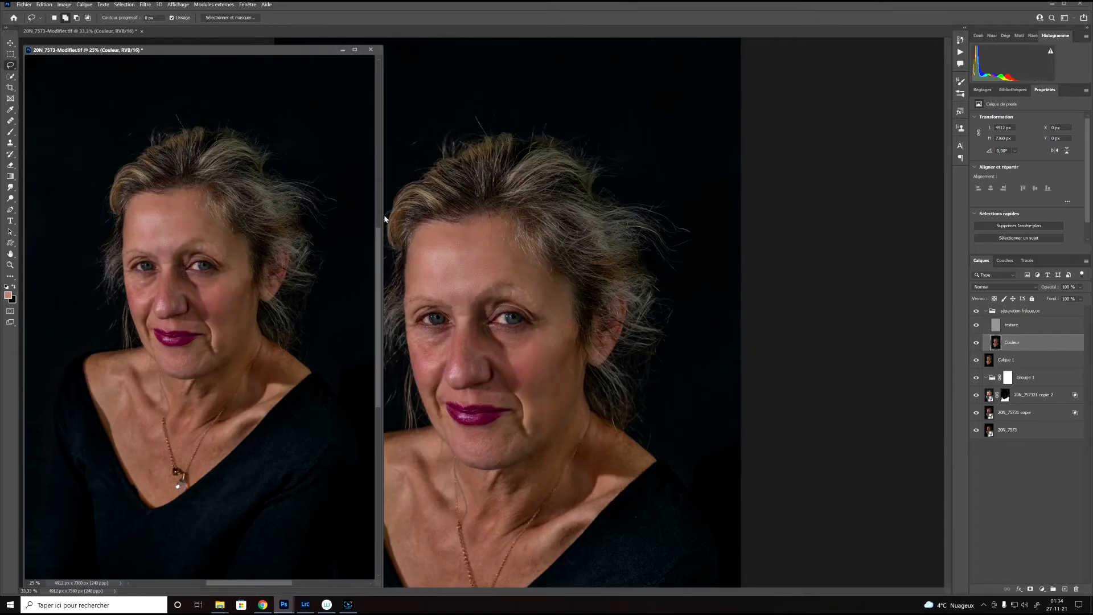
drag(382, 217, 228, 178)
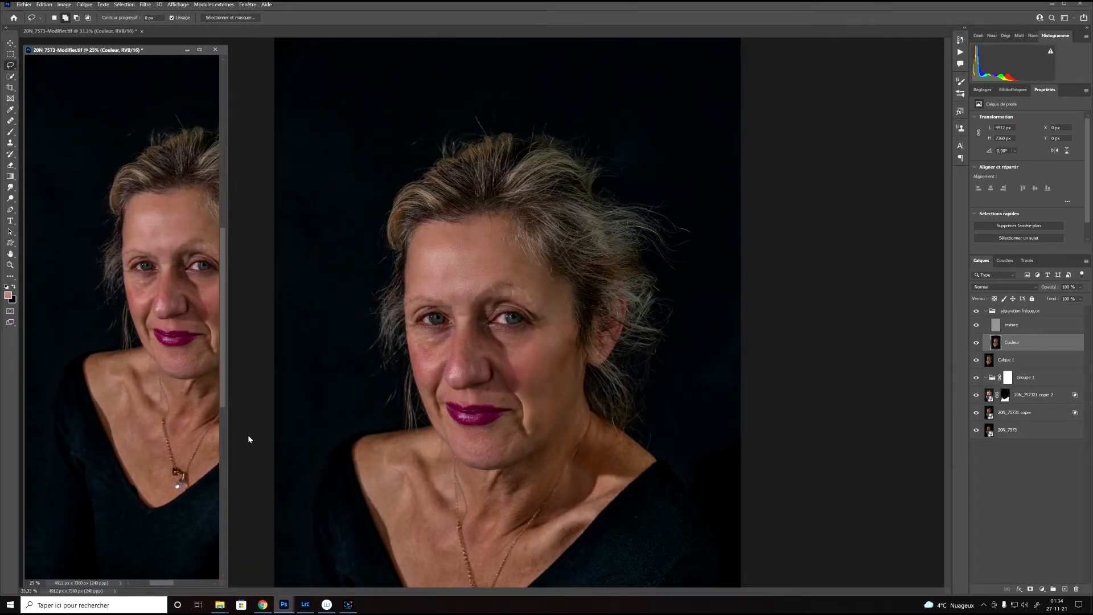
scroll(143, 563, down, 1)
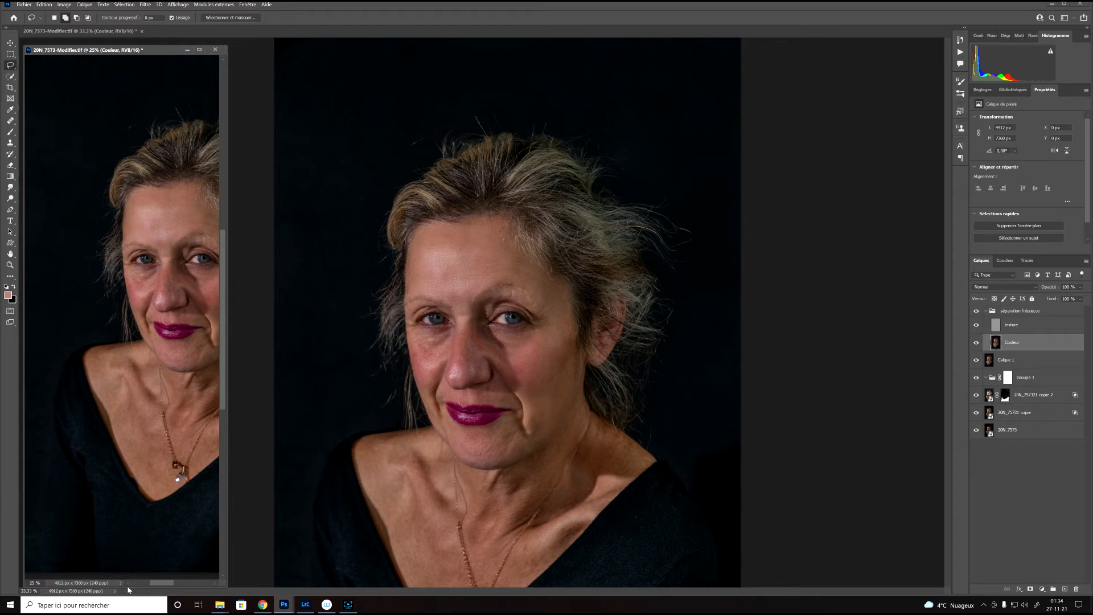
drag(129, 587, 165, 307)
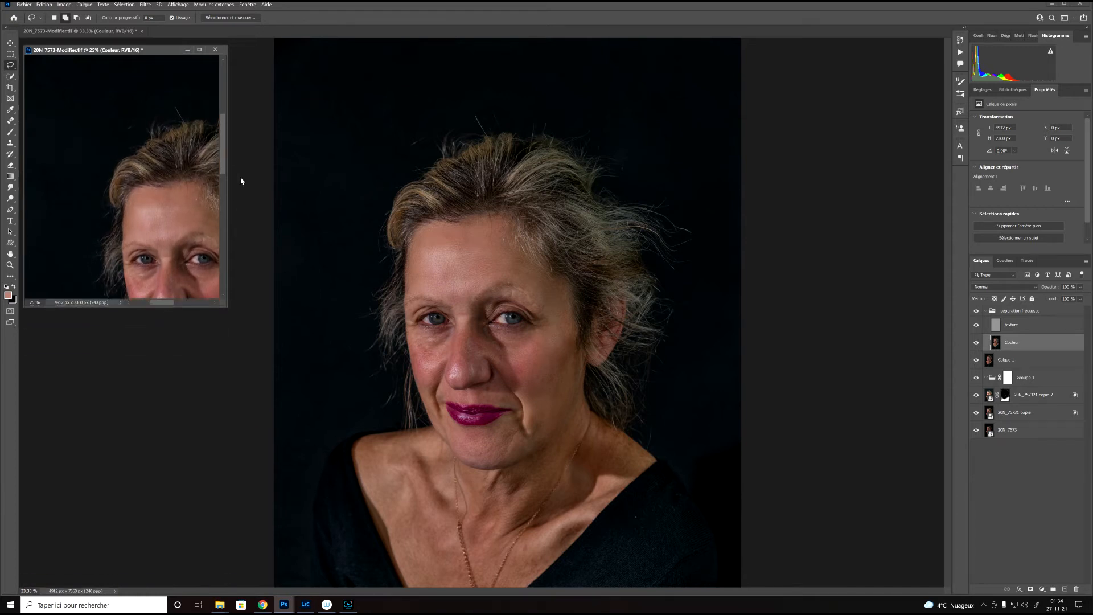
- Set the small reference window to 12.5% zoom, frame the portrait in it, and narrow the window slightly
scroll(157, 135, down, 3)
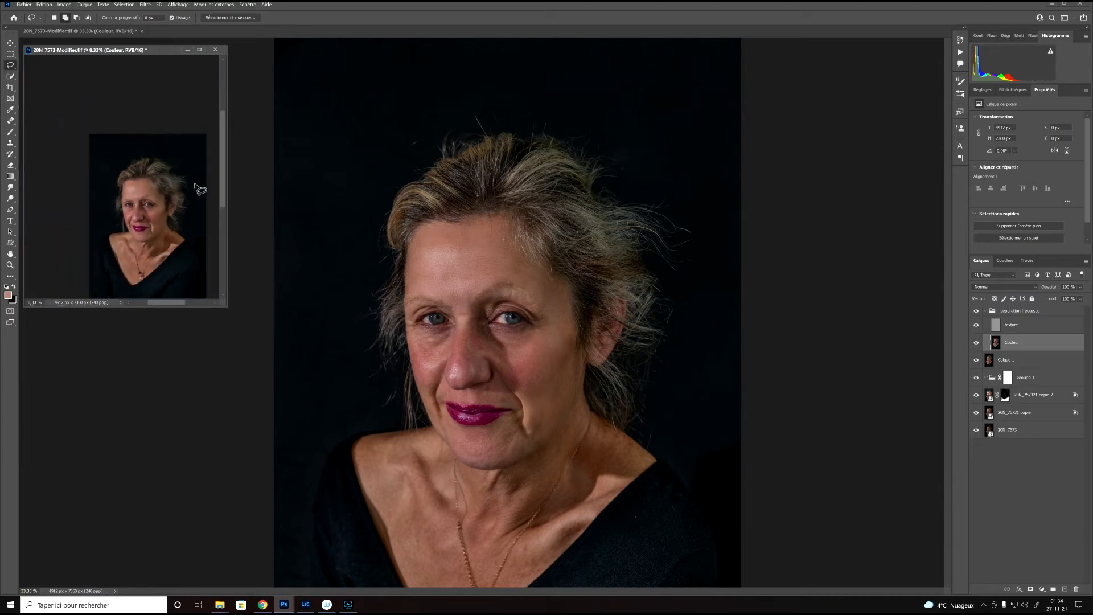
scroll(180, 189, up, 1)
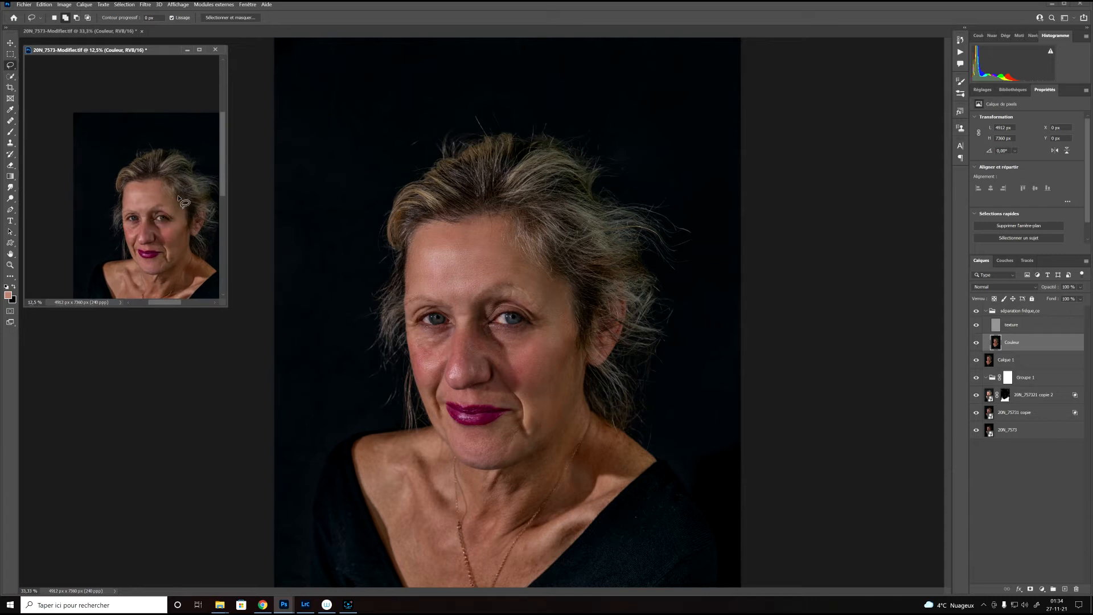
drag(225, 178, 225, 201)
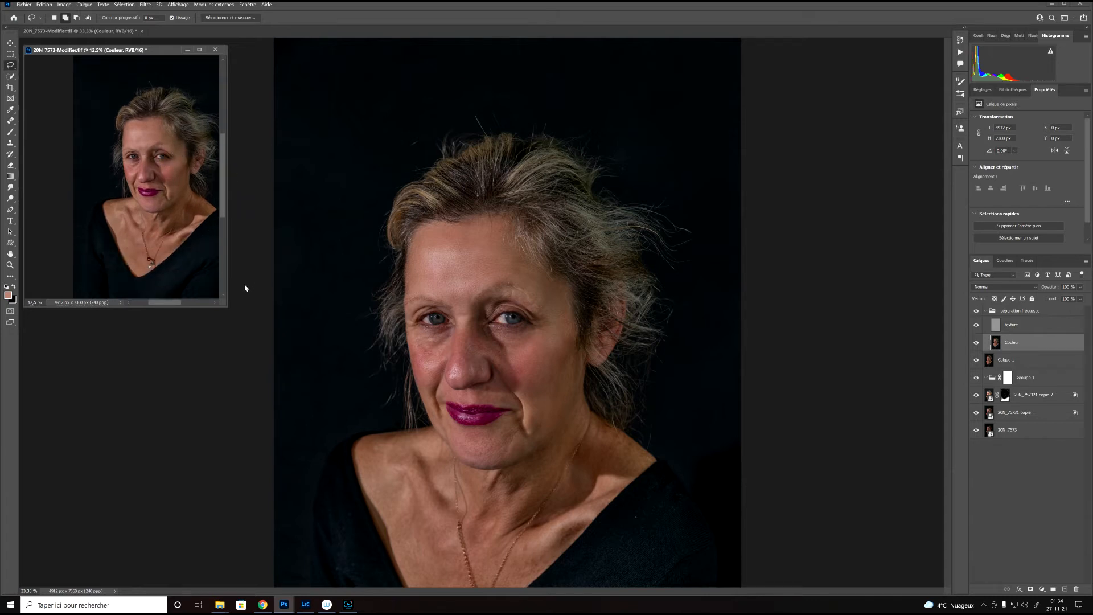
drag(168, 305, 178, 305)
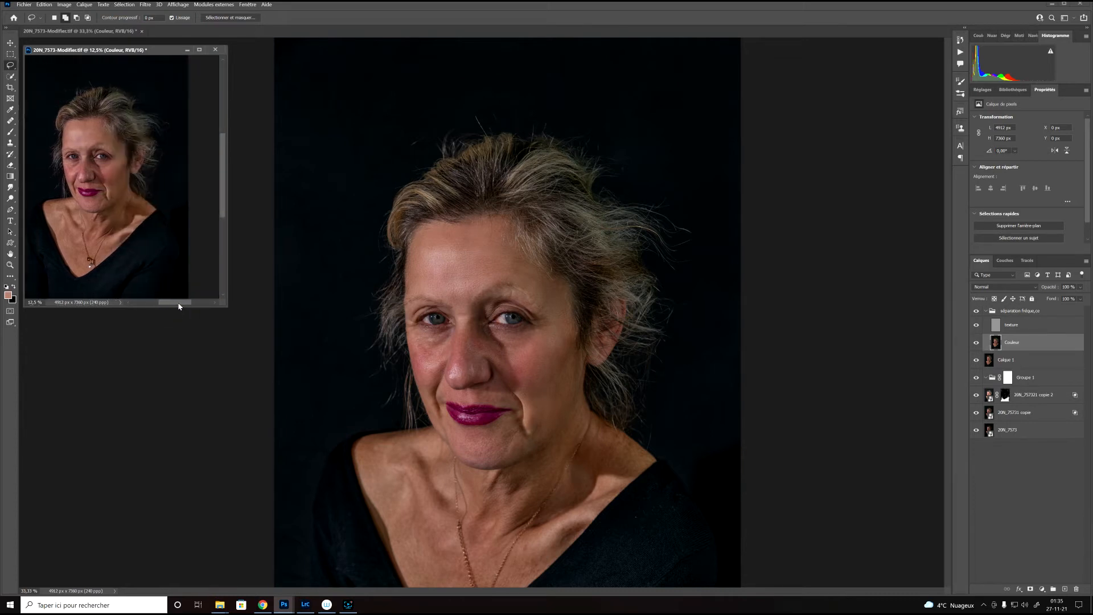
drag(228, 220, 210, 221)
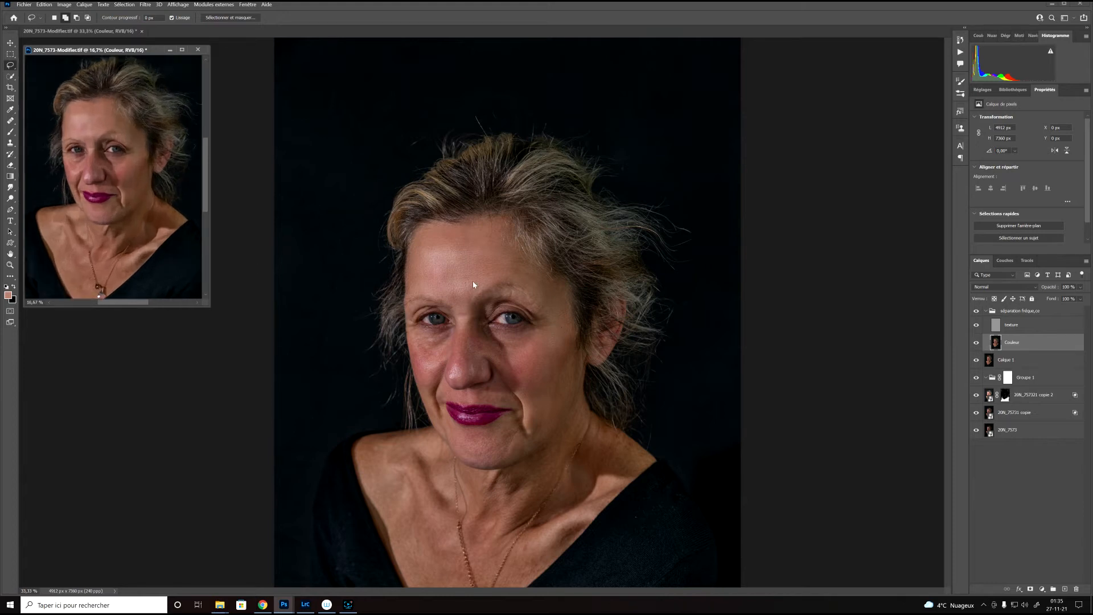
- On the Couleur layer in the main window, lasso the nose from between the eyebrows to near its tip, about 615 by 975 px
ctrl+click(510, 281)
mouse_move(497, 279)
mouse_down()
mouse_move(488, 197)
mouse_move(426, 206)
mouse_move(428, 237)
mouse_up()
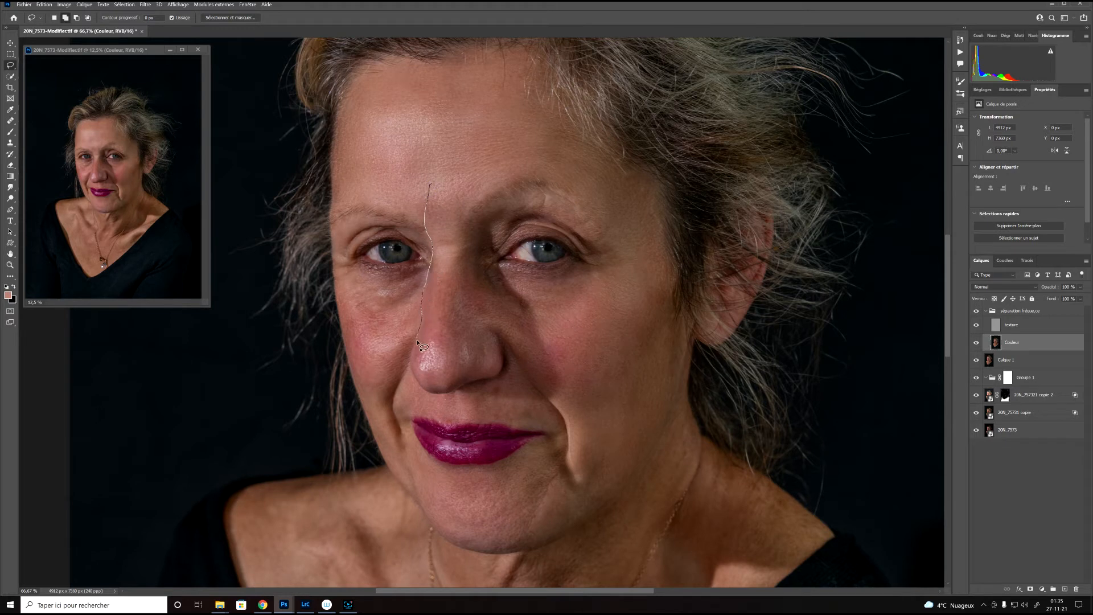
mouse_move(439, 363)
mouse_down()
mouse_move(477, 362)
mouse_move(495, 329)
mouse_move(530, 317)
mouse_move(463, 211)
mouse_move(431, 184)
mouse_up()
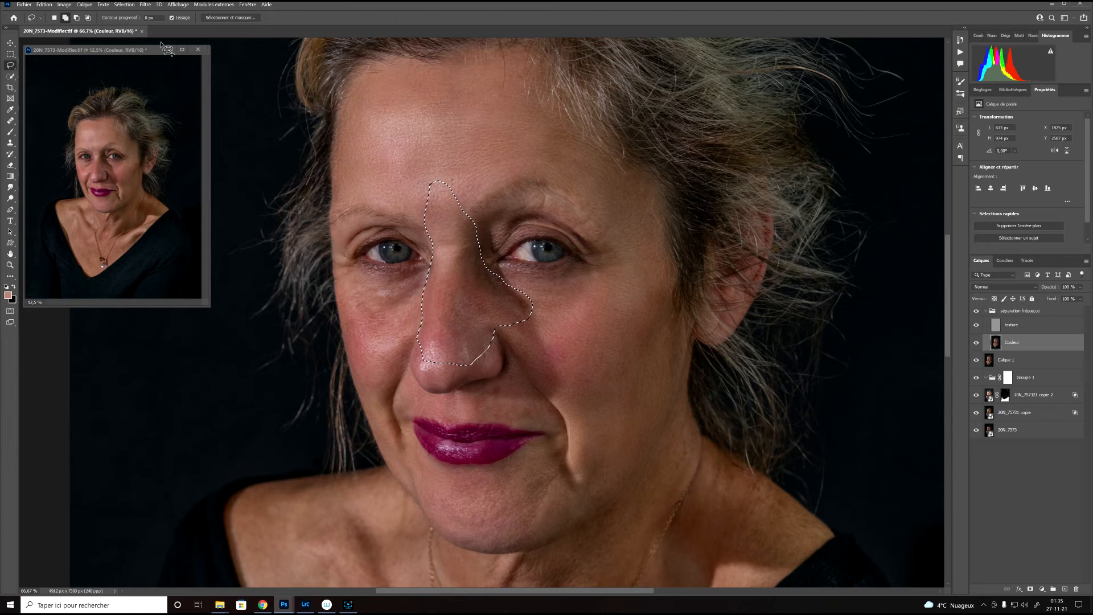
- Apply an 18.6 px Gaussian Blur to the selected nose area and deselect it
click(145, 5)
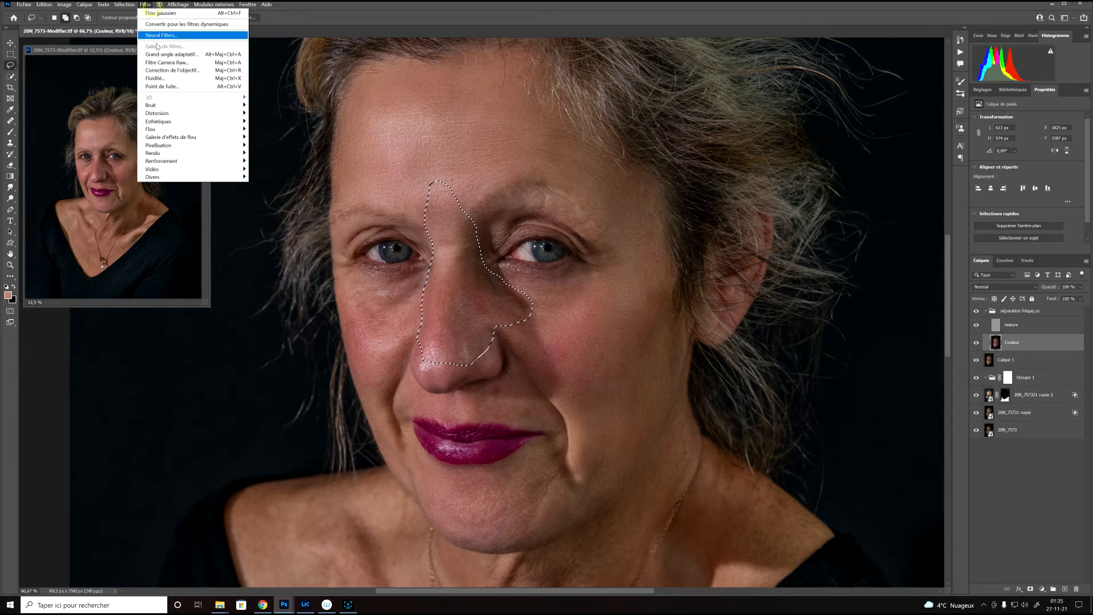
mouse_move(161, 132)
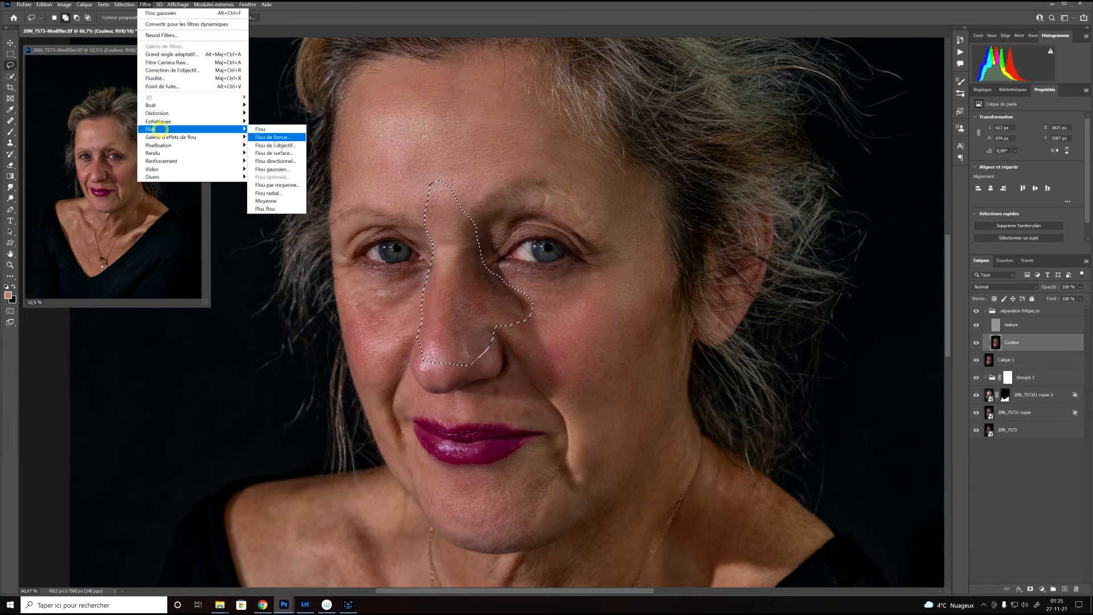
click(291, 168)
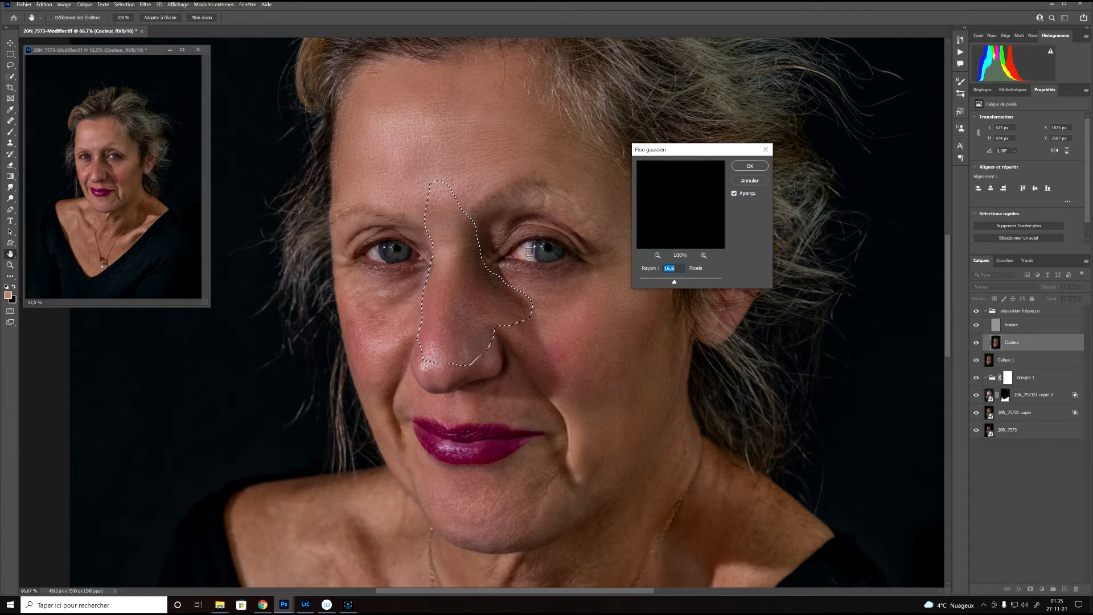
click(750, 165)
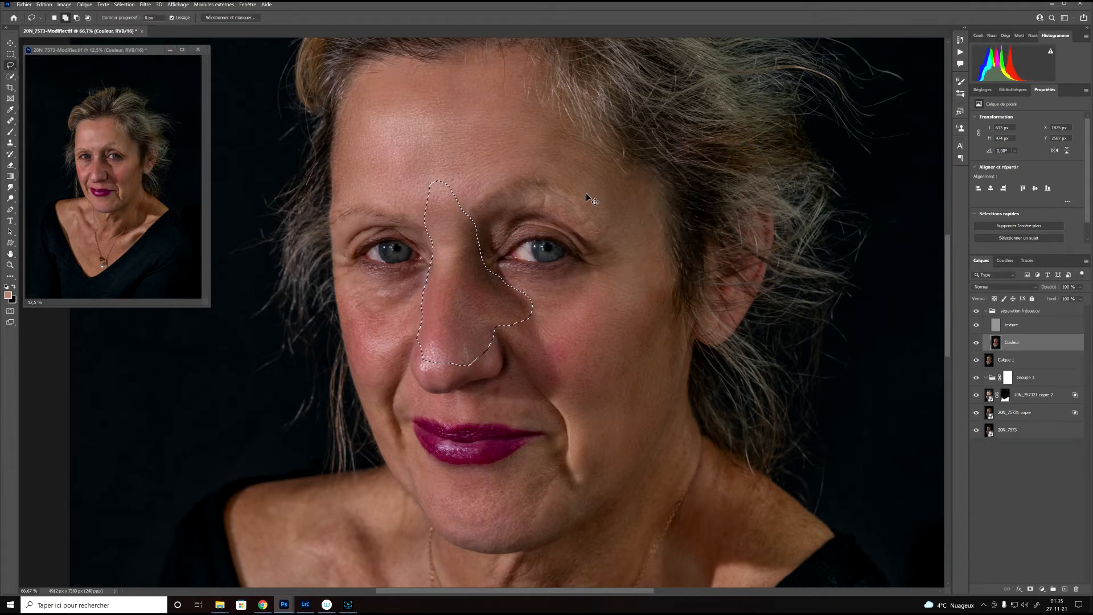
click(475, 221)
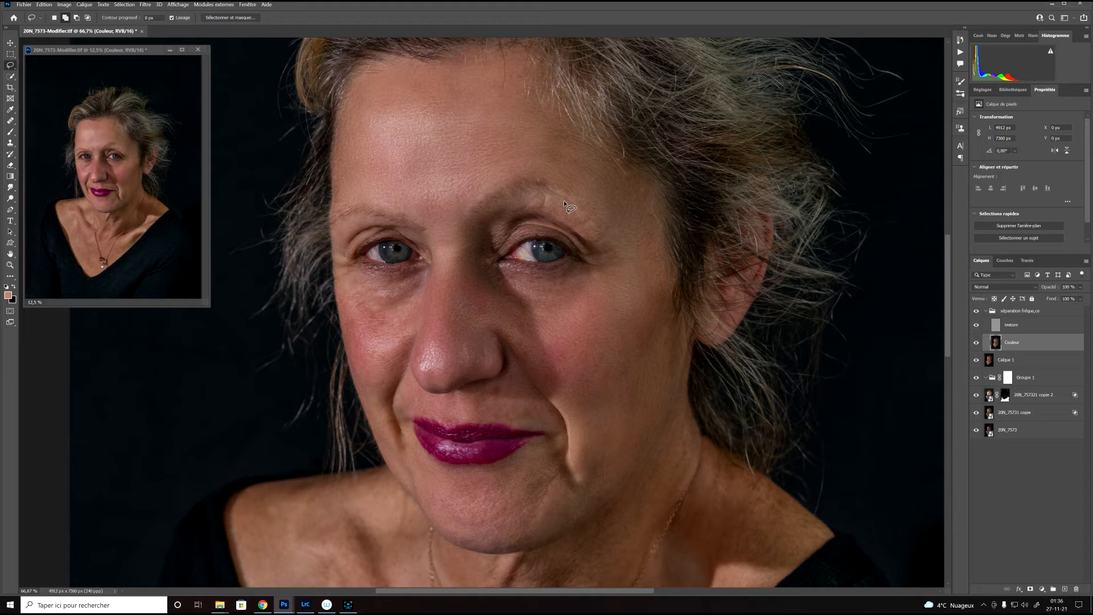
- Lasso the upper eyelid of the ear-side eye on the Couleur layer, about 665 by 350 px, and apply an 18.3 px Gaussian Blur
mouse_move(578, 213)
mouse_down()
mouse_move(525, 196)
mouse_move(491, 215)
mouse_move(483, 237)
mouse_move(496, 247)
mouse_move(536, 227)
mouse_up()
mouse_move(587, 260)
mouse_down()
mouse_move(609, 243)
mouse_move(602, 224)
mouse_move(576, 215)
mouse_up()
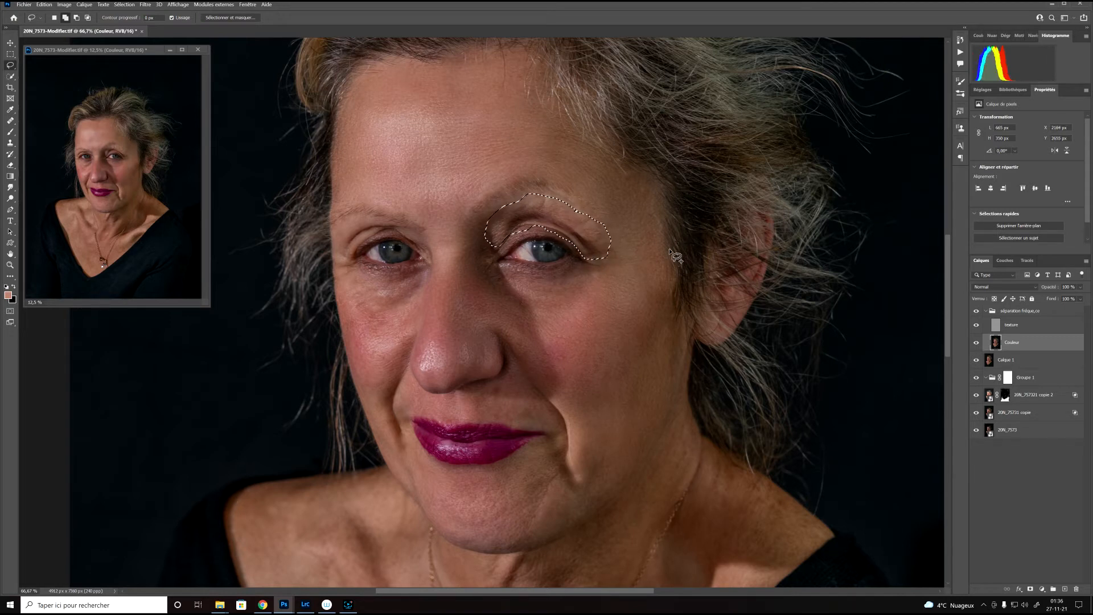
click(143, 8)
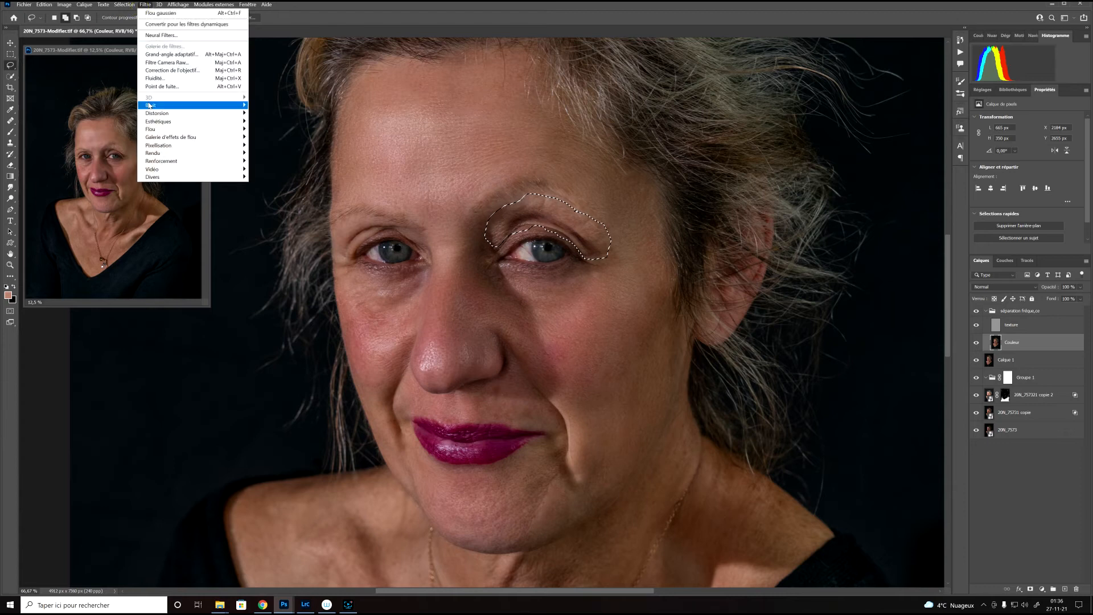
mouse_move(156, 130)
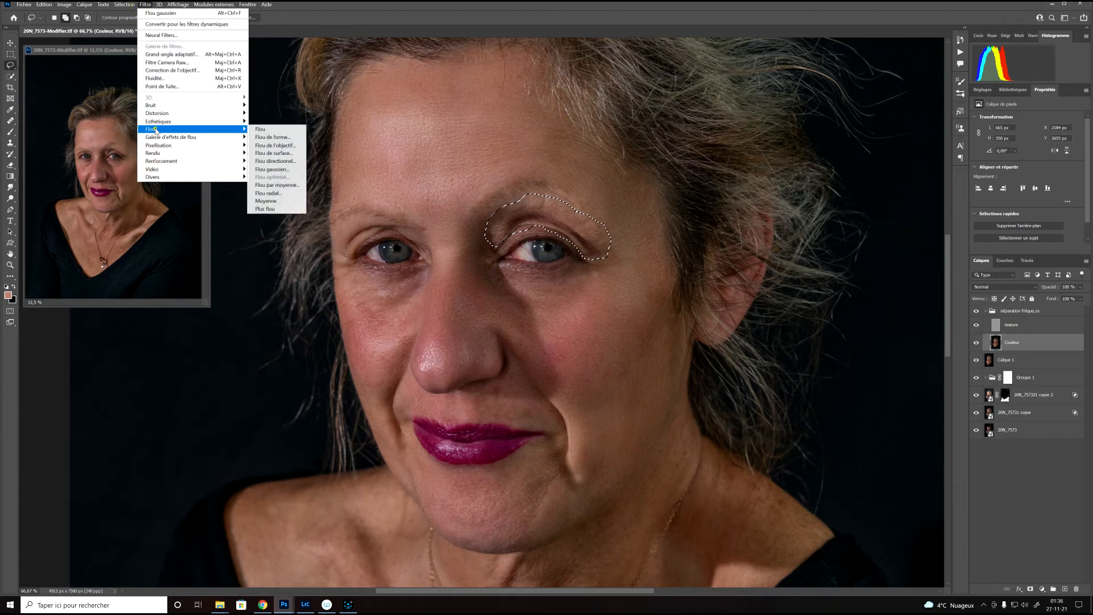
click(272, 169)
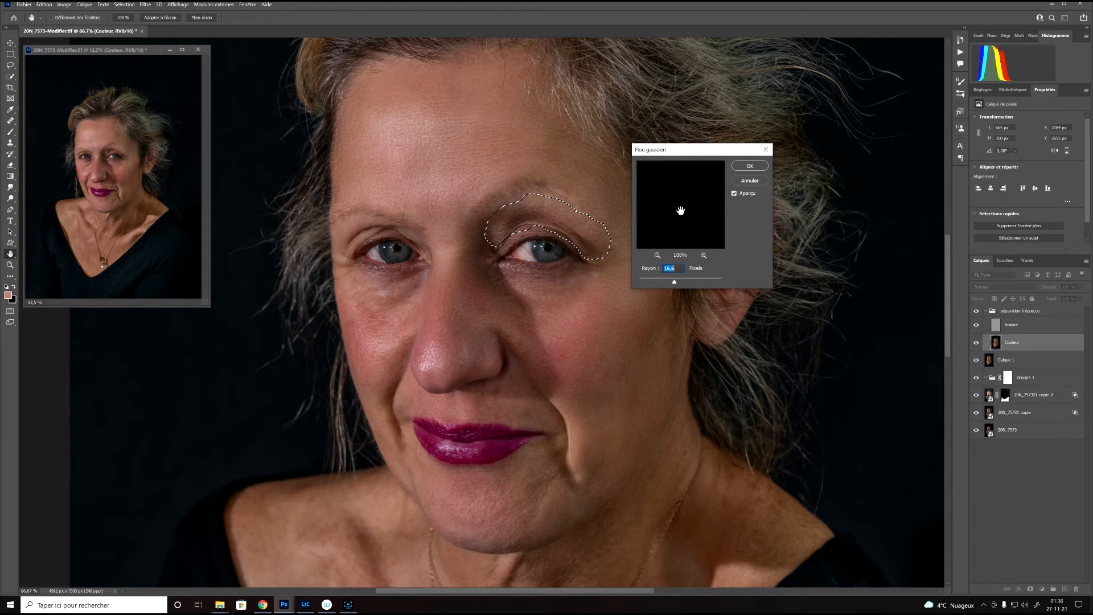
mouse_move(674, 281)
mouse_down()
mouse_move(685, 282)
mouse_move(674, 281)
mouse_up()
click(746, 165)
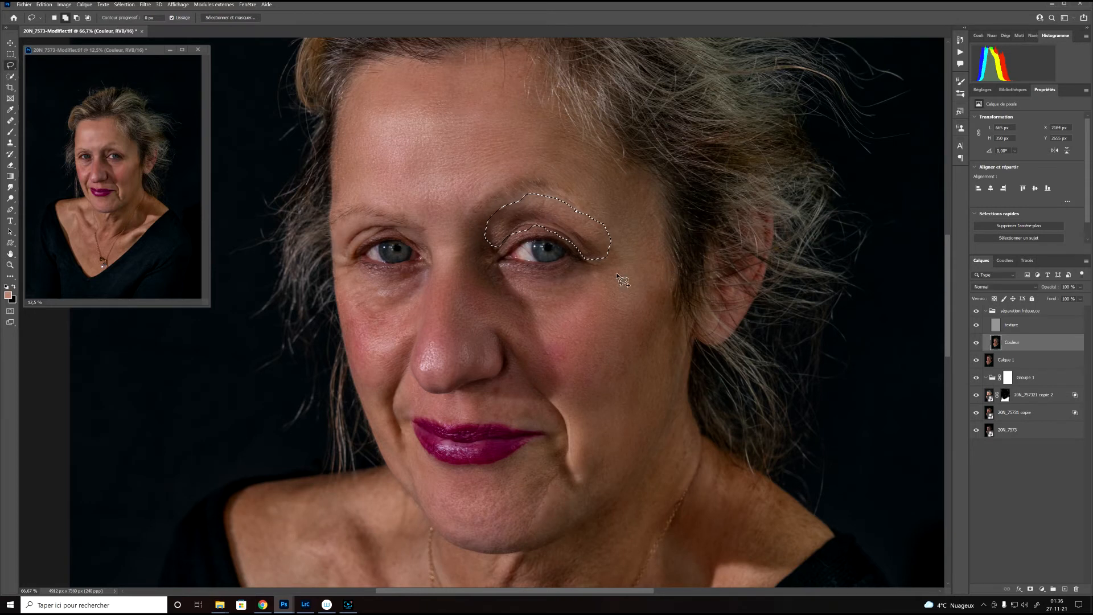
key(ctrl+d)
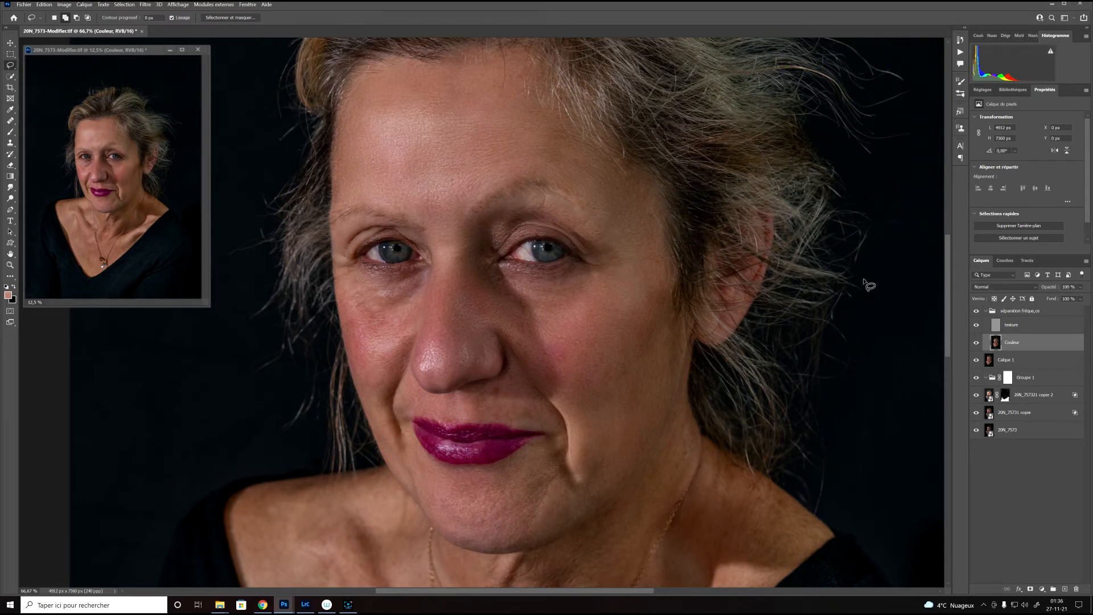
click(975, 314)
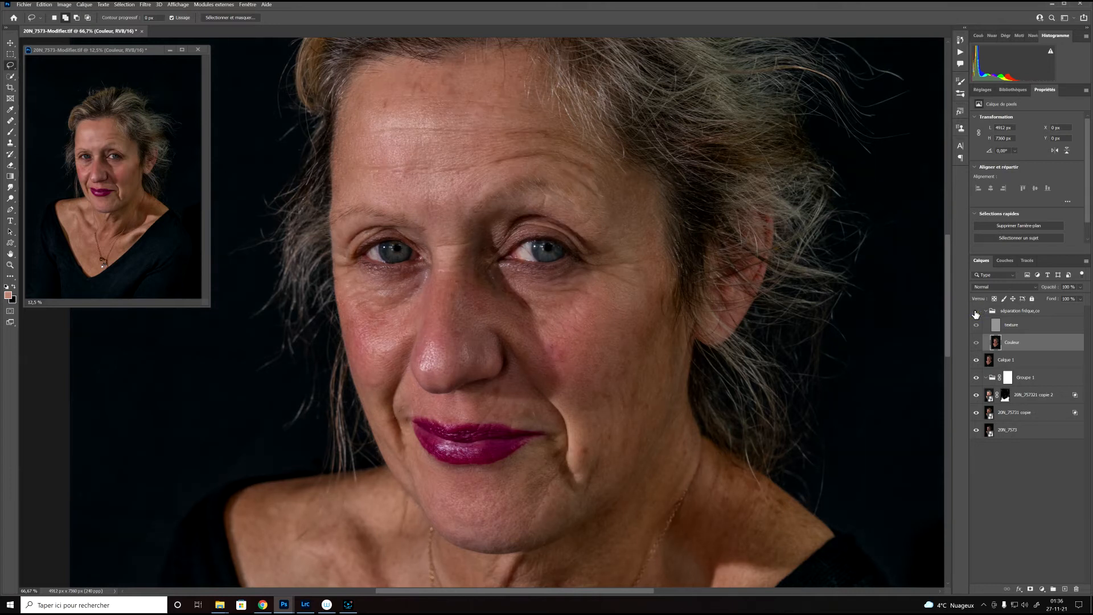
click(975, 312)
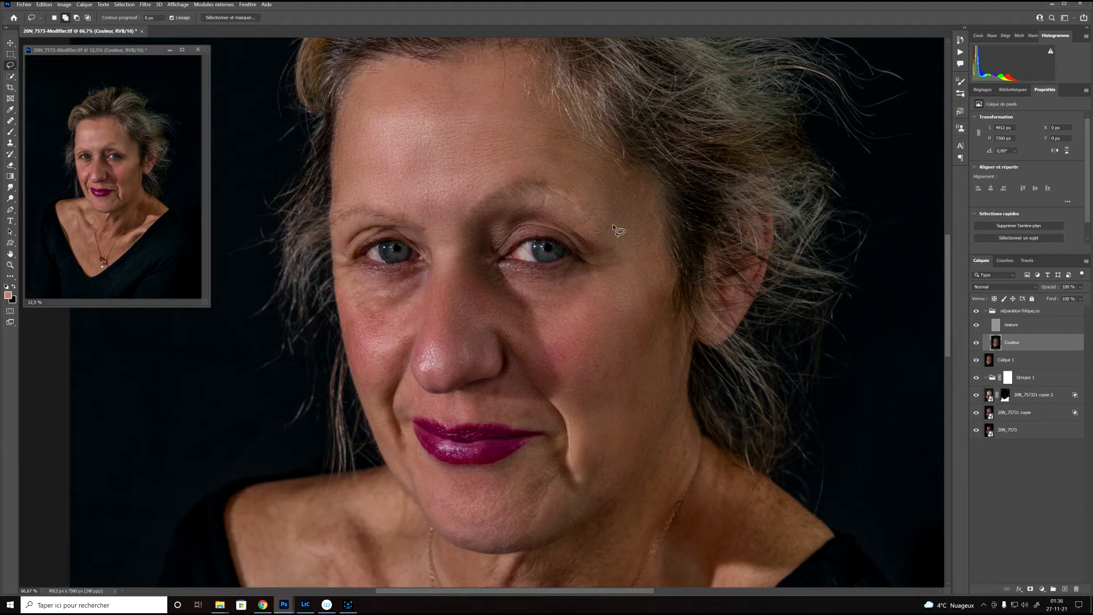
- Lasso the skin under and beside the ear-side eye, about 720 by 540 px, and smooth it with a reduced-radius Gaussian Blur
mouse_move(617, 230)
mouse_down()
mouse_move(579, 228)
mouse_move(559, 280)
mouse_move(515, 276)
mouse_move(509, 310)
mouse_move(535, 328)
mouse_move(636, 274)
mouse_move(643, 238)
mouse_move(609, 228)
mouse_up()
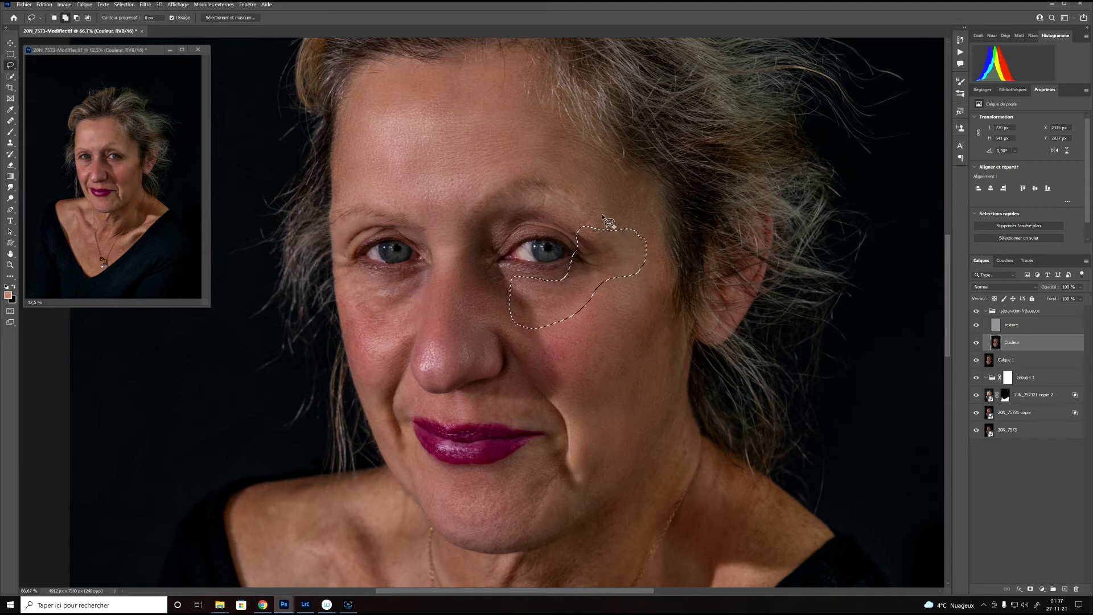
click(147, 5)
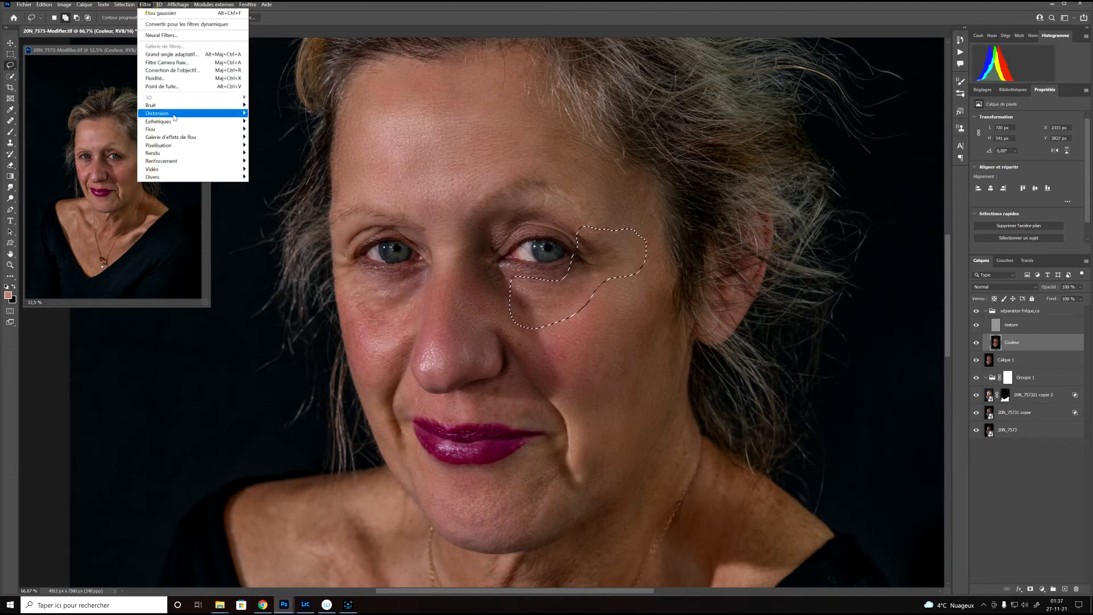
mouse_move(173, 131)
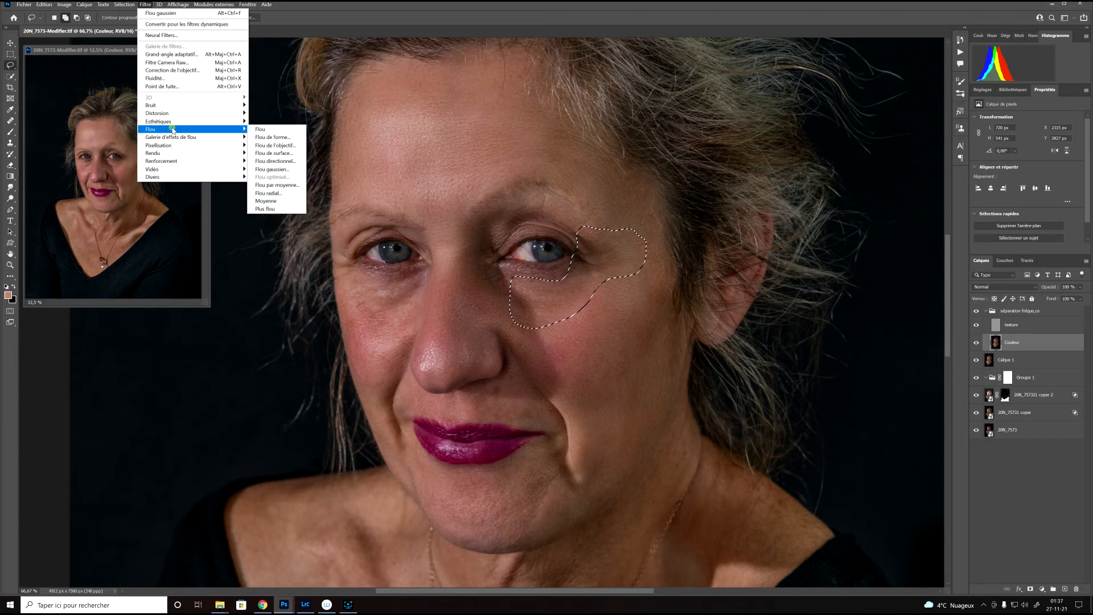
click(273, 169)
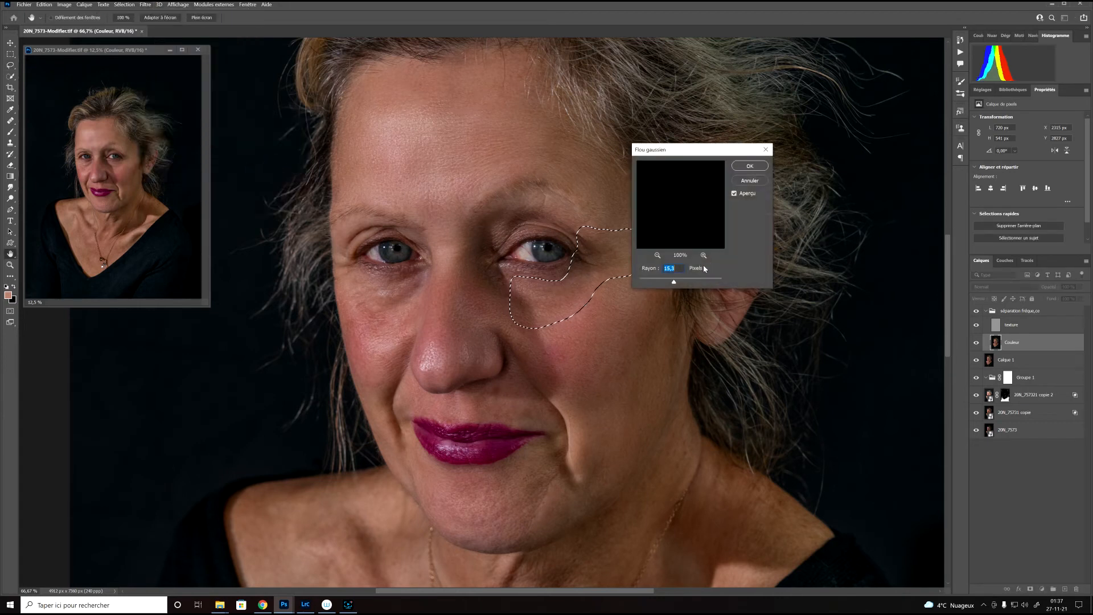
drag(673, 281, 669, 284)
click(750, 166)
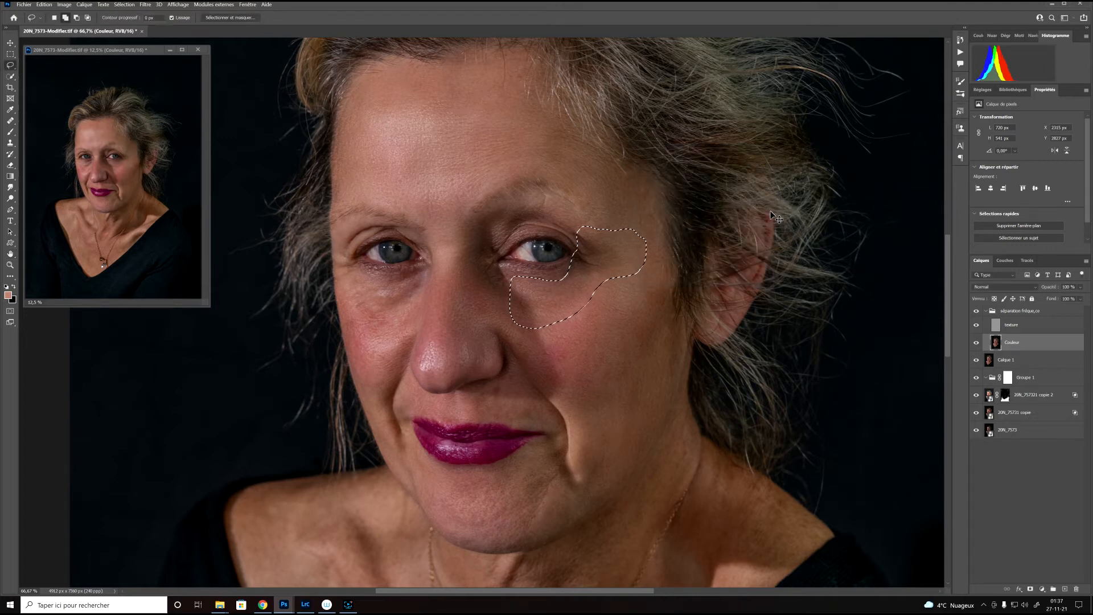
key(ctrl+d)
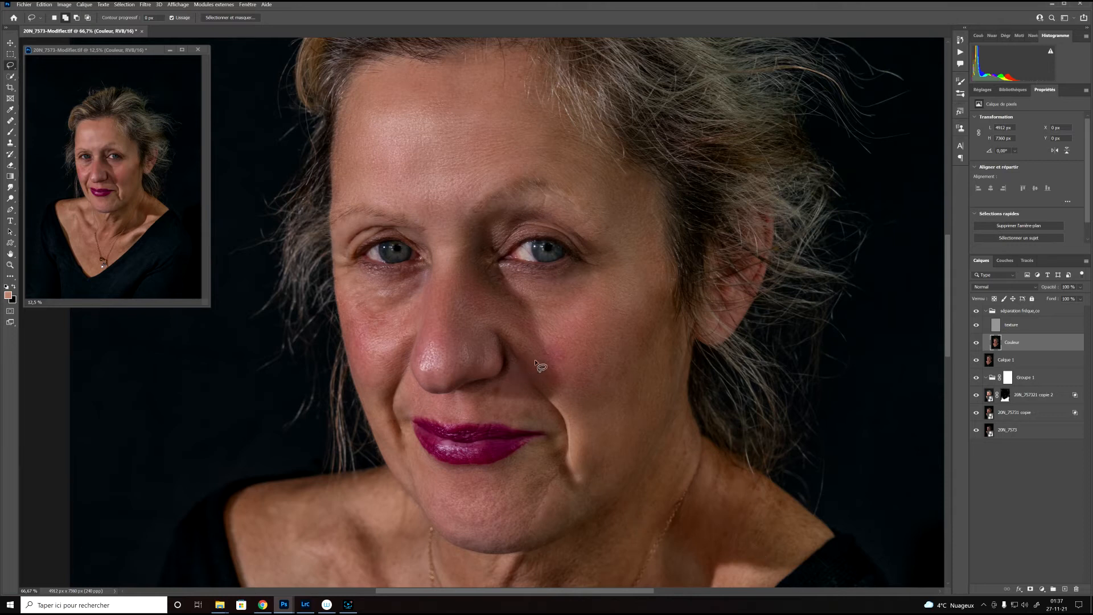
- Lasso the skin between the nose and upper lip, about 781 by 436 px, apply an 8.4 px Gaussian Blur and deselect
mouse_move(527, 346)
mouse_down()
mouse_move(516, 373)
mouse_move(468, 392)
mouse_move(472, 422)
mouse_move(568, 431)
mouse_move(584, 407)
mouse_move(572, 367)
mouse_move(529, 347)
mouse_up()
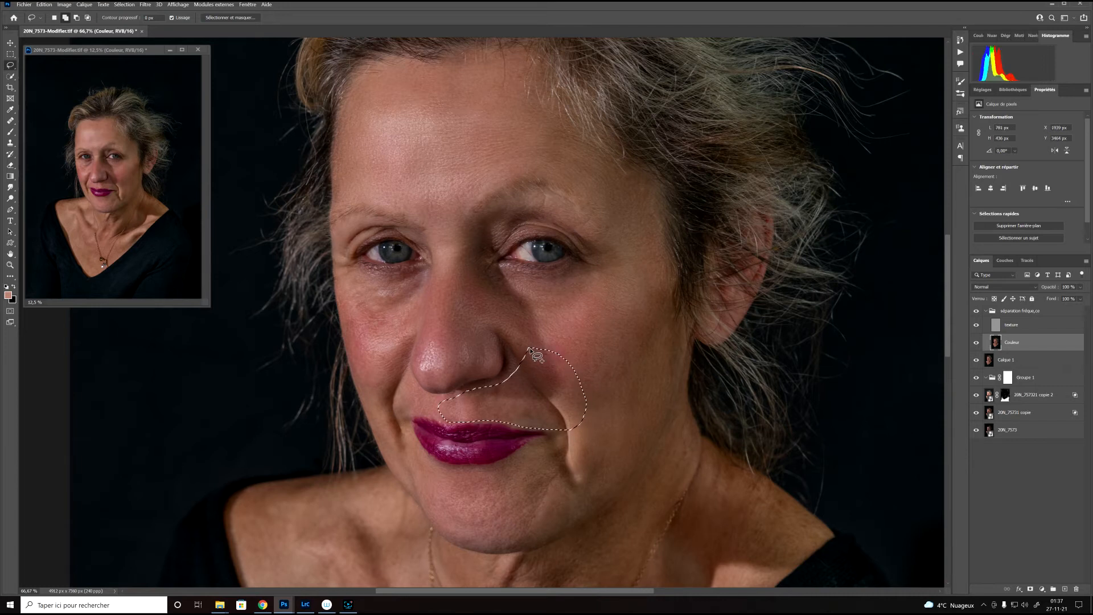
click(145, 5)
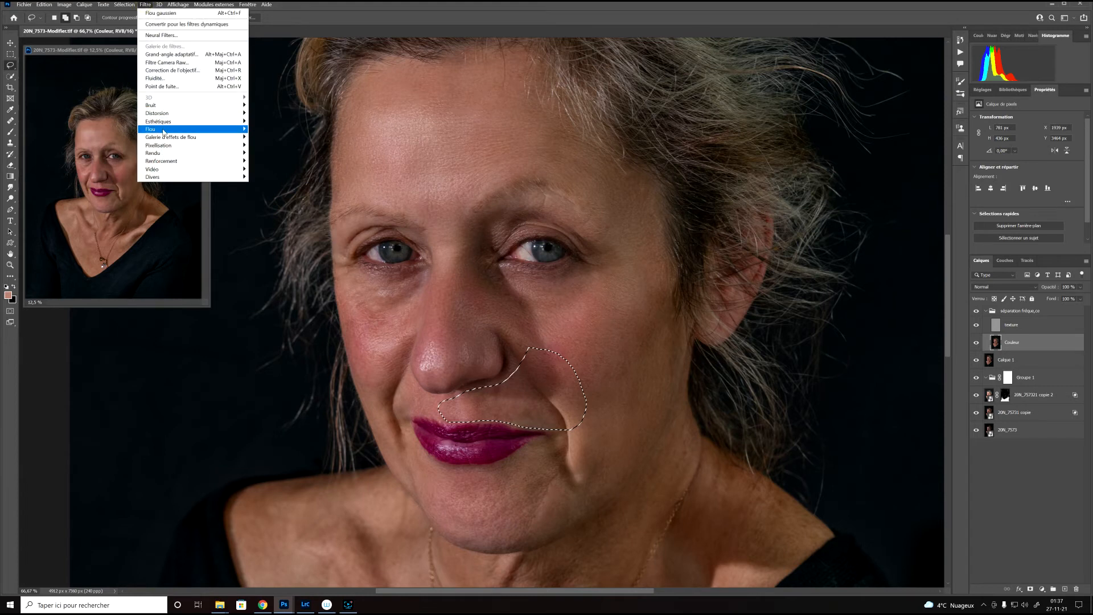
mouse_move(164, 130)
click(291, 170)
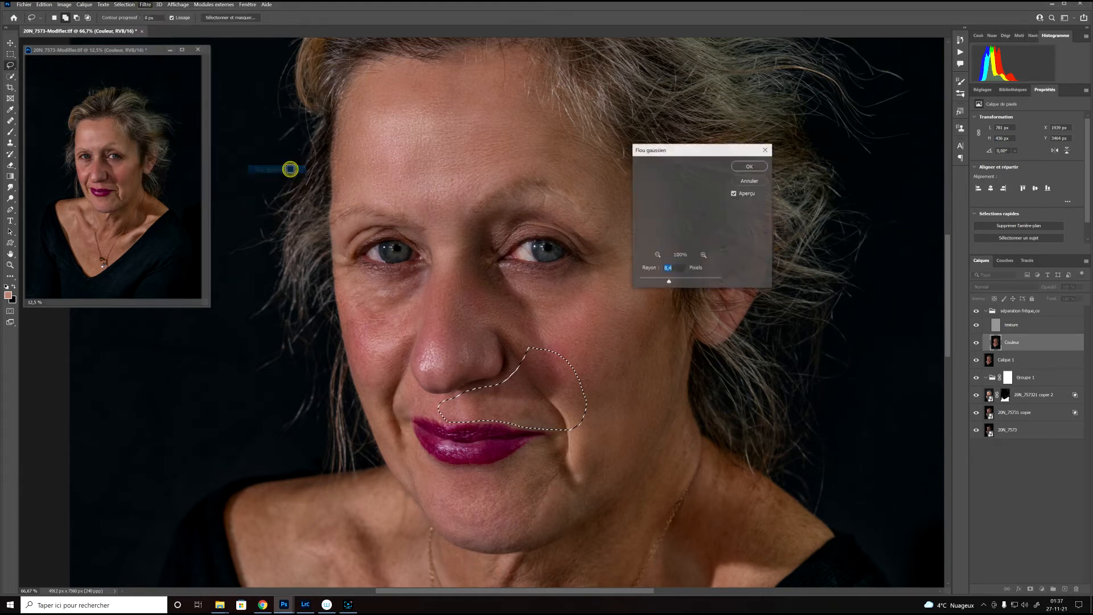
click(739, 165)
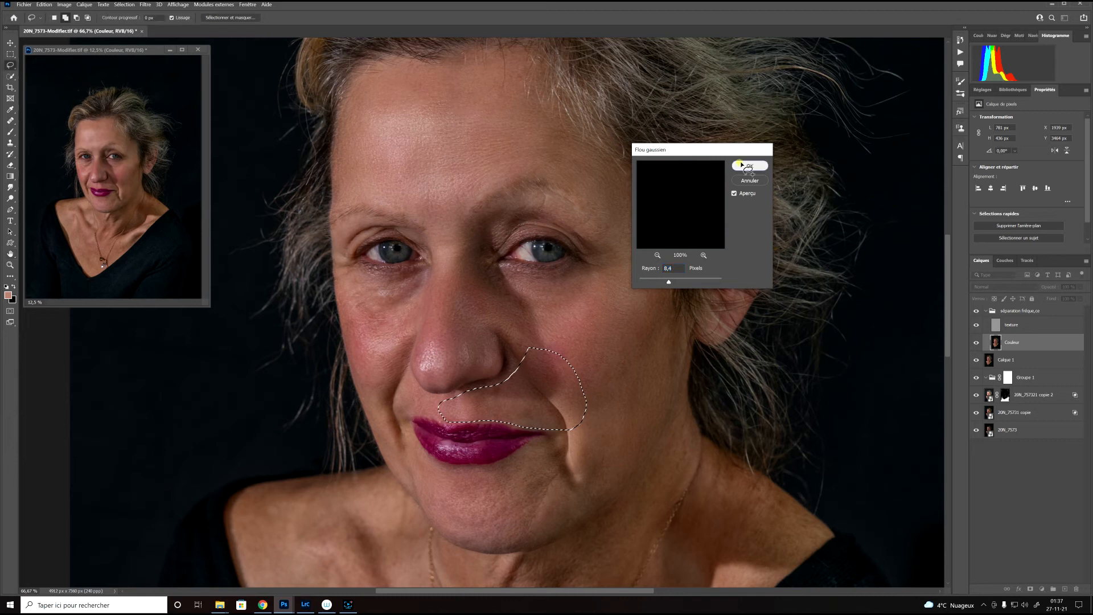
key(ctrl+d)
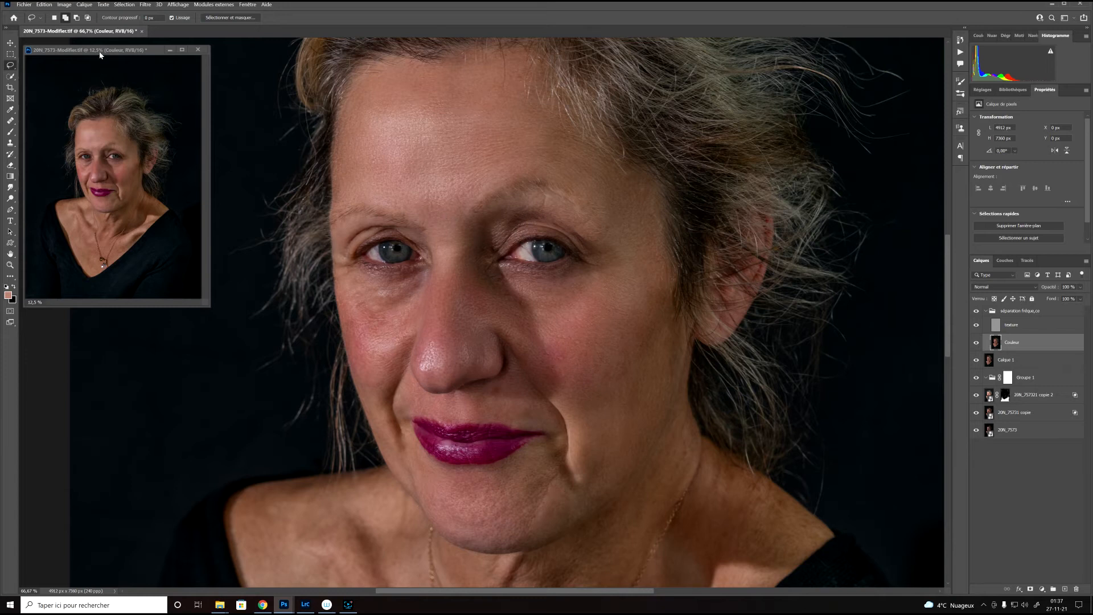
- Assign the keyboard shortcut Alt+Ctrl+F1 to the Flou gaussien filter command among the application menu shortcuts
click(48, 5)
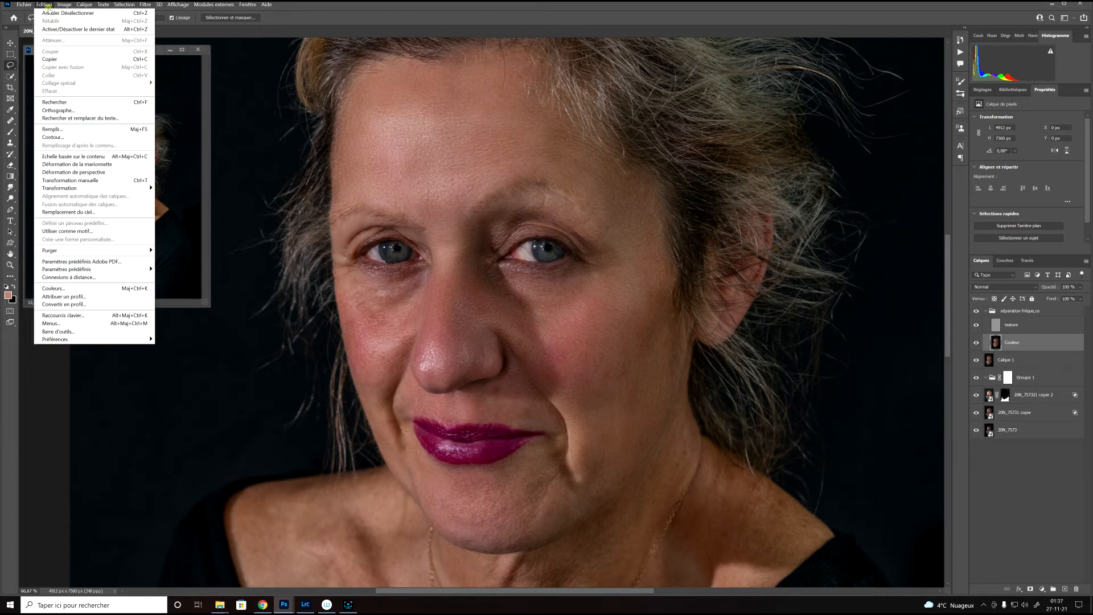
click(91, 316)
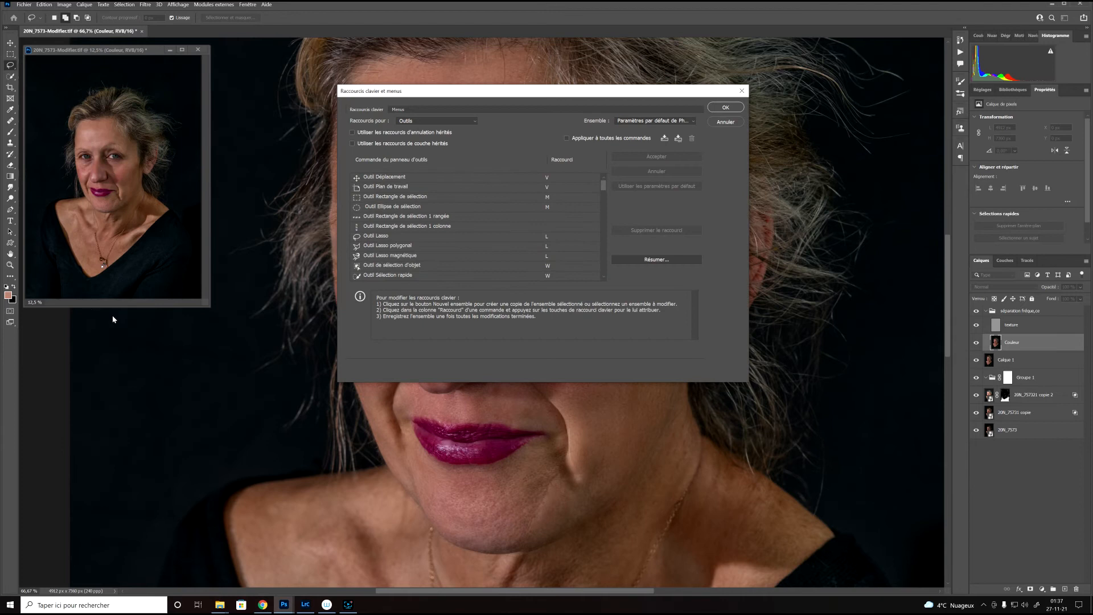
click(421, 120)
click(417, 131)
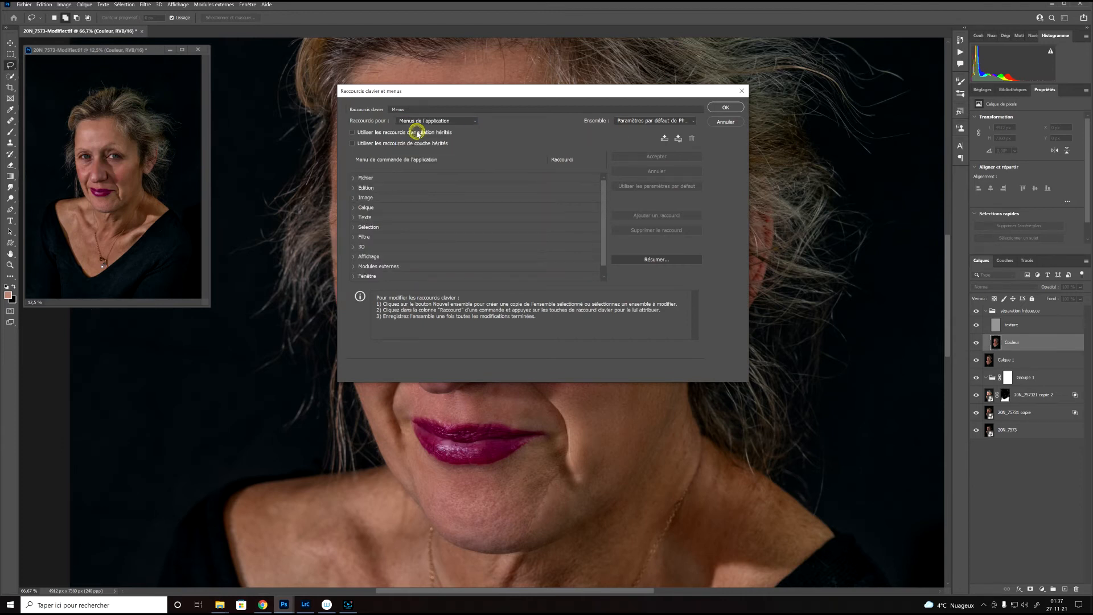
click(352, 237)
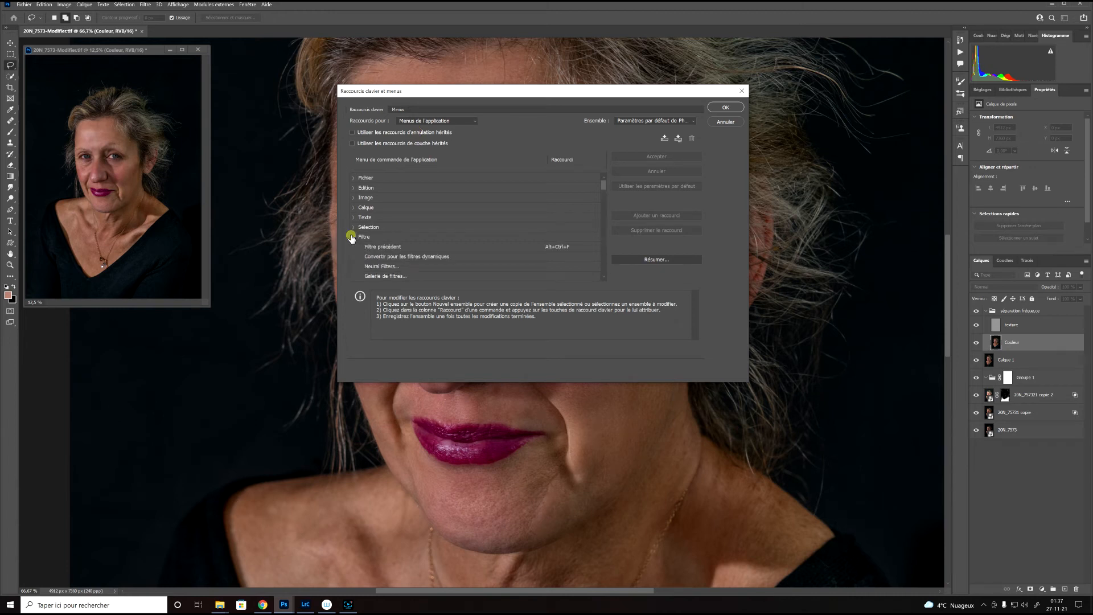
drag(604, 186, 604, 229)
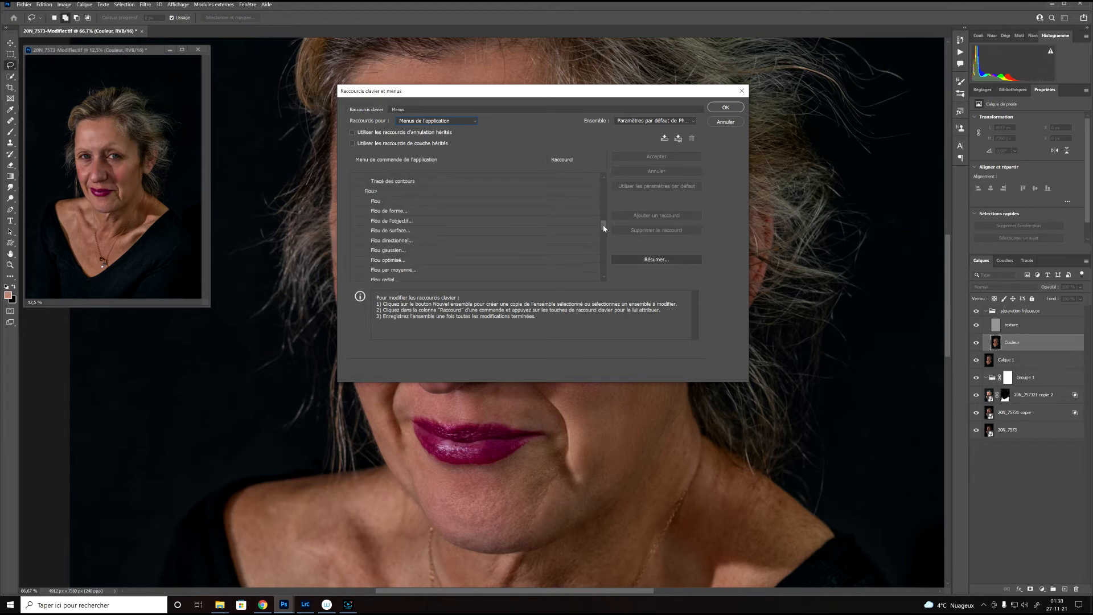
click(446, 252)
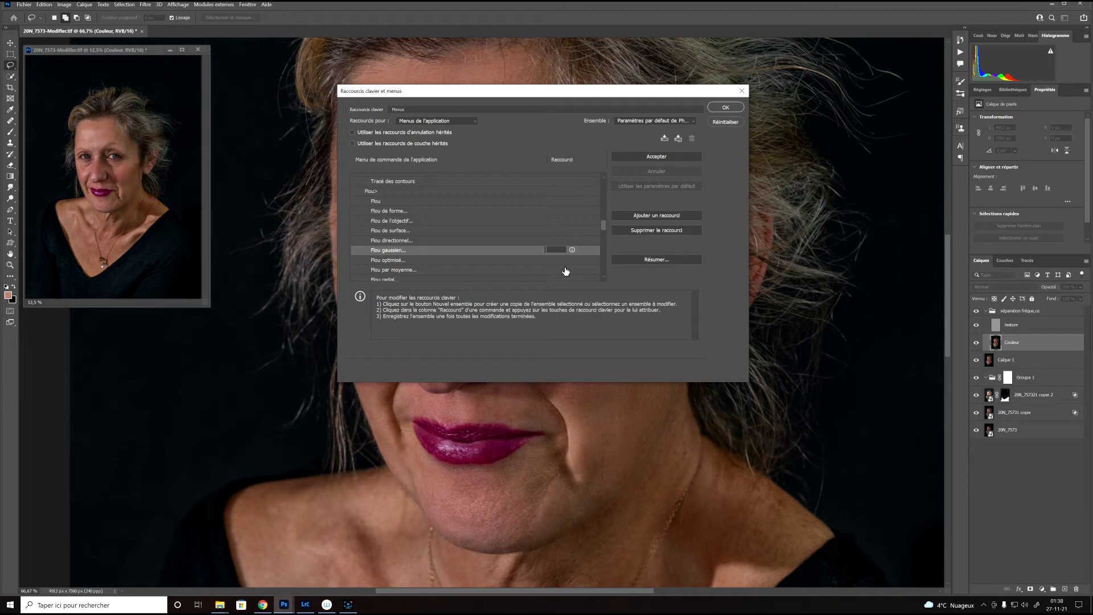
key(ctrl+alt+F1)
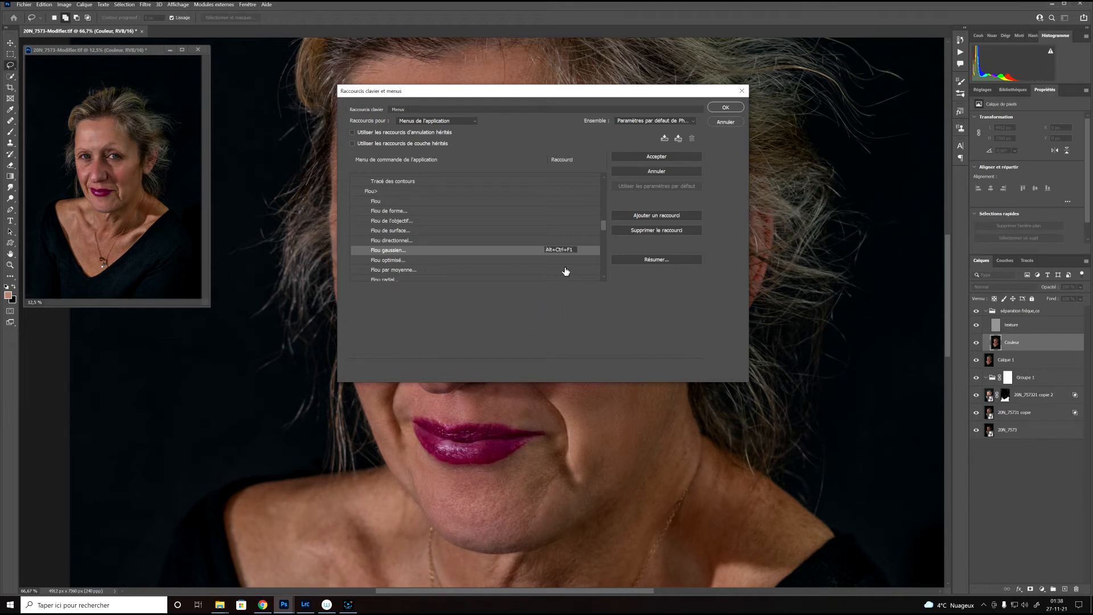
click(736, 111)
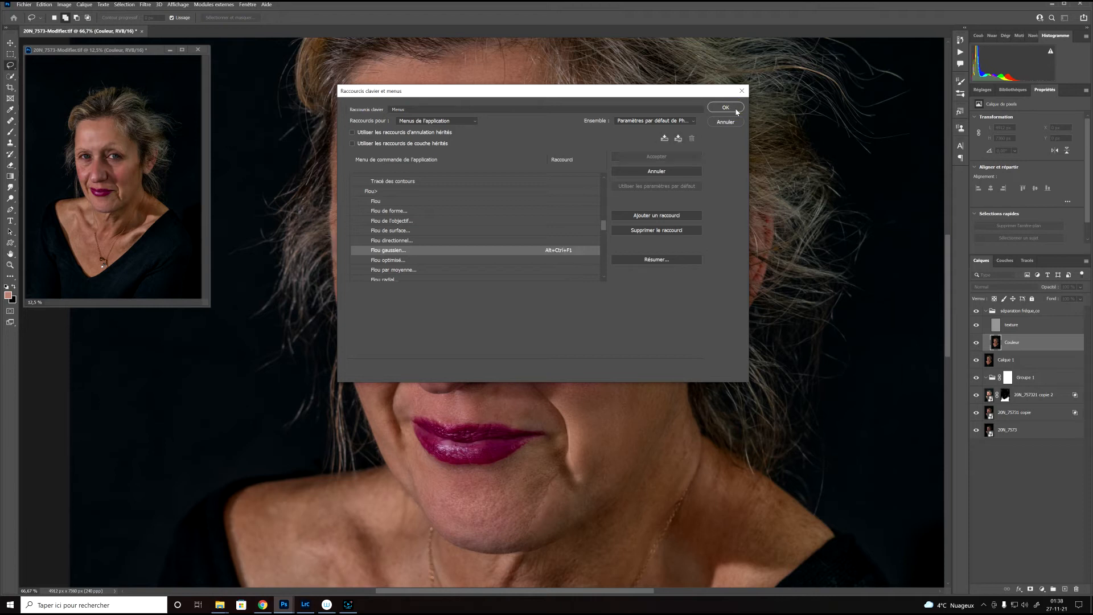
click(737, 112)
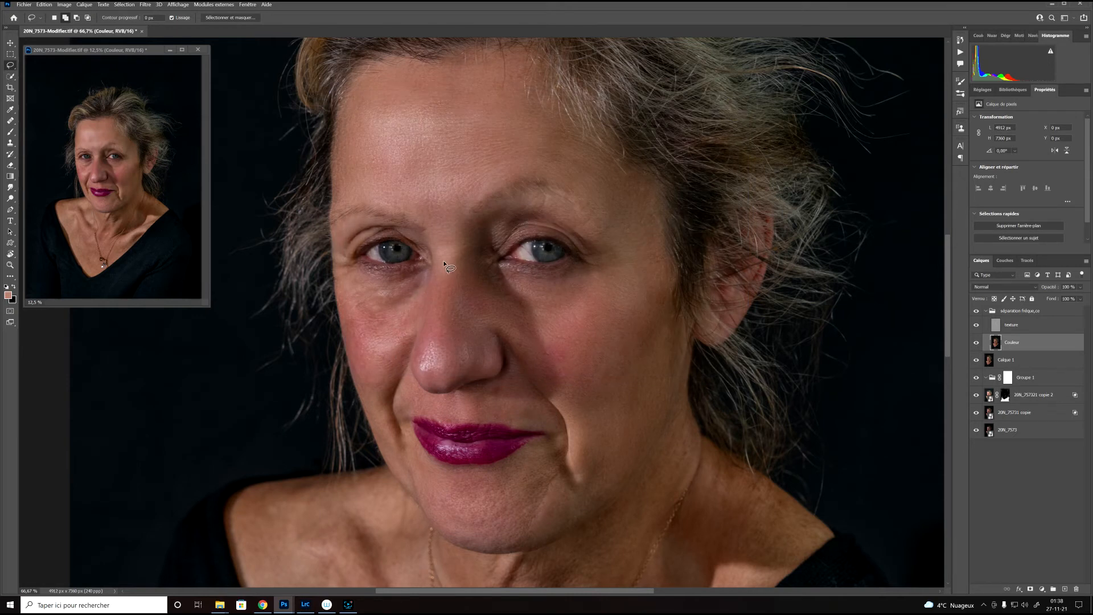
- Lasso the far cheek from under the eye to beside the nose, about 644 by 976 px, and apply a 9.4 px Gaussian Blur
mouse_move(442, 245)
mouse_down()
mouse_move(431, 267)
mouse_move(369, 281)
mouse_move(351, 245)
mouse_up()
mouse_move(337, 298)
mouse_down()
mouse_move(375, 421)
mouse_move(414, 400)
mouse_move(407, 366)
mouse_move(445, 306)
mouse_move(451, 240)
mouse_up()
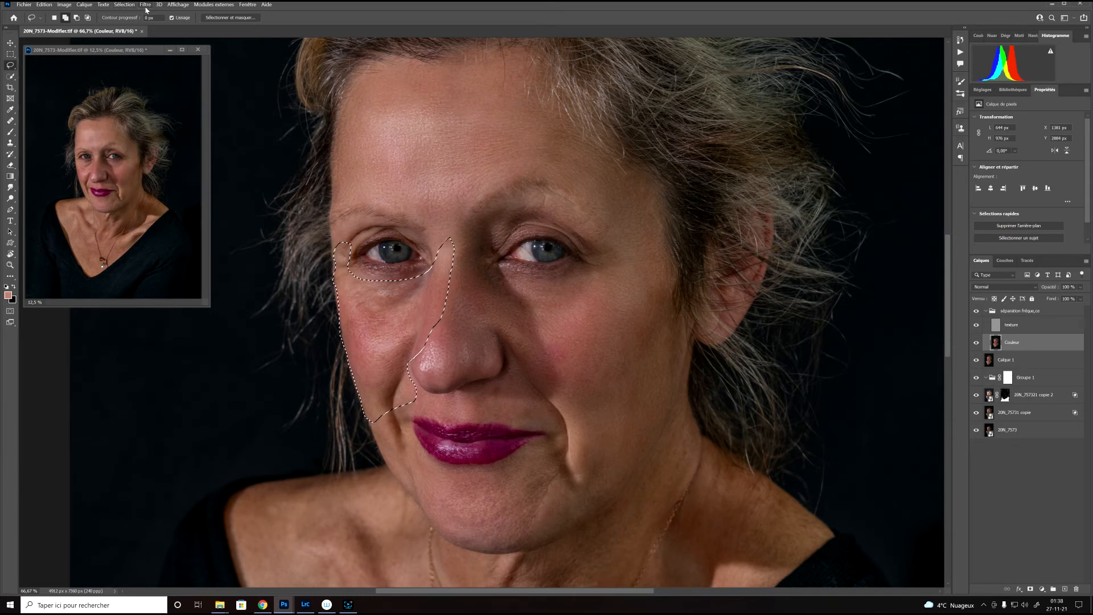
key(ctrl+alt+f)
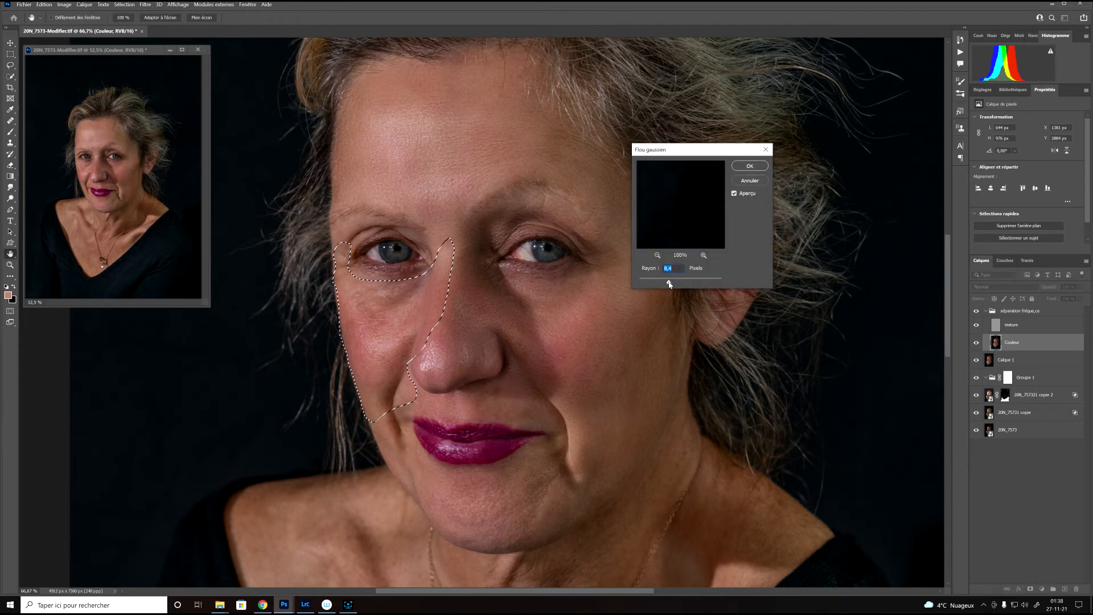
drag(669, 283, 673, 283)
click(749, 165)
key(ctrl+d)
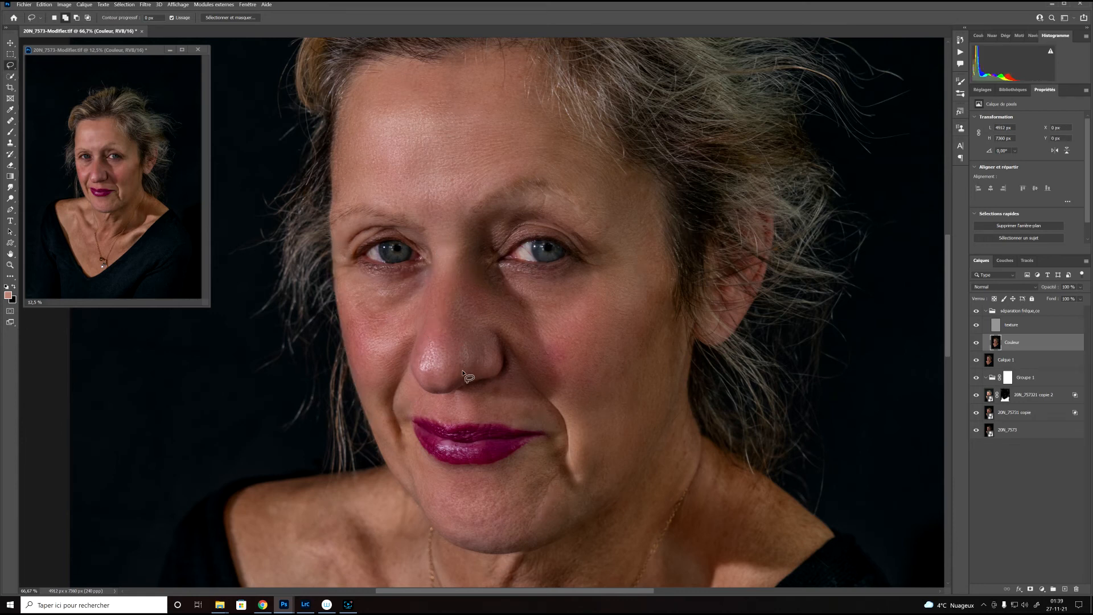
- Lasso the ear-side half of the chin and the fold beside the mouth corner, about 845 by 689 px
scroll(501, 371, down, 3)
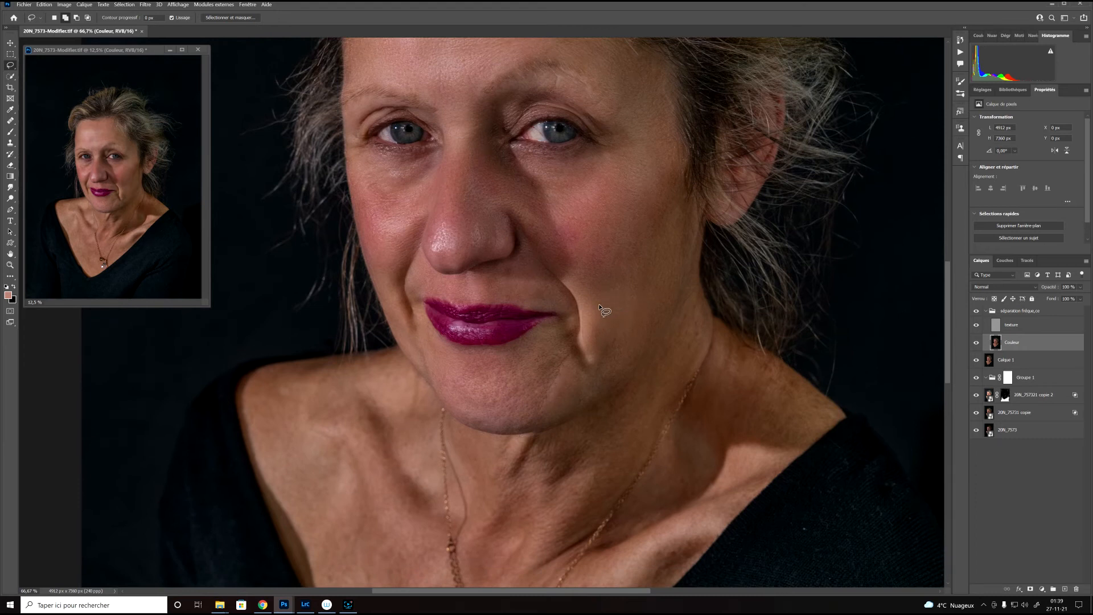
mouse_move(600, 302)
mouse_down()
mouse_move(623, 323)
mouse_move(624, 361)
mouse_move(604, 399)
mouse_move(549, 428)
mouse_move(499, 435)
mouse_move(467, 407)
mouse_up()
drag(502, 354, 602, 304)
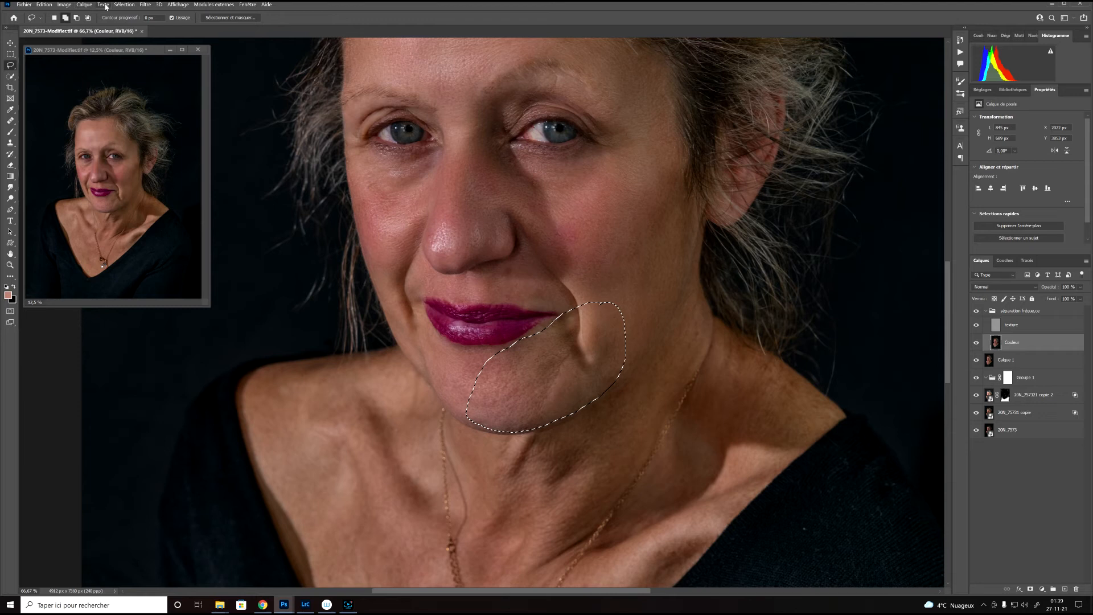
- Apply a 10 px Gaussian Blur to the selected chin area, deselect it and compare with the frequency separation group hidden and shown
click(145, 4)
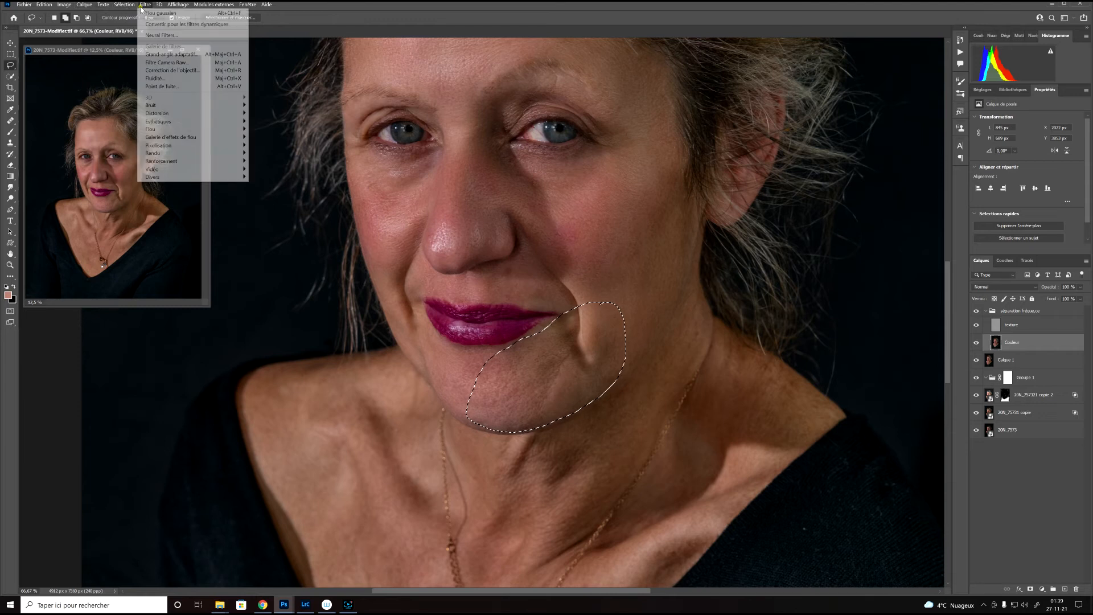
click(170, 129)
click(283, 170)
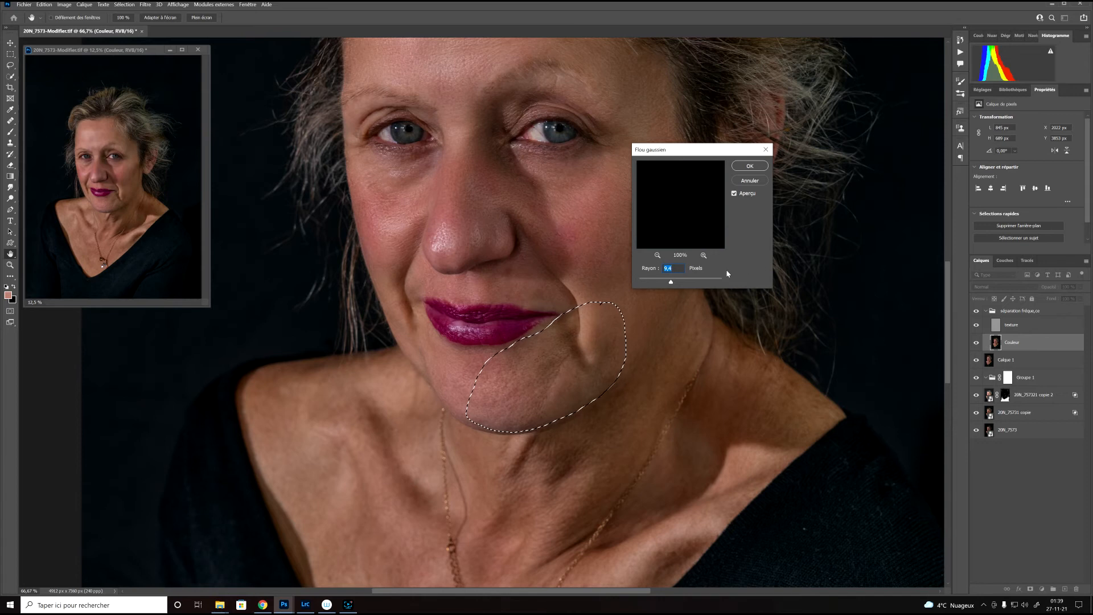
mouse_move(671, 282)
mouse_down()
mouse_move(683, 283)
mouse_move(673, 287)
mouse_up()
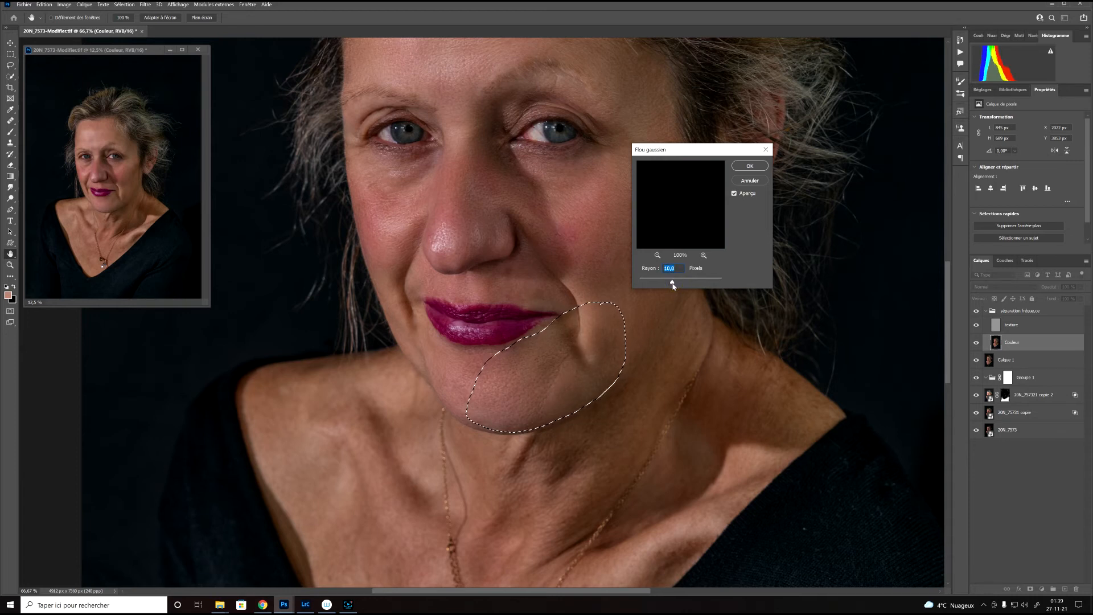
click(749, 166)
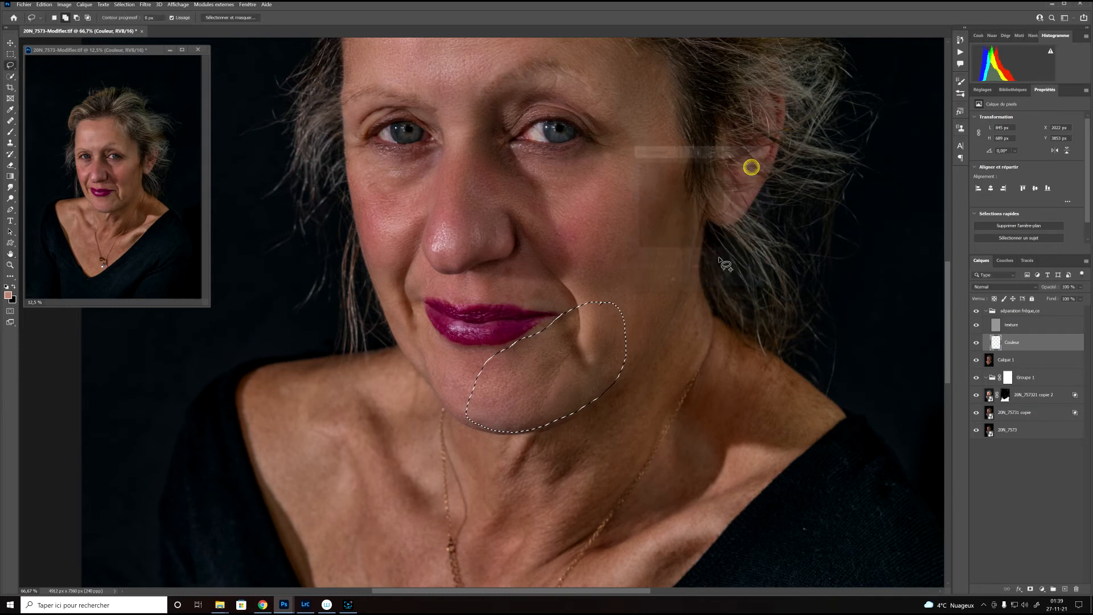
click(599, 286)
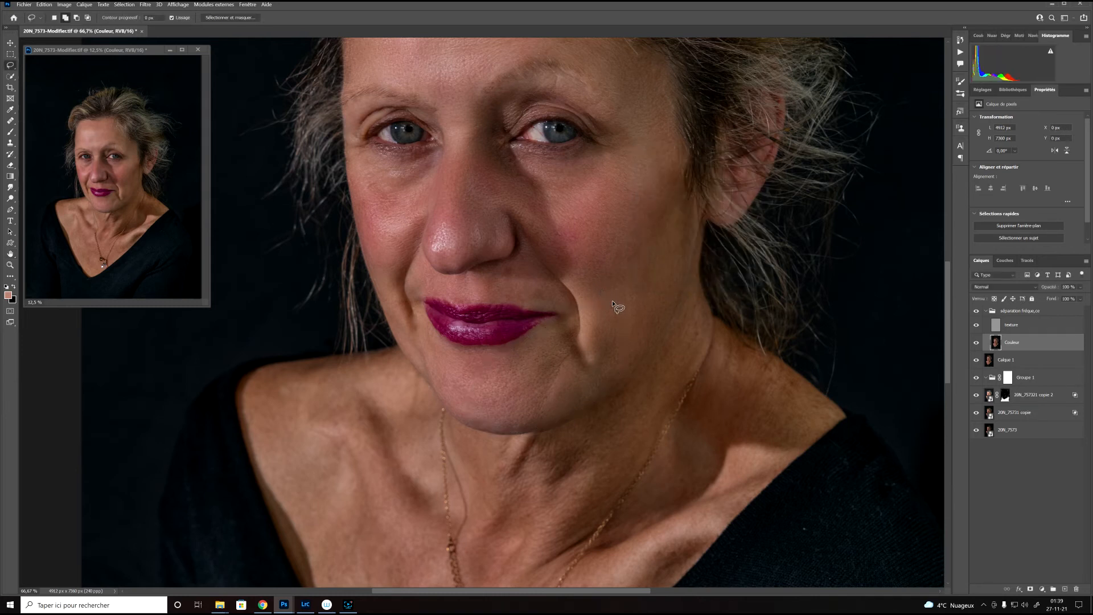
click(978, 312)
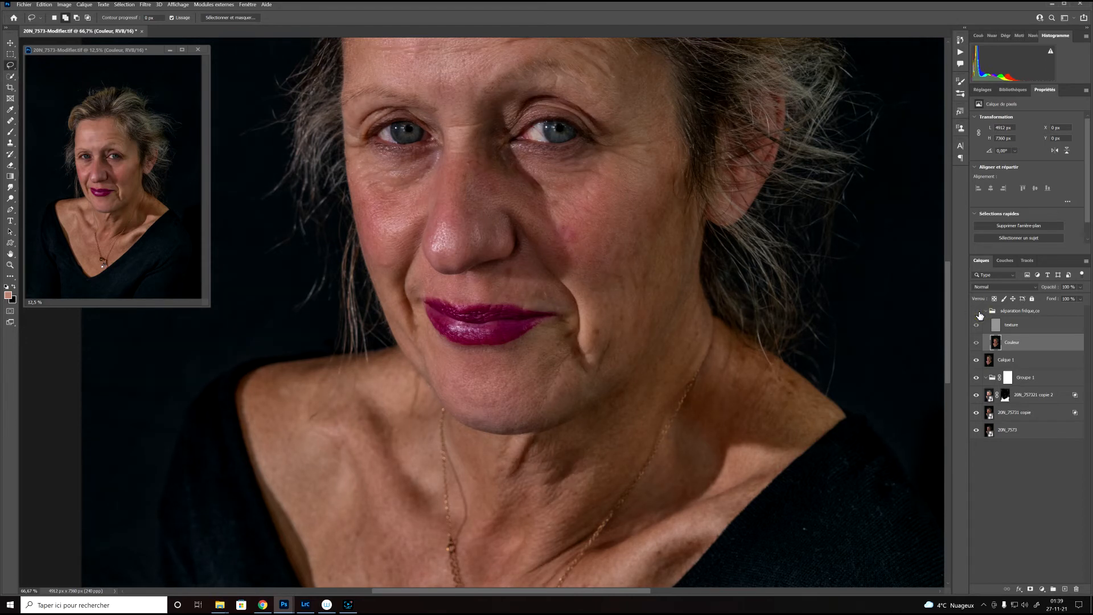
click(978, 311)
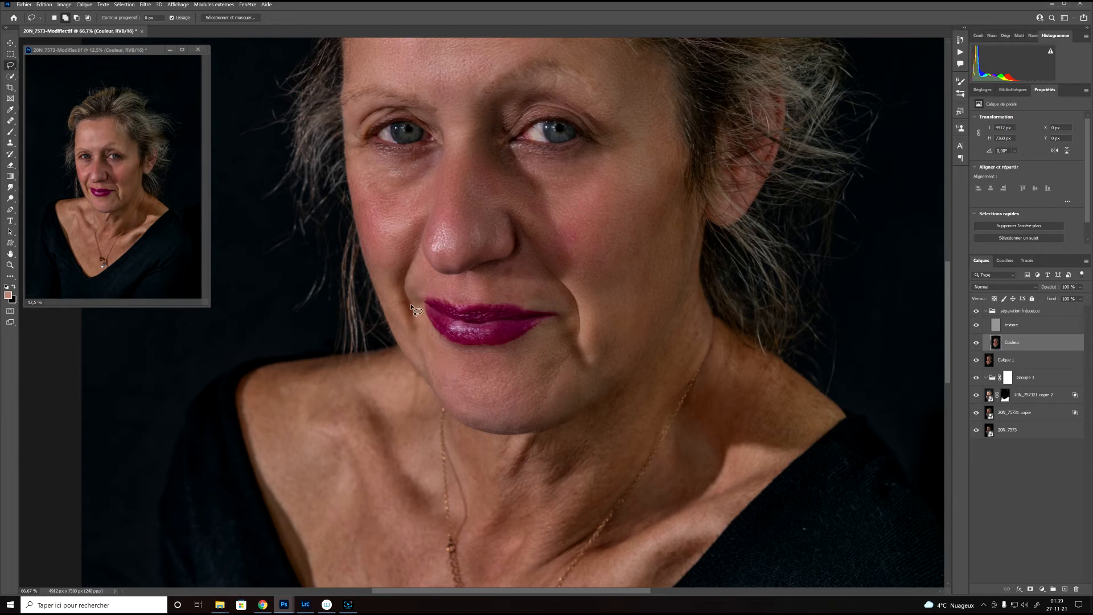
- Lasso the far side of the face from the lower cheek to the chin, about 642 by 958 px, and apply a 9.2 px Gaussian Blur
mouse_move(421, 285)
mouse_down()
mouse_move(440, 361)
mouse_move(473, 369)
mouse_move(487, 390)
mouse_move(481, 411)
mouse_move(462, 416)
mouse_move(416, 370)
mouse_move(378, 237)
mouse_up()
drag(422, 287, 422, 285)
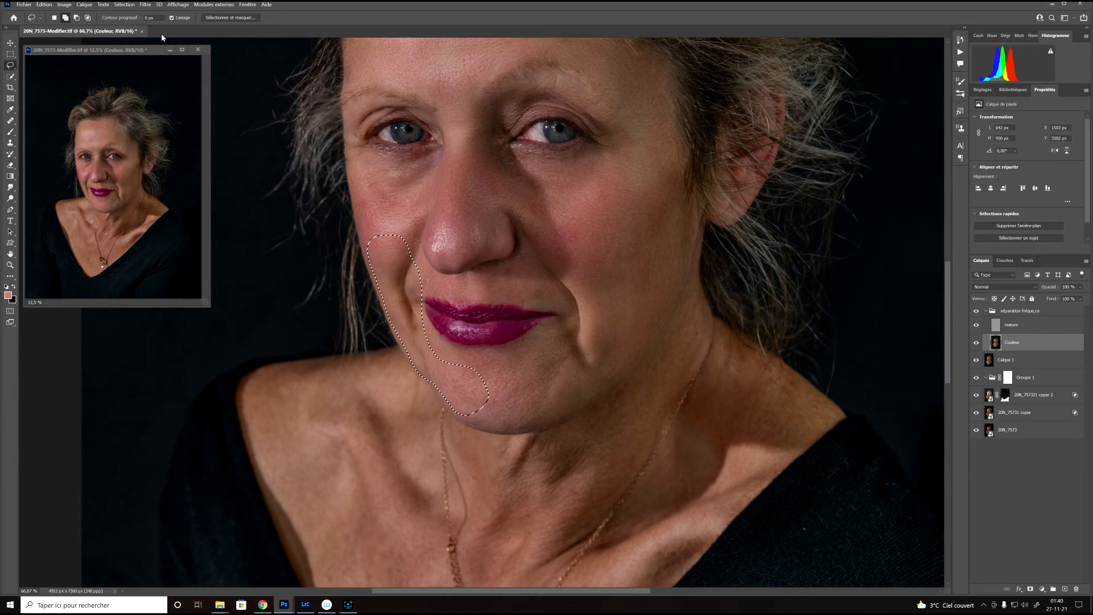
key(ctrl+alt+f)
key(alt+F1)
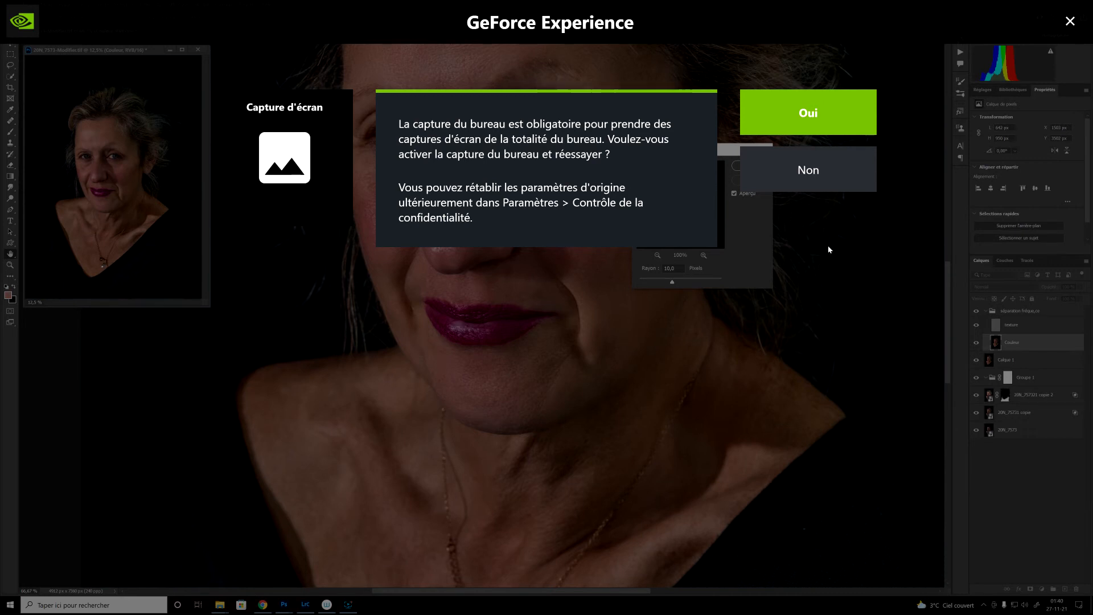
click(831, 180)
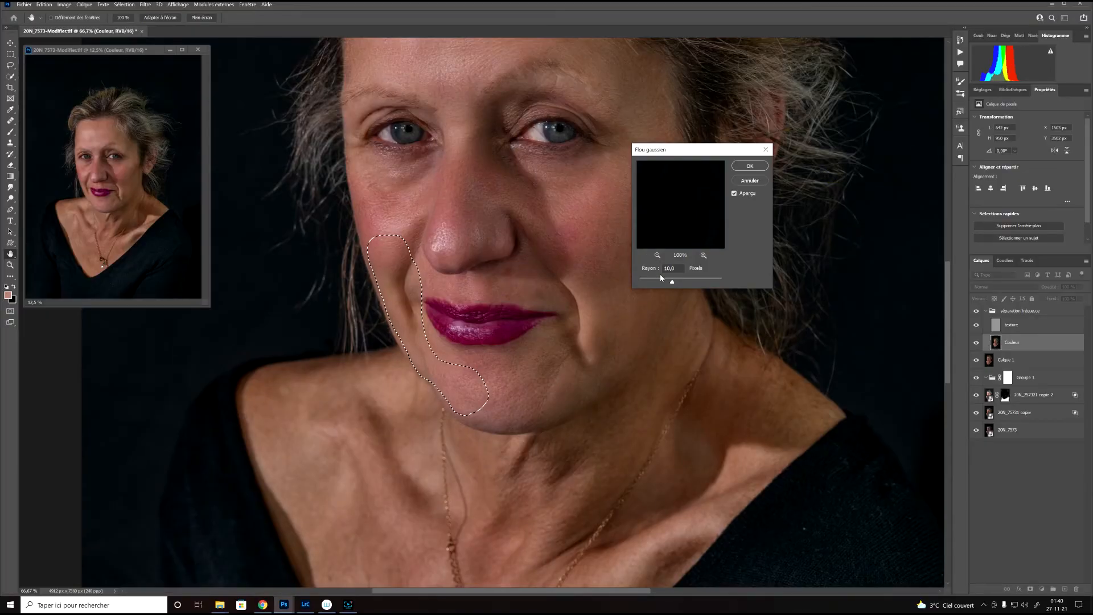
drag(672, 281, 680, 282)
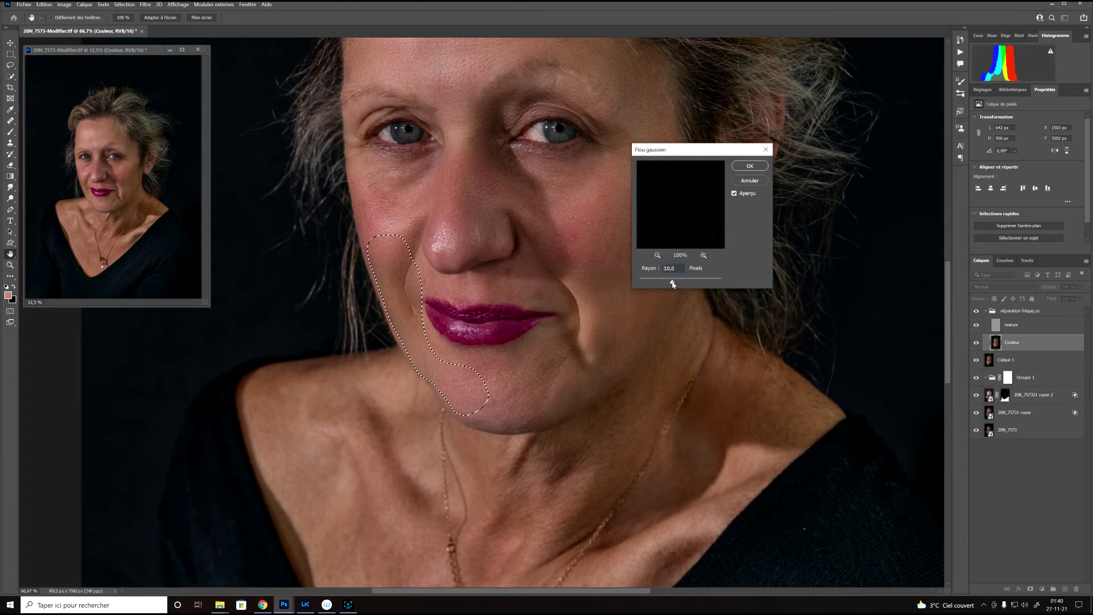
drag(672, 283, 671, 283)
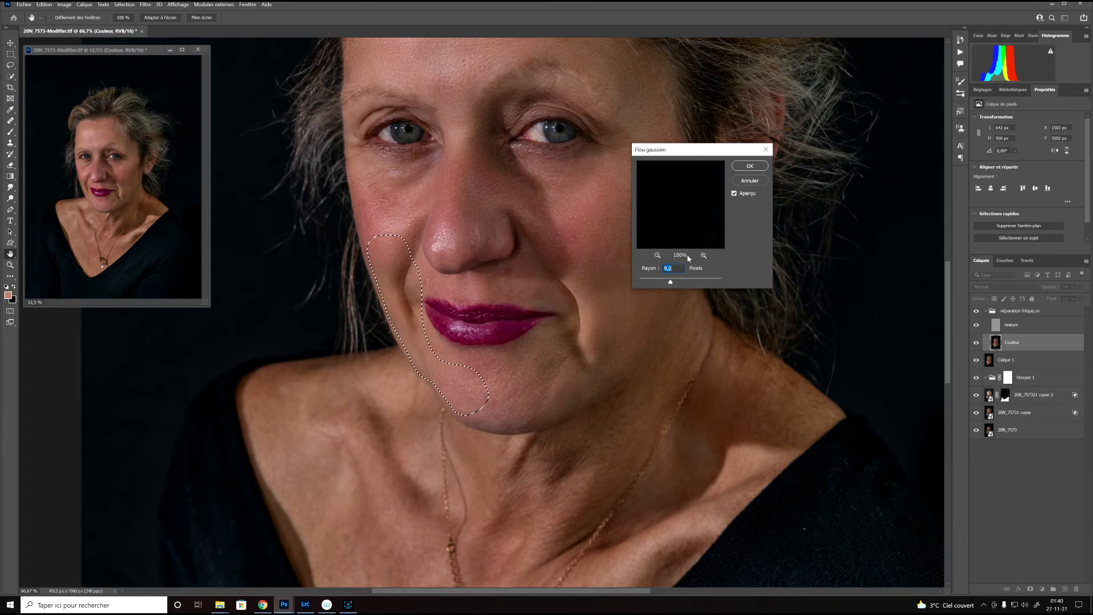
key(Return)
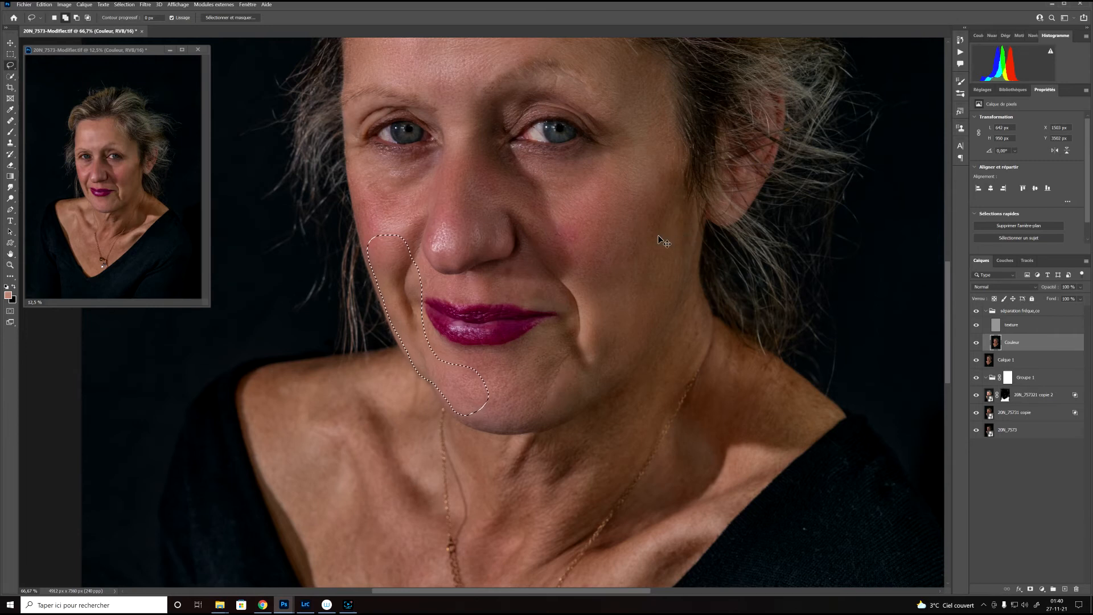
key(ctrl+d)
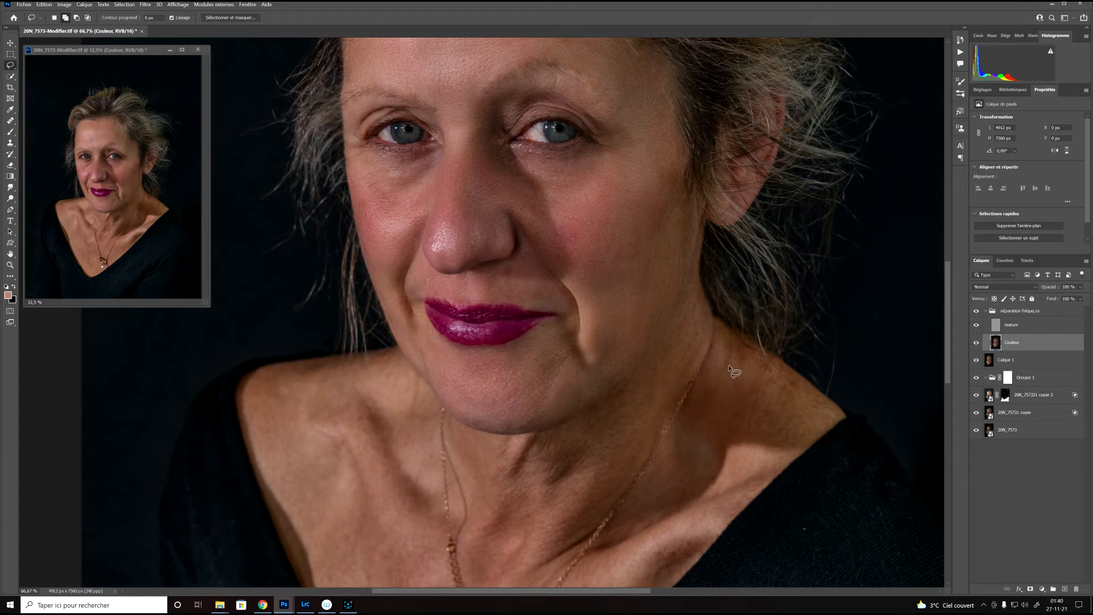
- Lasso the shaded strip from the ear-side jawline down the neck, about 971 by 1463 px
drag(682, 252, 693, 283)
mouse_move(708, 328)
mouse_down()
mouse_move(644, 456)
mouse_move(592, 509)
mouse_move(556, 521)
mouse_up()
mouse_move(544, 440)
mouse_down()
mouse_move(619, 348)
mouse_move(671, 251)
mouse_up()
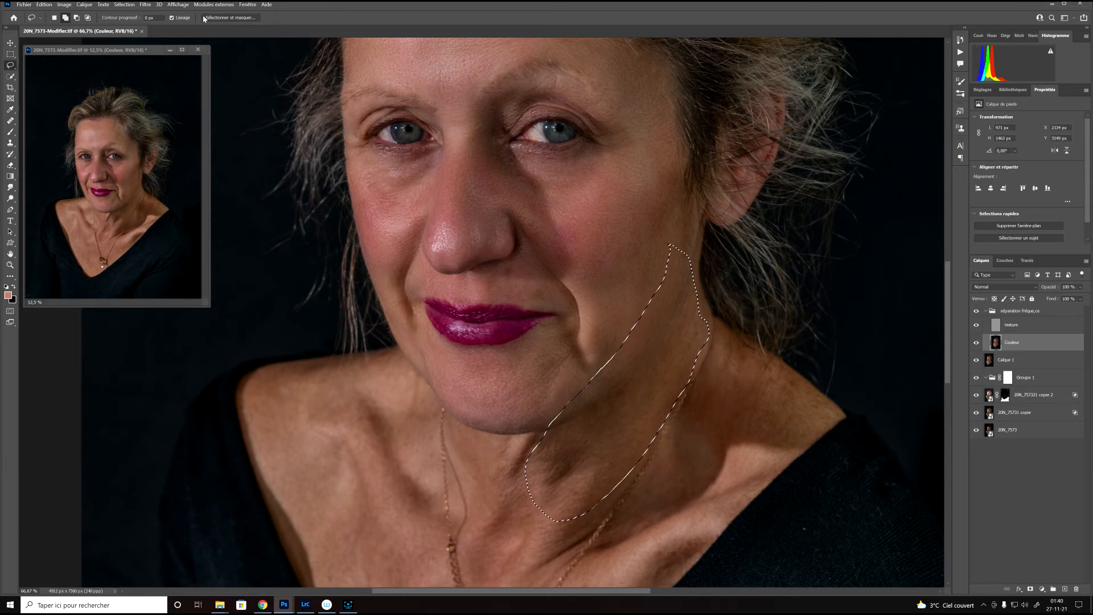
- Apply a 12.5 px Gaussian Blur to the selected jaw and neck area and deselect it
click(147, 7)
click(320, 12)
key(alt+F1)
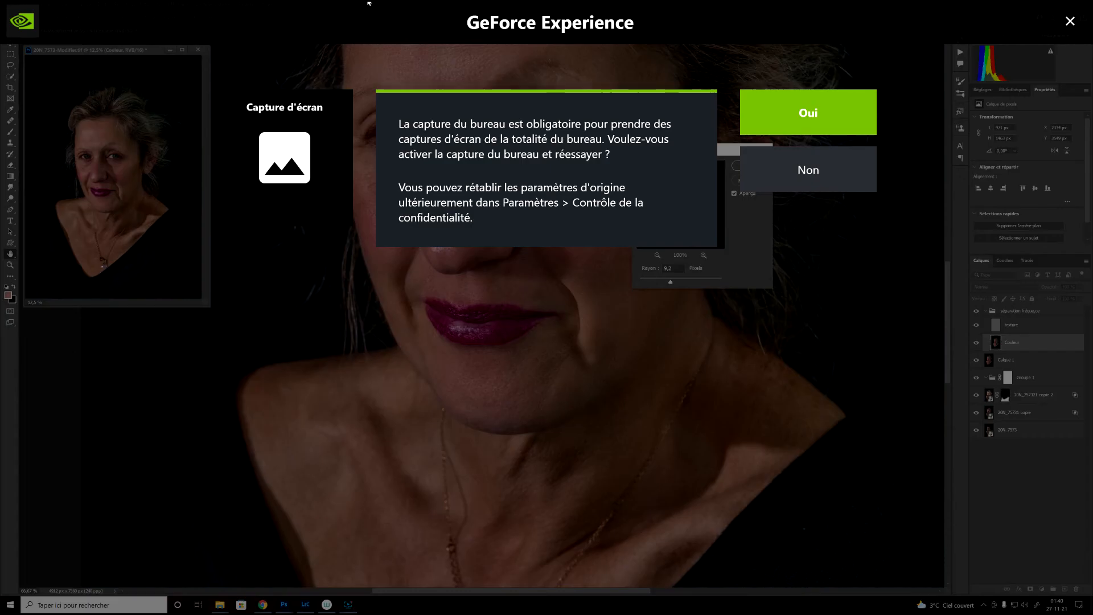
click(808, 164)
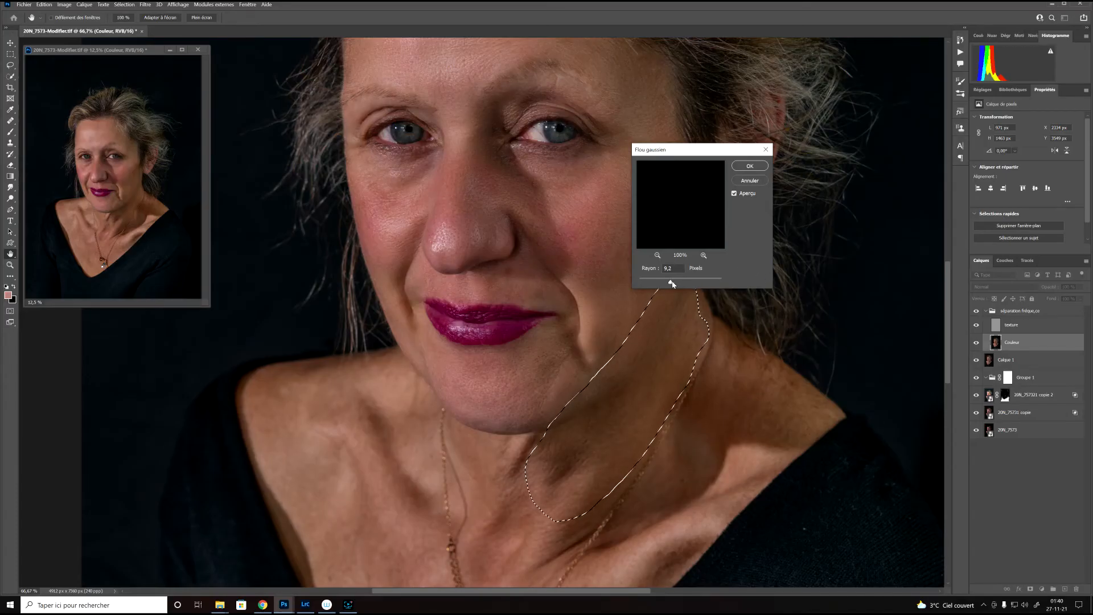
drag(671, 282, 674, 282)
click(750, 166)
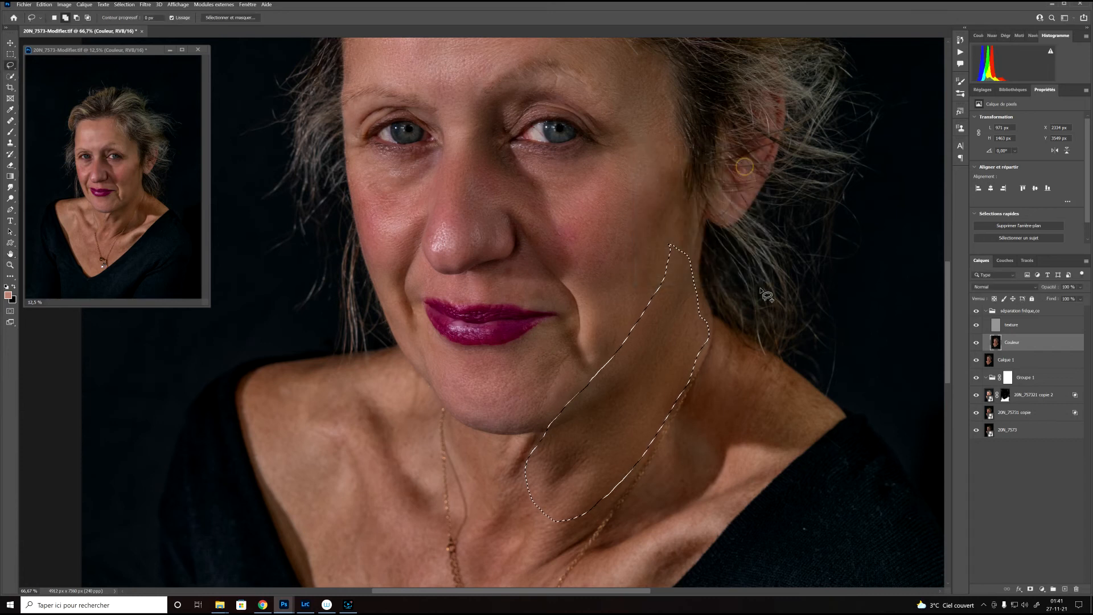
key(ctrl+d)
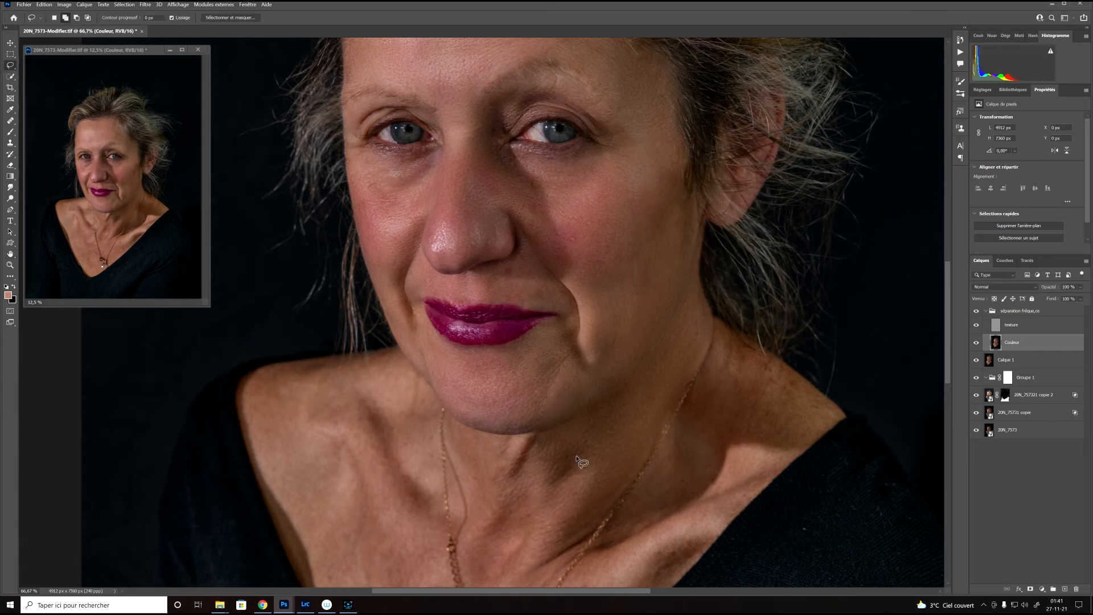
- Open the keyboard shortcut settings for the application menus and clear the shortcut assigned to the Flou gaussien filter
drag(560, 439, 569, 321)
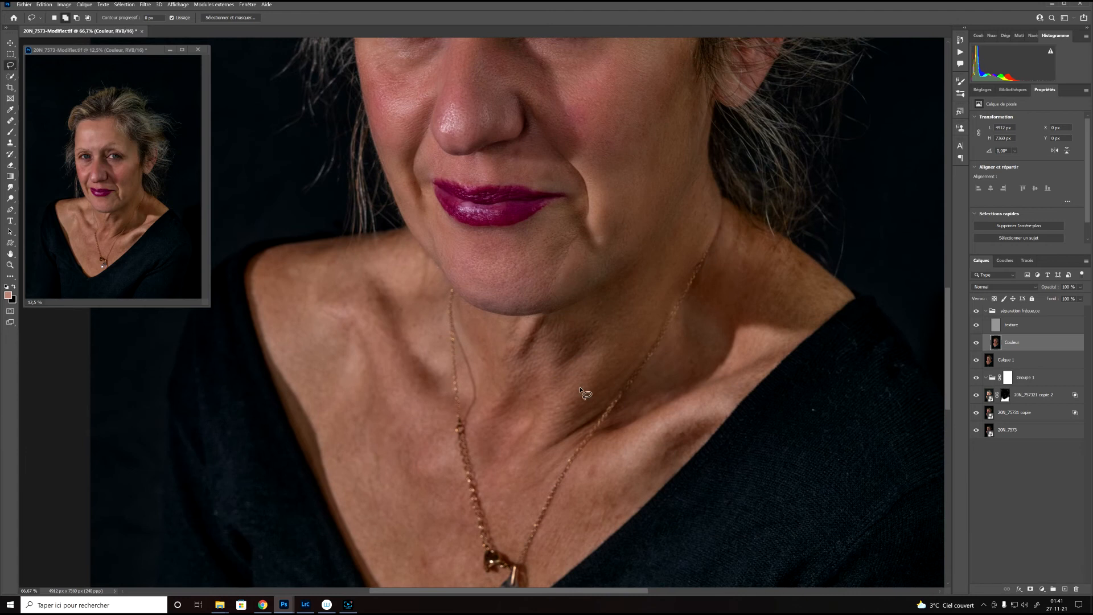
click(44, 6)
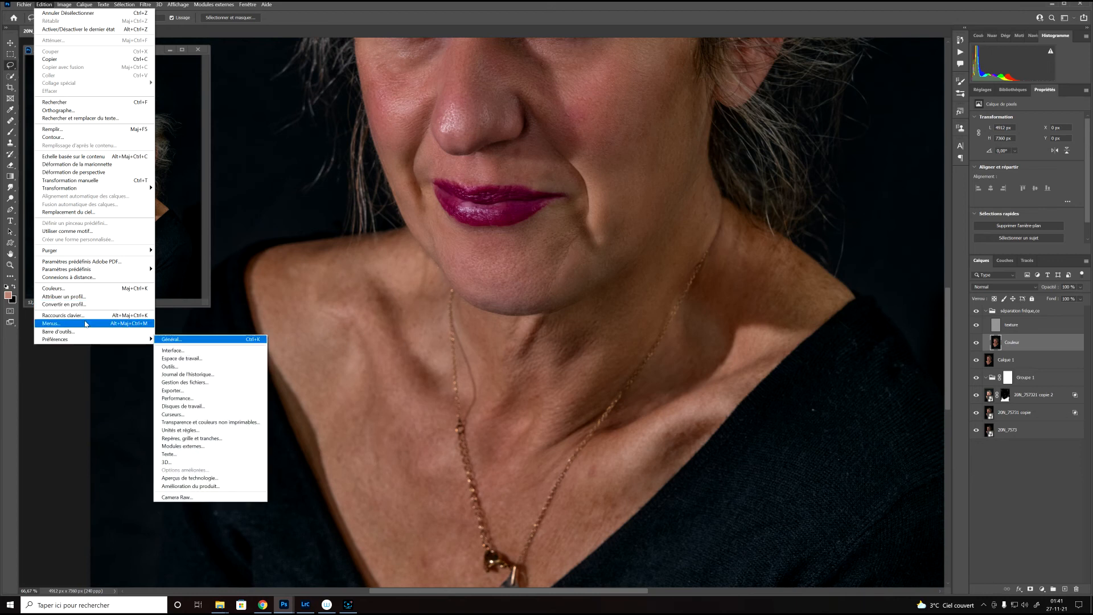
click(84, 316)
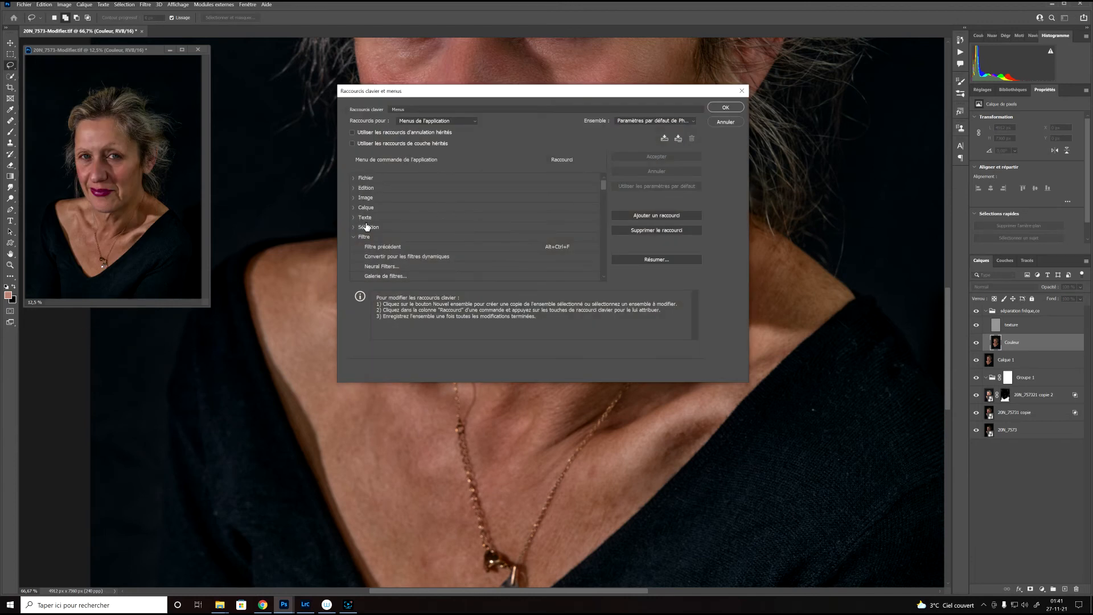
drag(605, 186, 607, 225)
click(585, 233)
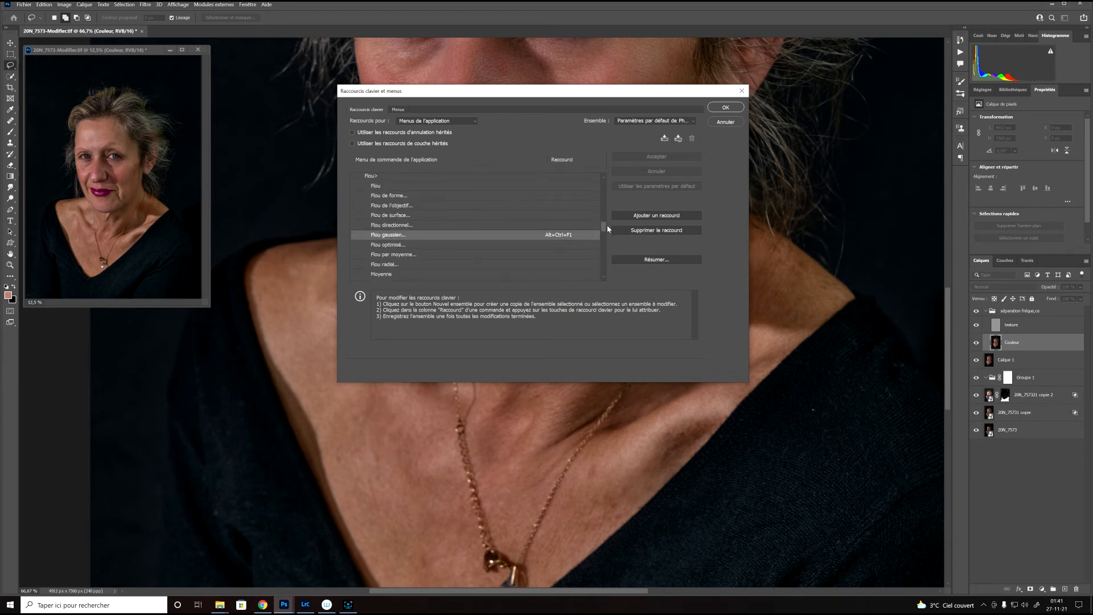
click(576, 235)
key(BackSpace)
click(569, 234)
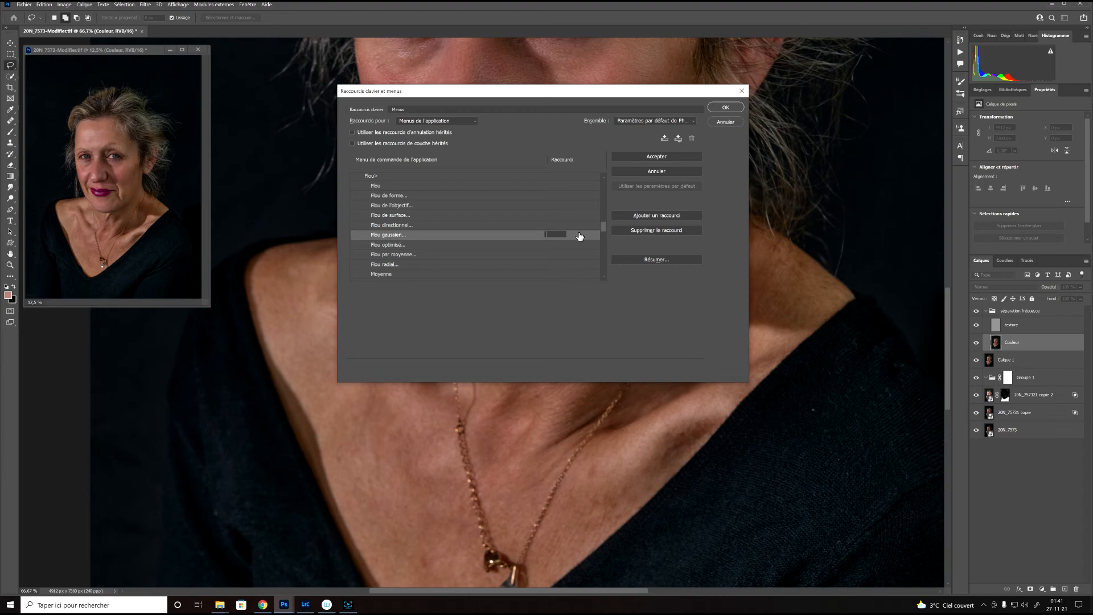
- Try to assign Alt+F1 and Ctrl+F1 as the shortcut for the Flou gaussien filter
key(alt+F1)
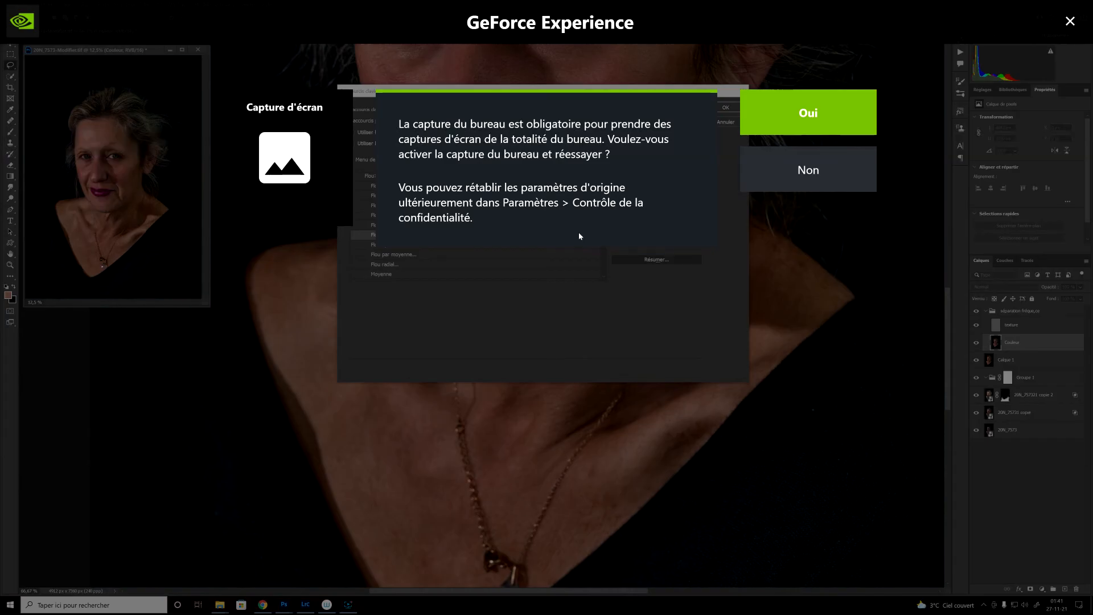
click(802, 183)
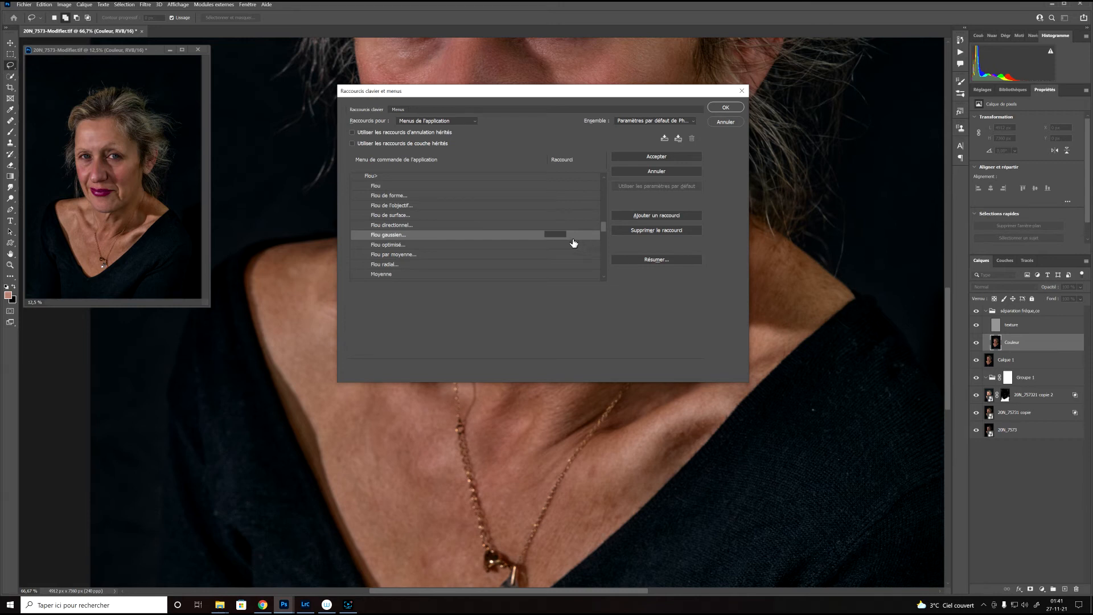
key(ctrl+F1)
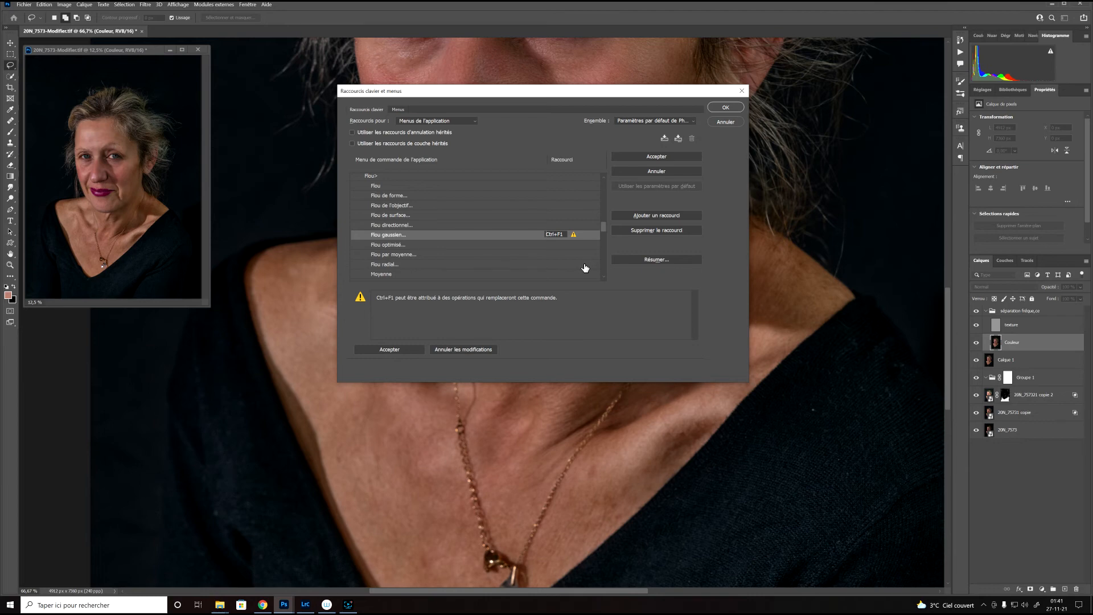
key(alt+F1)
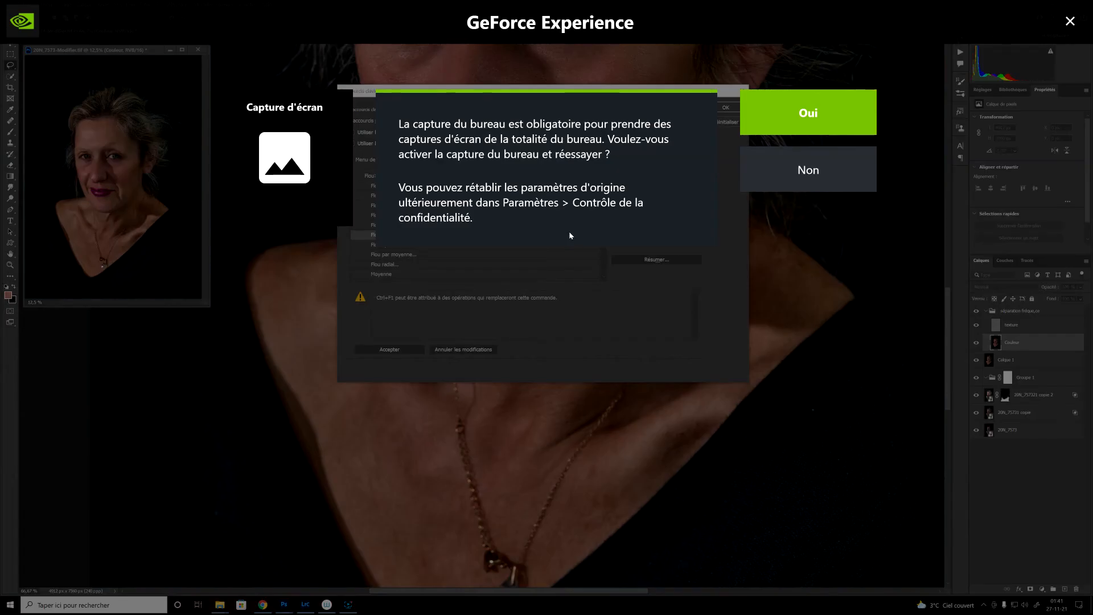
click(832, 169)
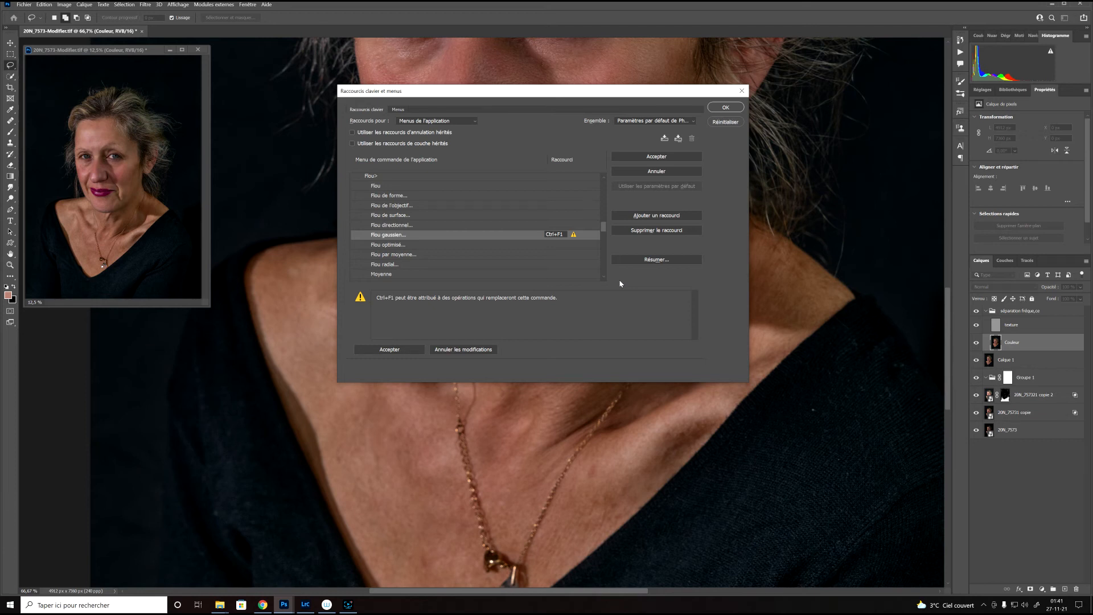
- Assign Alt+Ctrl+F12 to the Flou gaussien filter and save the shortcut settings
key(ctrl+alt+F4)
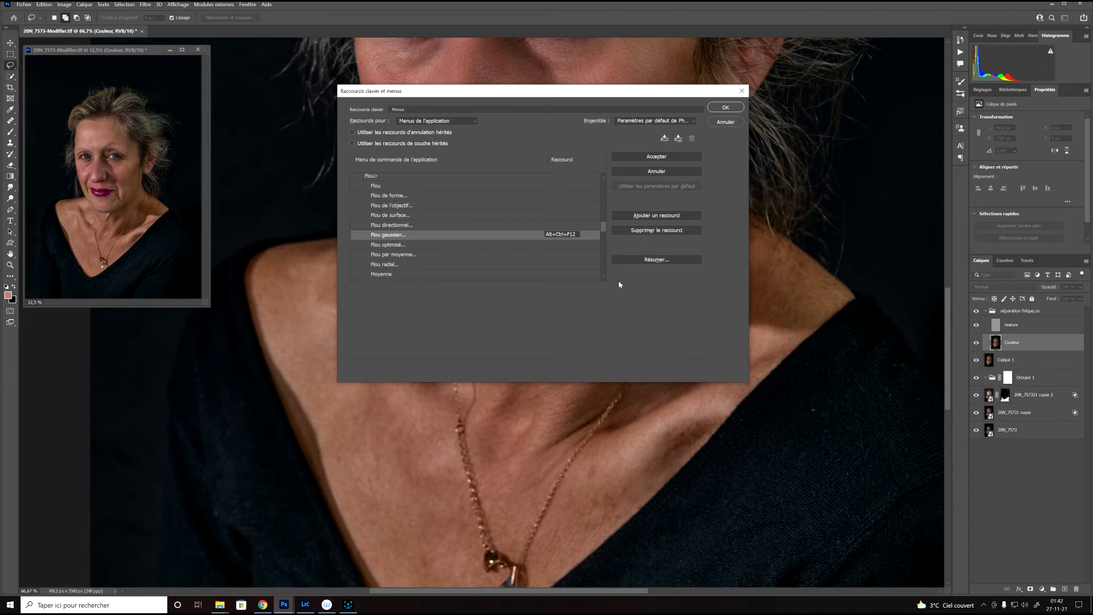
click(725, 107)
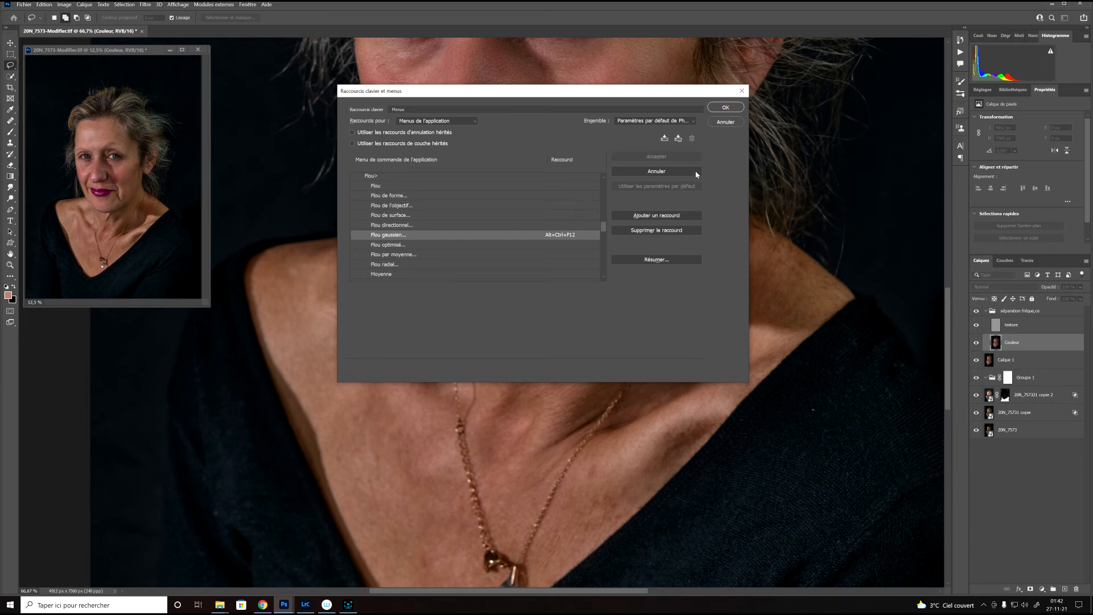
click(725, 107)
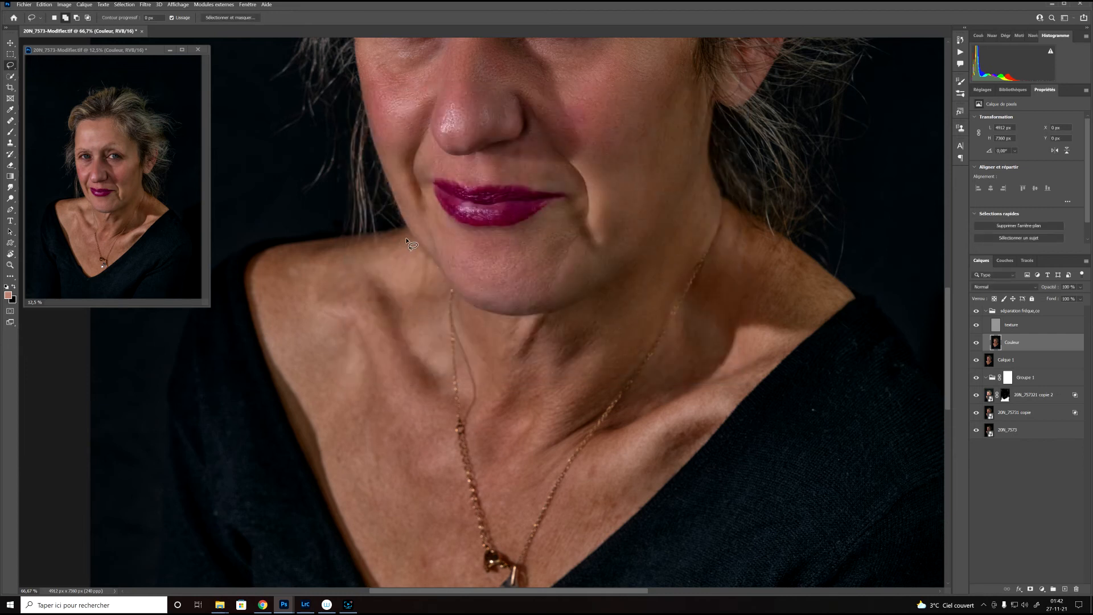
- Lasso the far shoulder and upper chest between the neckline and the necklace, about 1162 by 1871 px
drag(391, 238, 286, 250)
drag(275, 368, 333, 484)
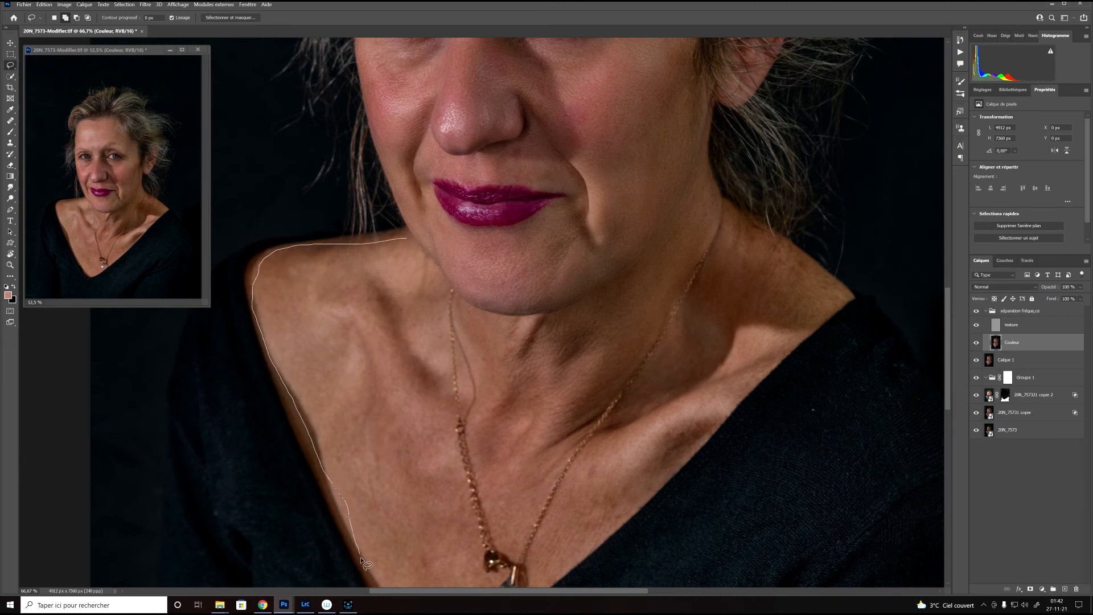
drag(382, 583, 421, 591)
drag(472, 524, 450, 407)
drag(406, 239, 405, 240)
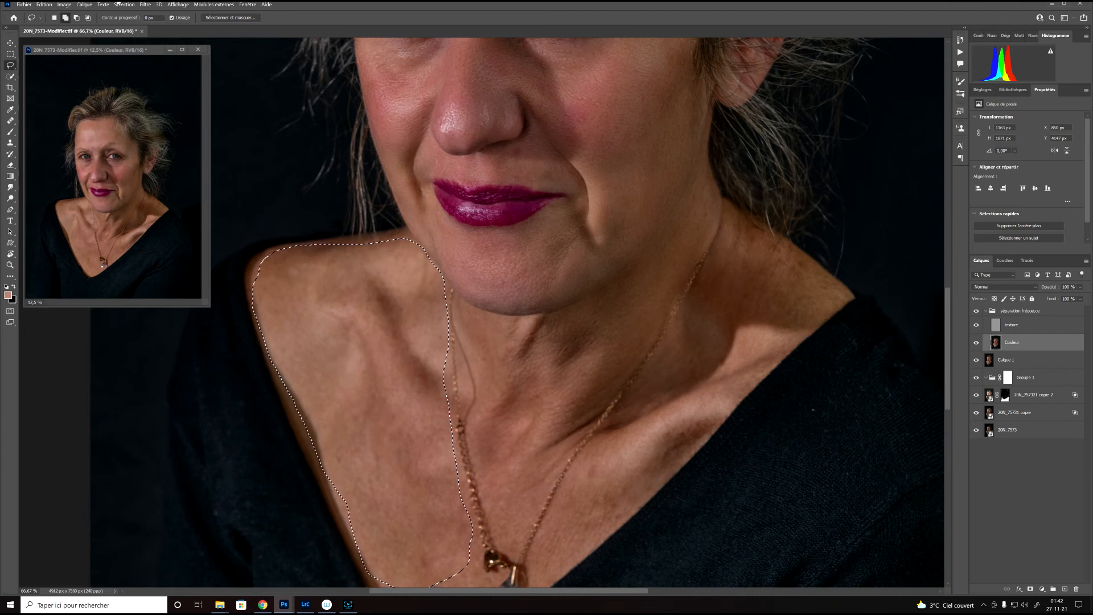
- Apply a Gaussian Blur of about 12.5 px to the selected shoulder and chest area and deselect it
key(ctrl+alt+f)
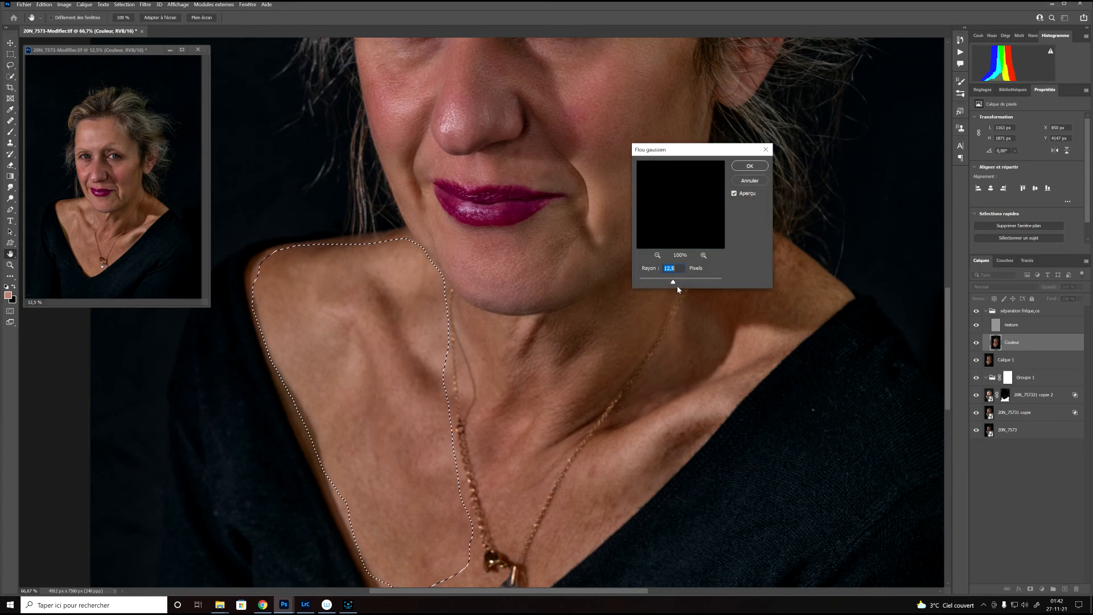
drag(674, 285, 673, 281)
click(750, 166)
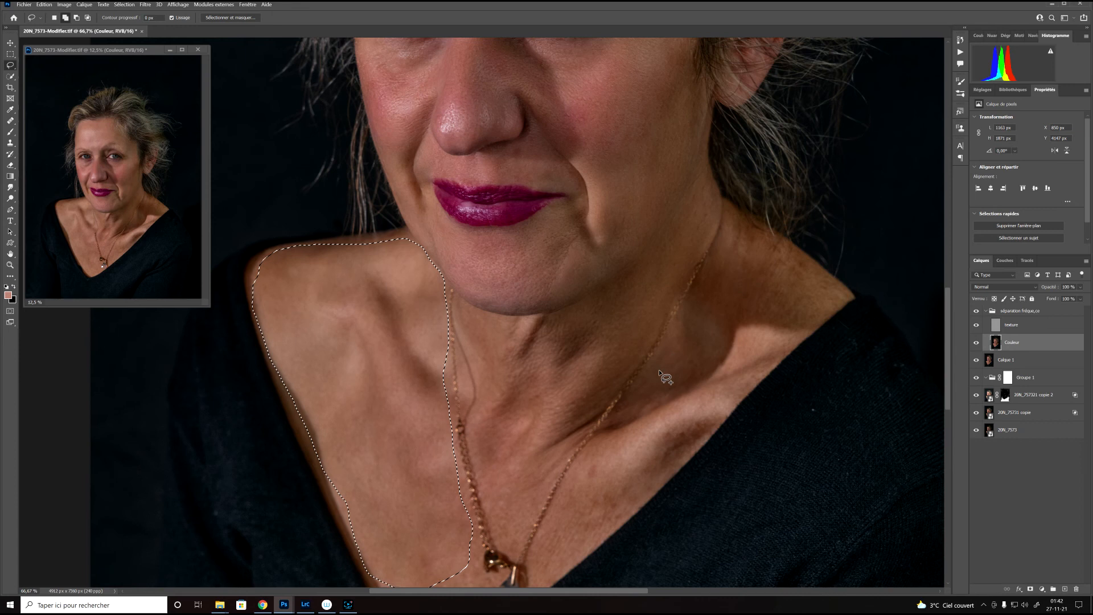
key(ctrl+d)
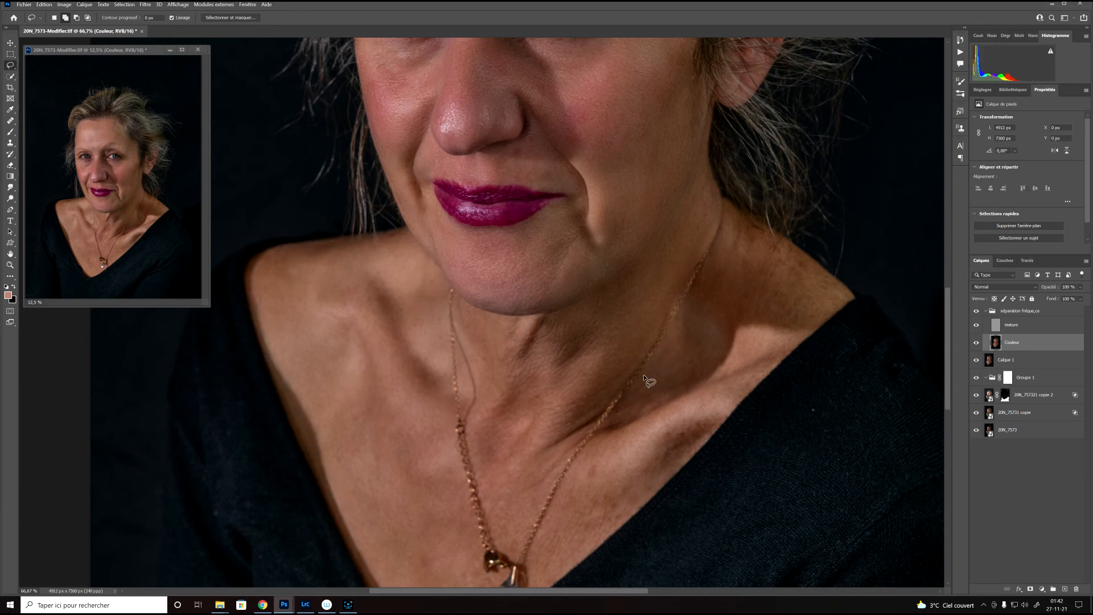
- Lasso the throat from under the chin down to the pendant, inside the necklace, about 807 by 1316 px
drag(464, 334, 461, 380)
mouse_move(521, 538)
mouse_down()
mouse_move(606, 405)
mouse_move(612, 328)
mouse_move(592, 312)
mouse_move(559, 315)
mouse_up()
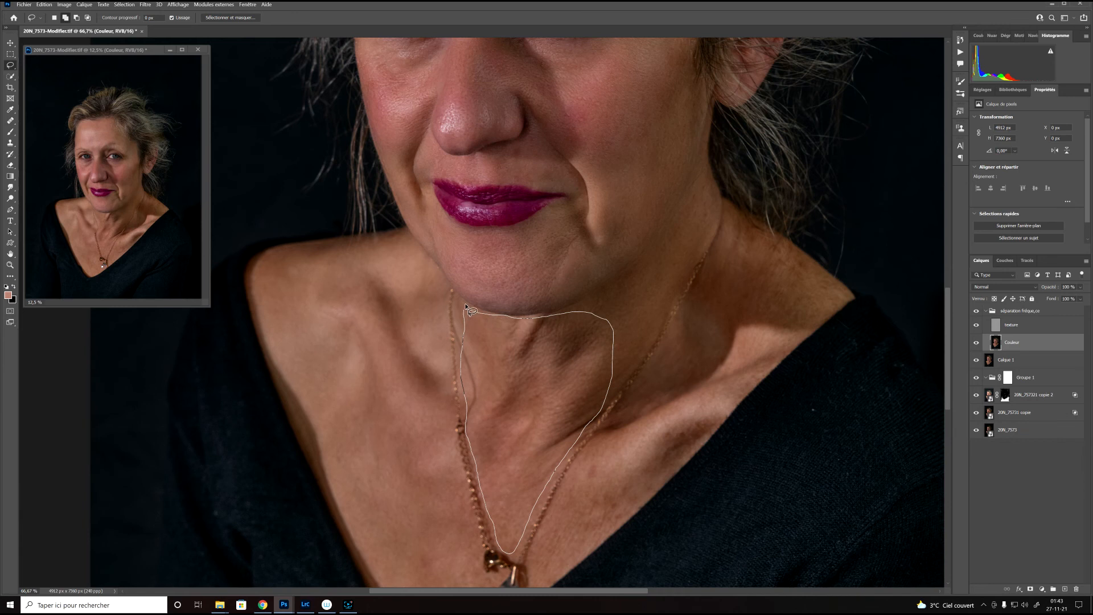
drag(466, 316, 464, 311)
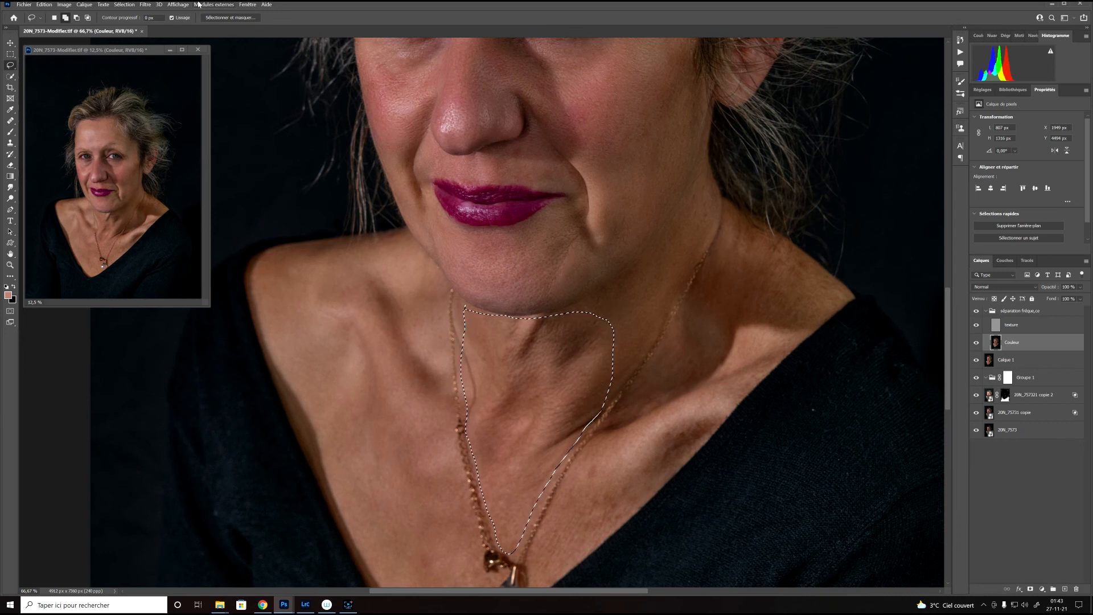
- Apply a 23.5 px Gaussian Blur to the selected throat area and deselect it
key(ctrl+alt+f)
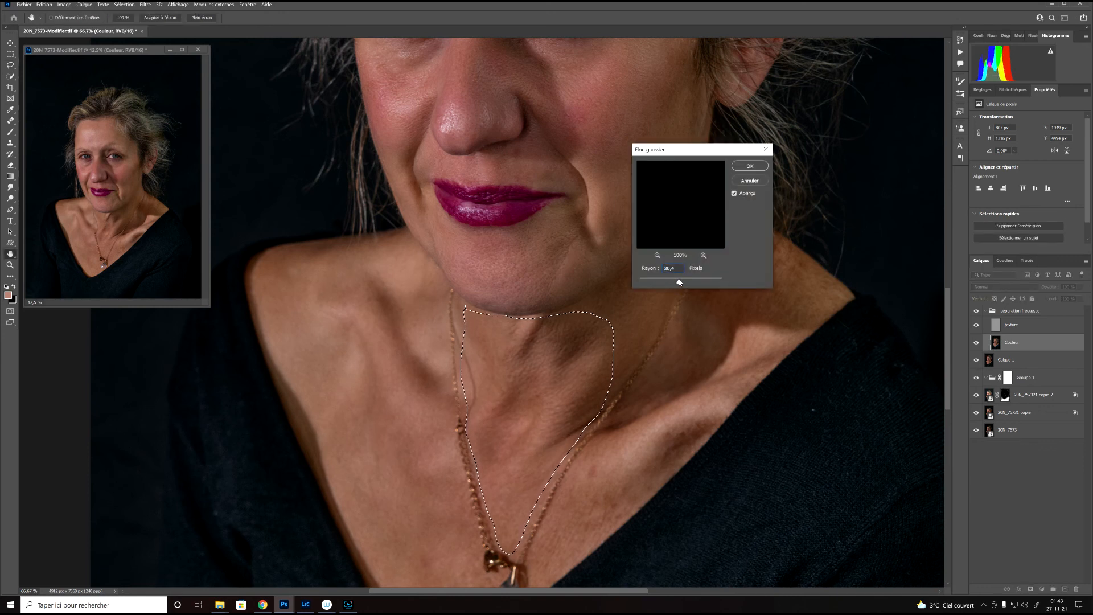
drag(679, 281, 677, 282)
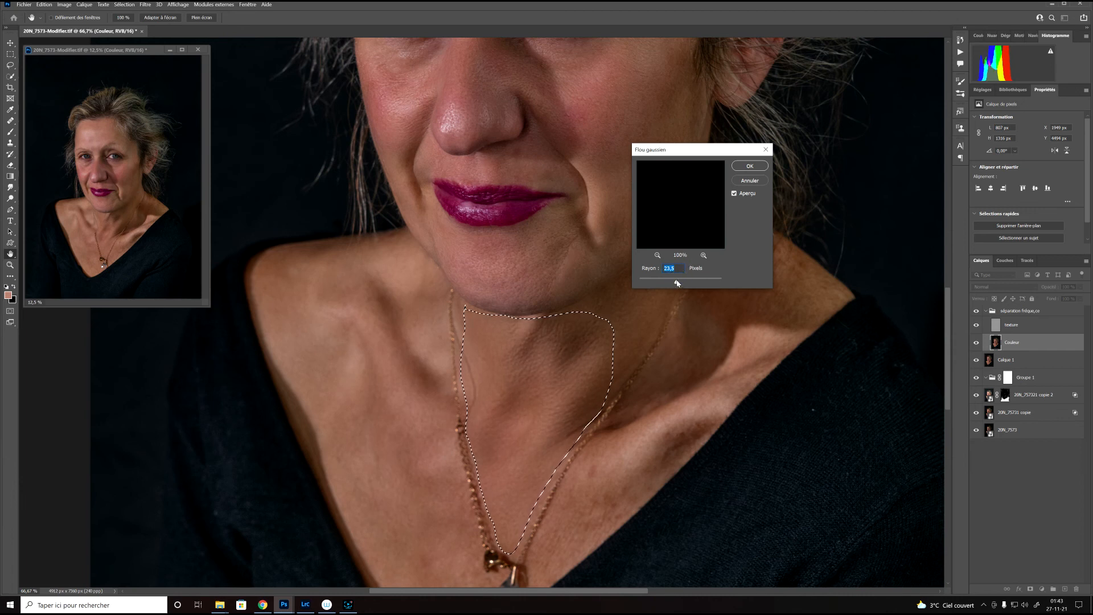
click(748, 165)
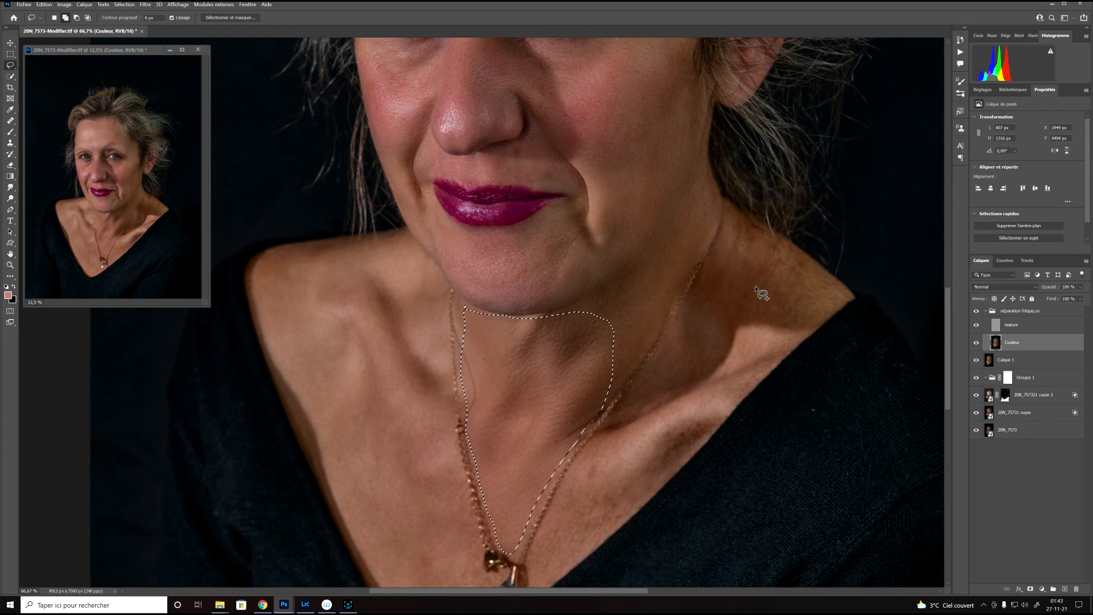
key(ctrl+d)
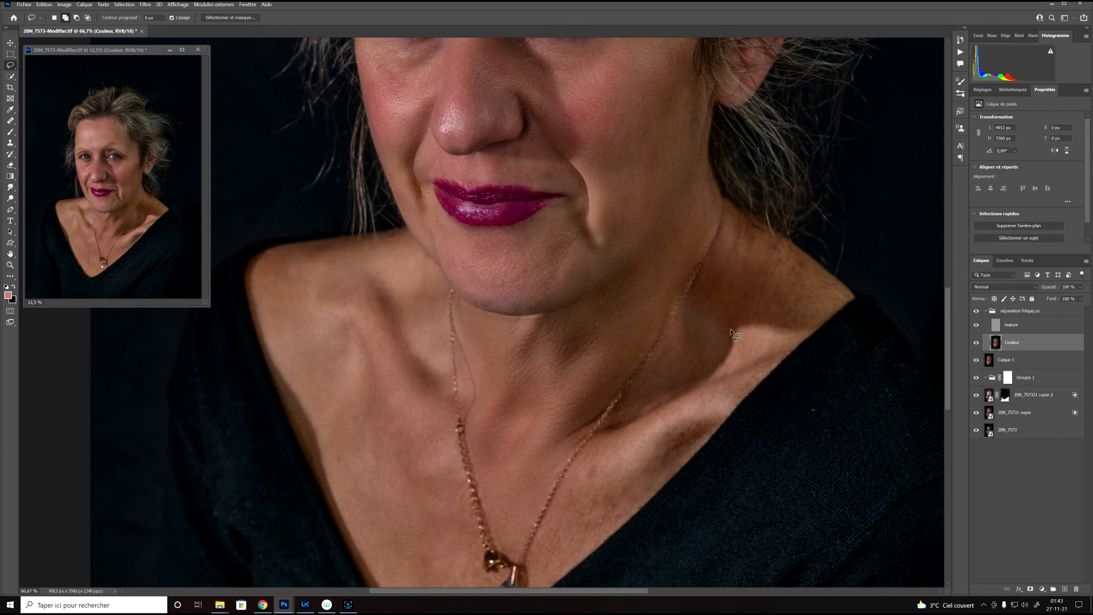
- Lasso the ear-side shoulder and collarbone between the necklace and the neckline, about 1672 by 1889 px
mouse_move(704, 304)
mouse_down()
mouse_move(582, 461)
mouse_move(534, 552)
mouse_move(593, 542)
mouse_move(626, 521)
mouse_move(794, 340)
mouse_move(840, 310)
mouse_up()
mouse_move(793, 252)
mouse_down()
mouse_move(774, 251)
mouse_move(759, 229)
mouse_move(720, 249)
mouse_up()
drag(708, 296, 704, 313)
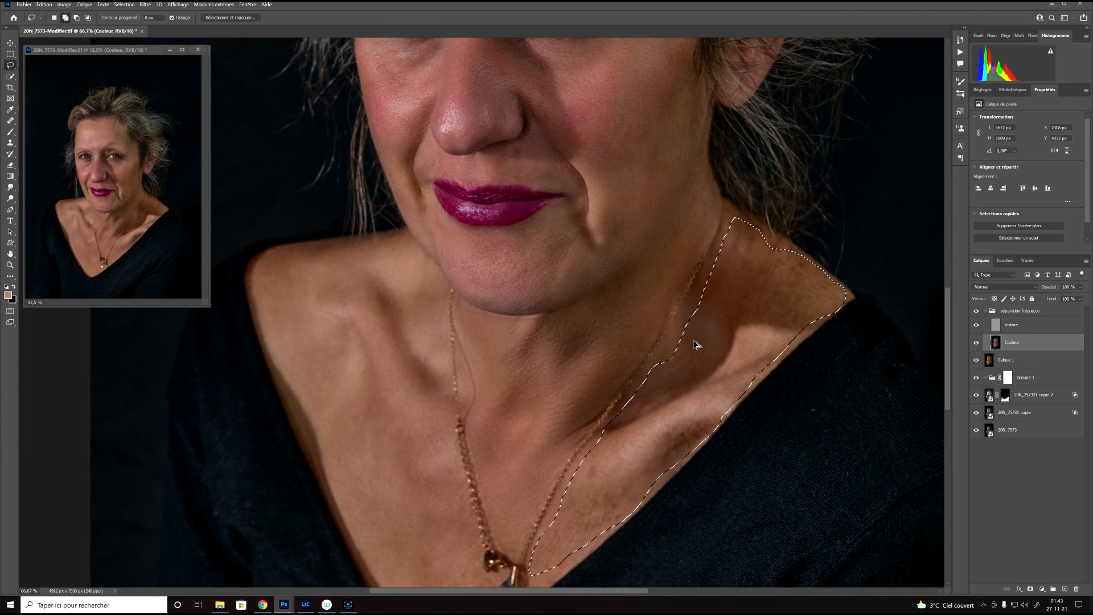
- Apply a 9 px Gaussian Blur to the selected shoulder and collarbone area and deselect it
key(ctrl+alt+f)
drag(676, 281, 670, 283)
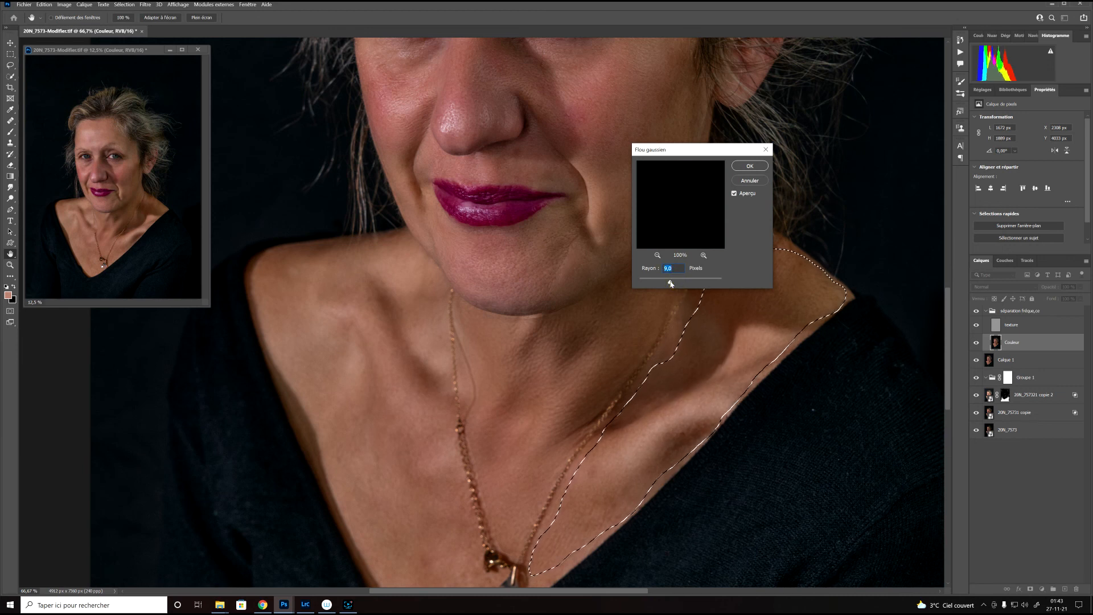
click(750, 167)
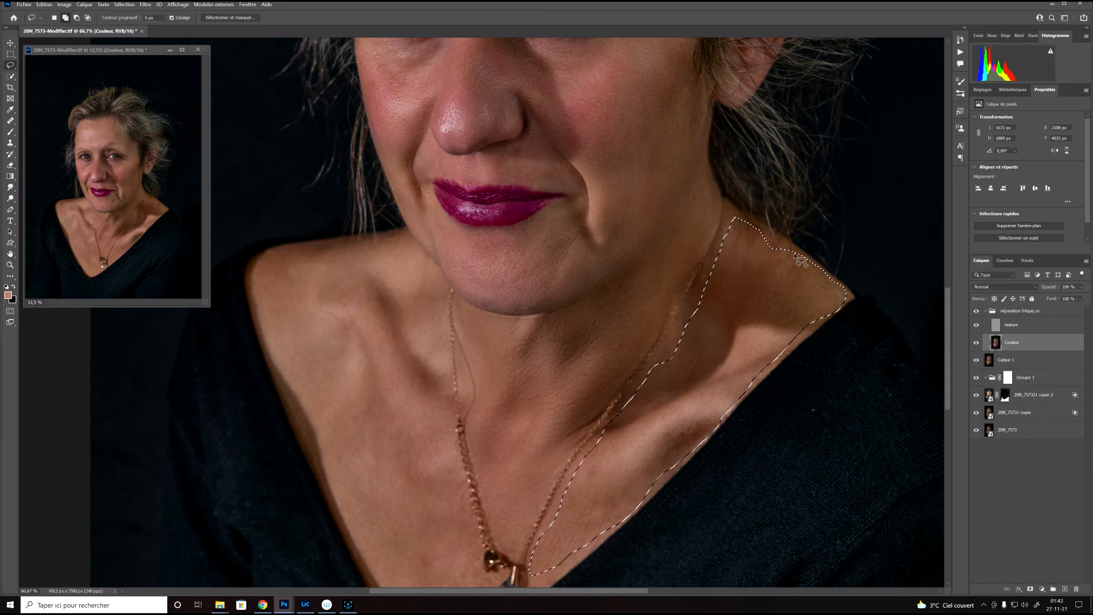
drag(561, 445, 580, 258)
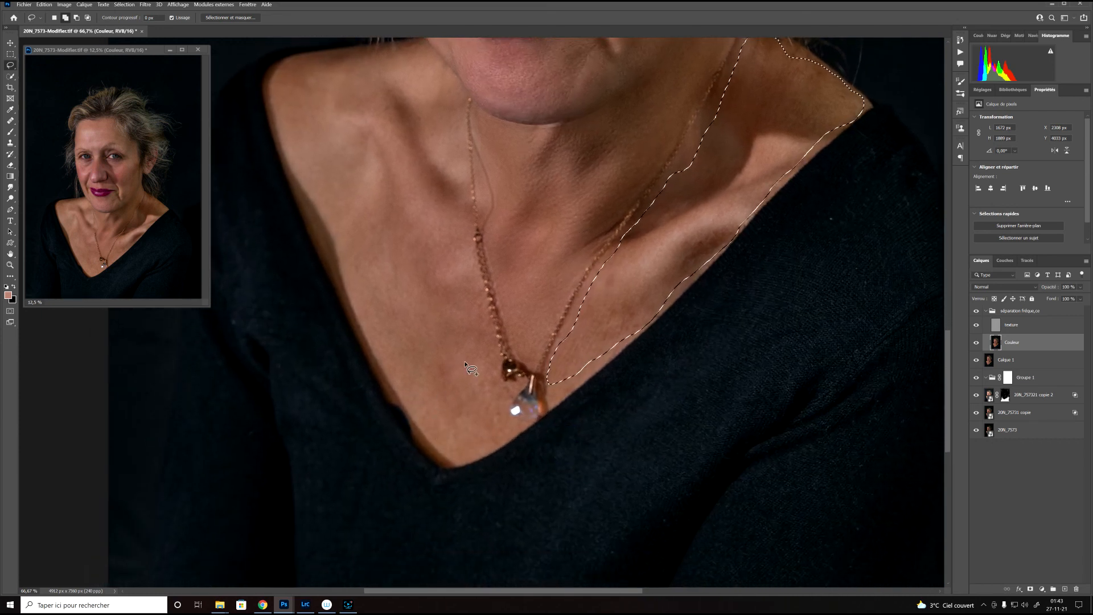
key(ctrl+d)
- Lasso the skin beside the pendant down to the point of the neckline, about 551 by 744 px
mouse_move(471, 357)
mouse_down()
mouse_move(409, 382)
mouse_move(422, 443)
mouse_move(444, 462)
mouse_move(481, 452)
mouse_up()
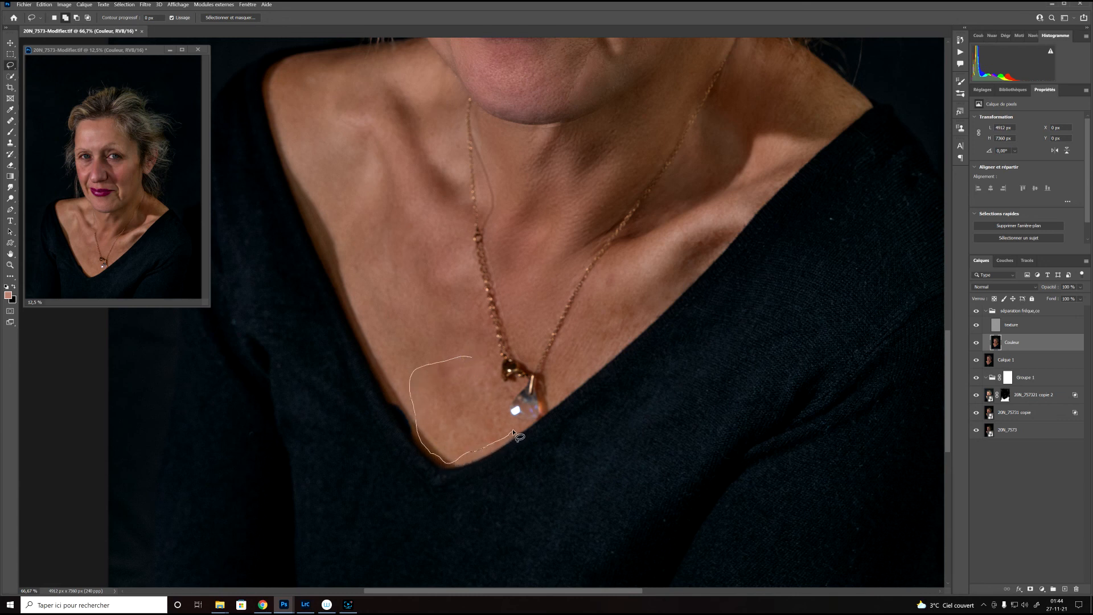
mouse_move(499, 385)
mouse_down()
mouse_move(479, 323)
mouse_move(466, 360)
mouse_up()
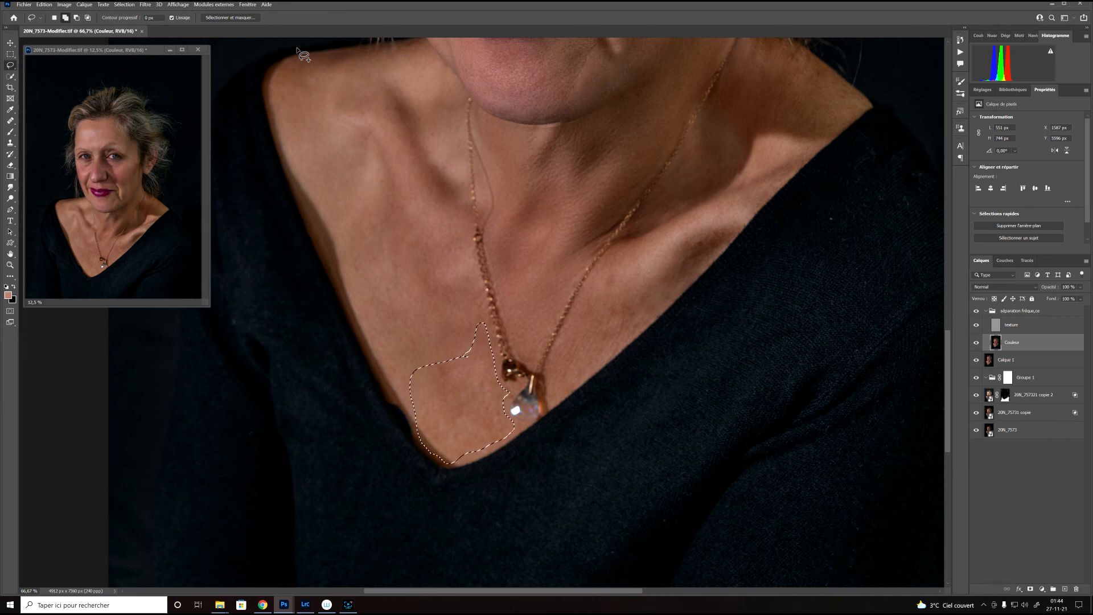
- Apply Gaussian Blur to the selected skin beside the pendant on the Couleur layer and deselect it
key(ctrl+alt+f)
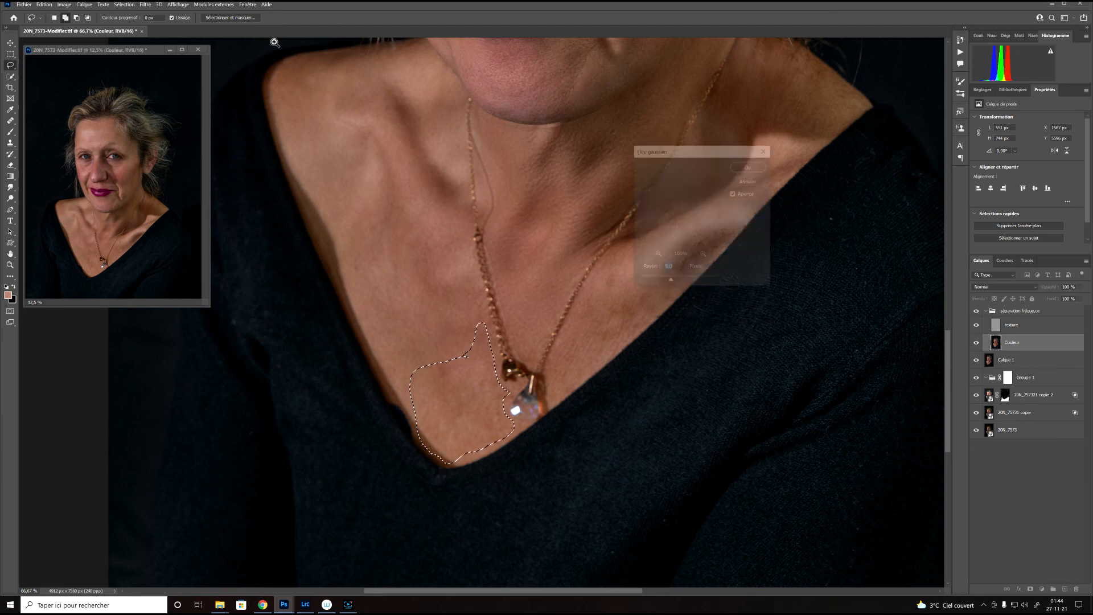
click(748, 166)
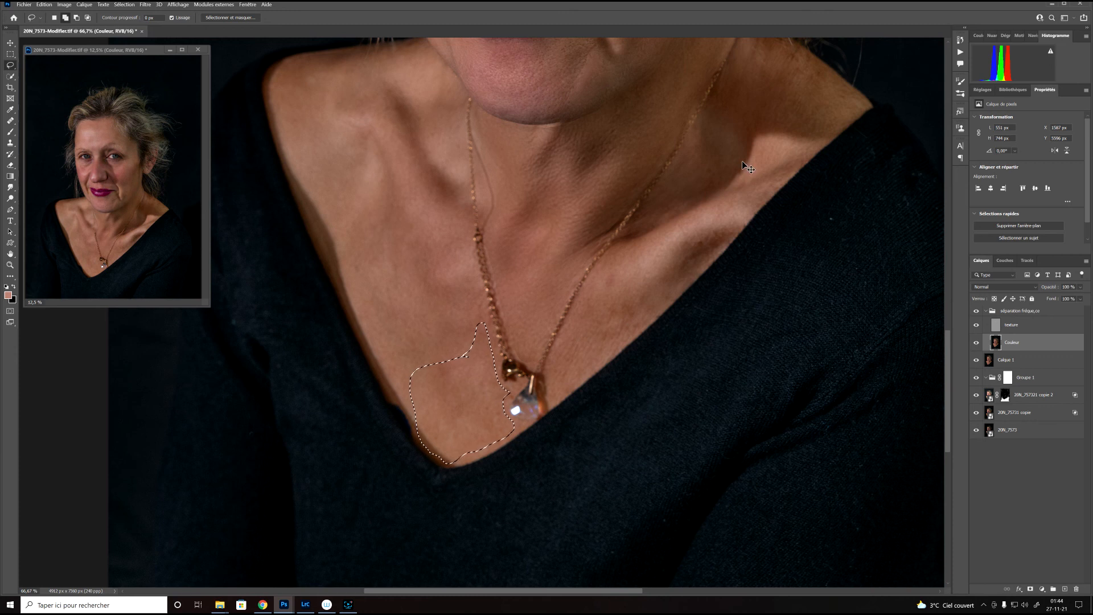
key(ctrl+d)
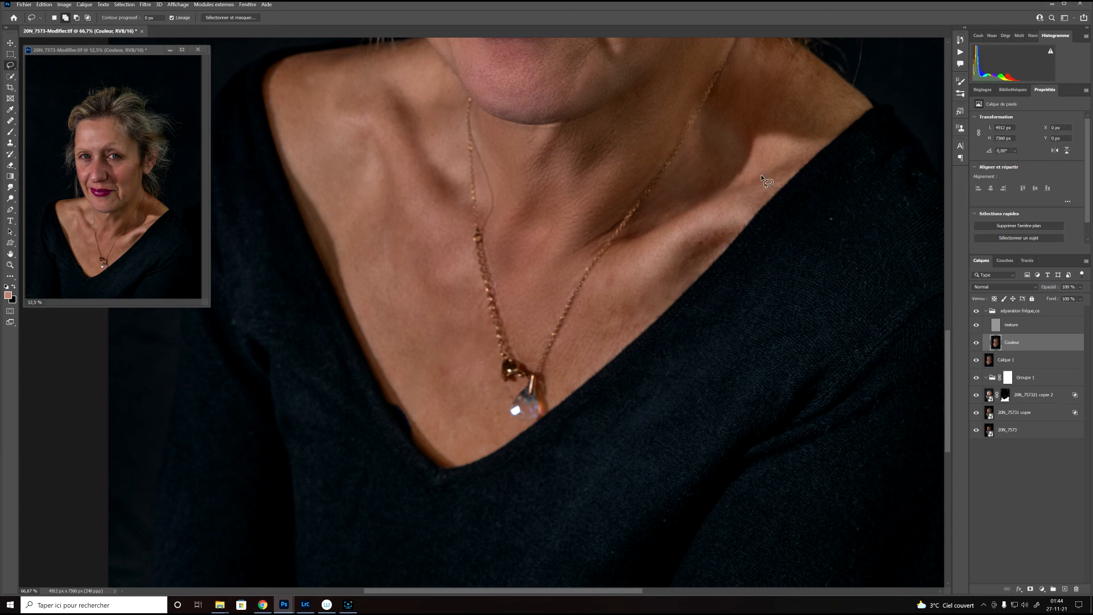
- Examine the smoothed skin of the face, neck, shoulders and chest across the wider portrait
key(ctrl+minus)
key(ctrl+minus)
key(ctrl+minus)
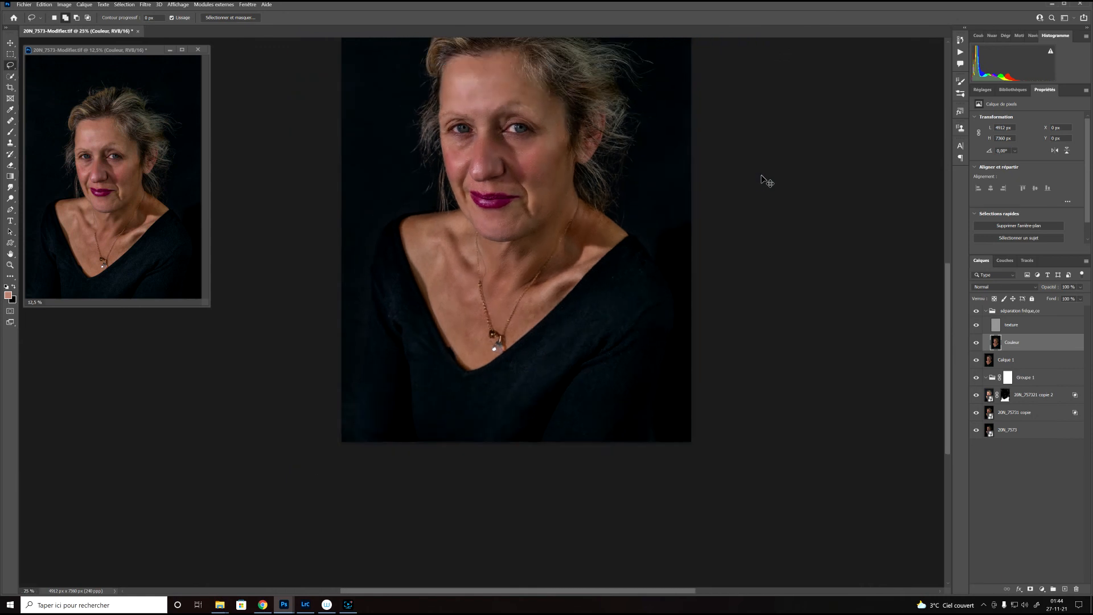
key(ctrl+minus)
key(ctrl+plus)
key(ctrl+plus)
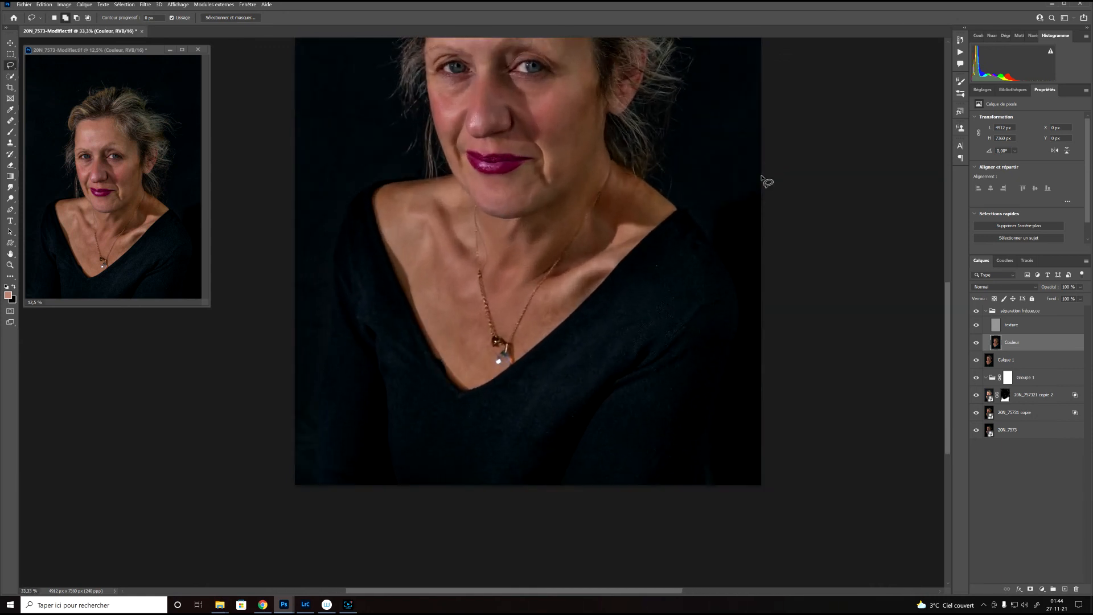
drag(575, 219, 549, 344)
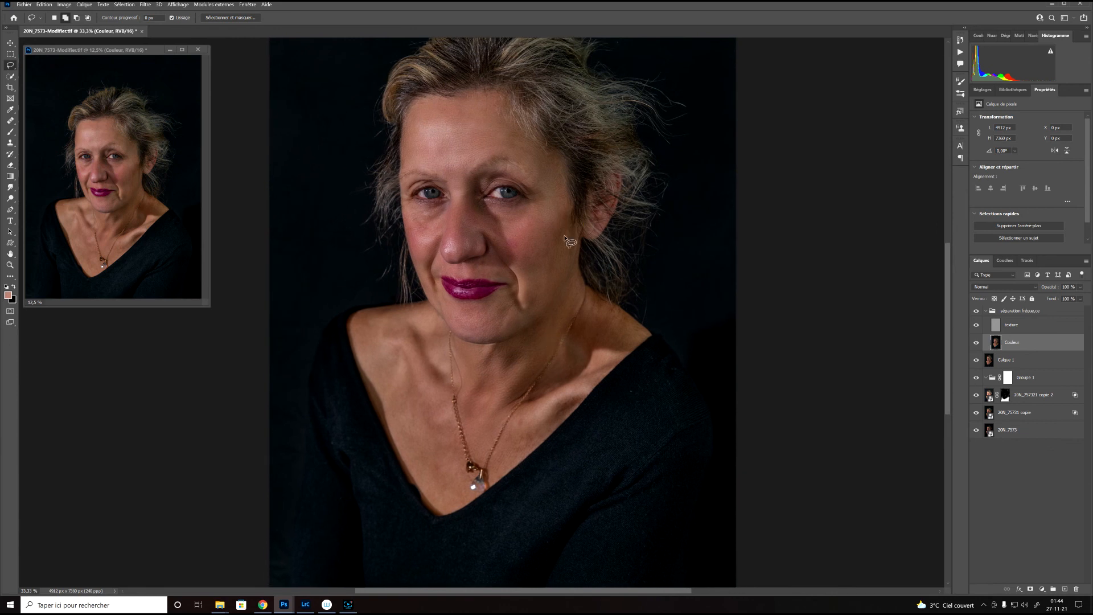